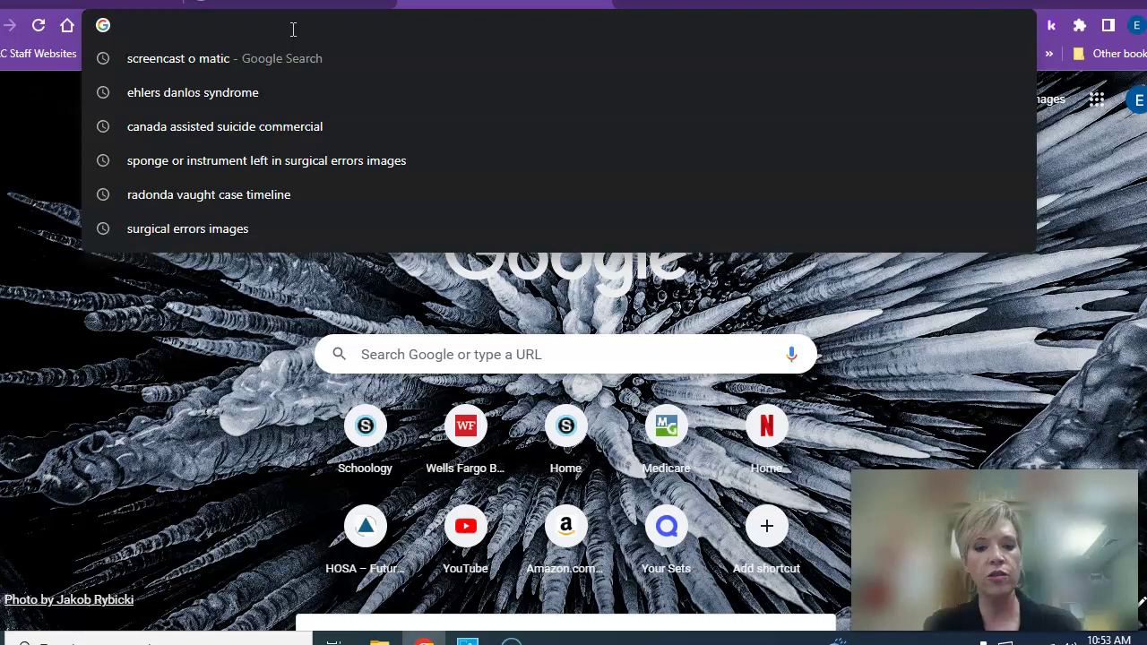
# Load zipgrade.com in Google Chrome
pyautogui.write('g')
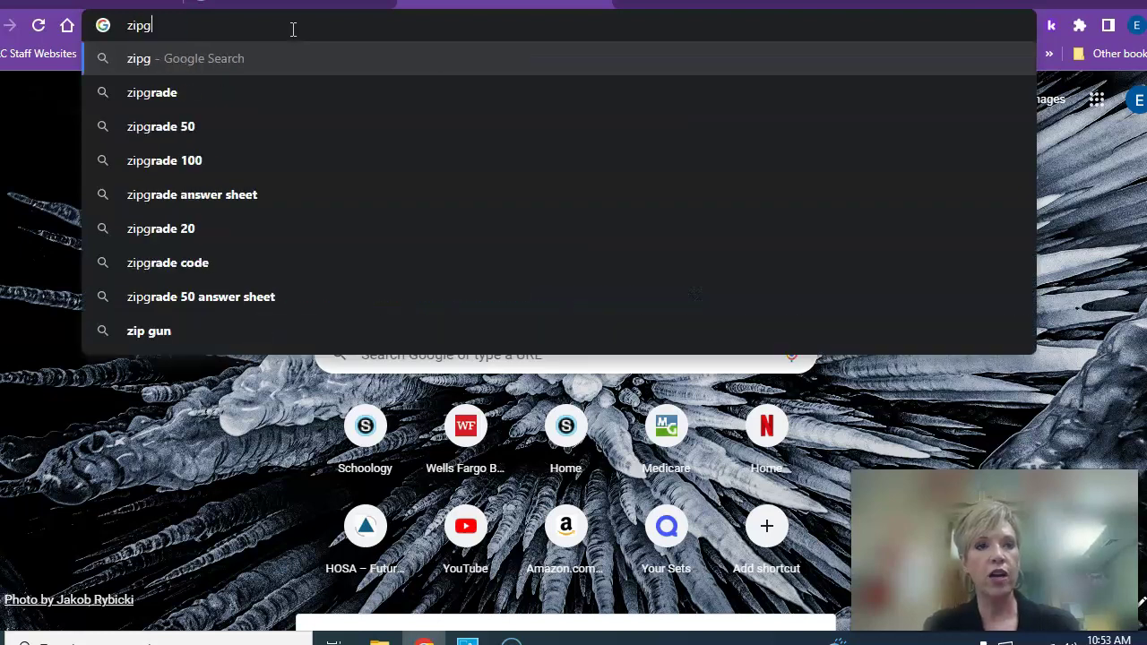
pyautogui.write('rade')
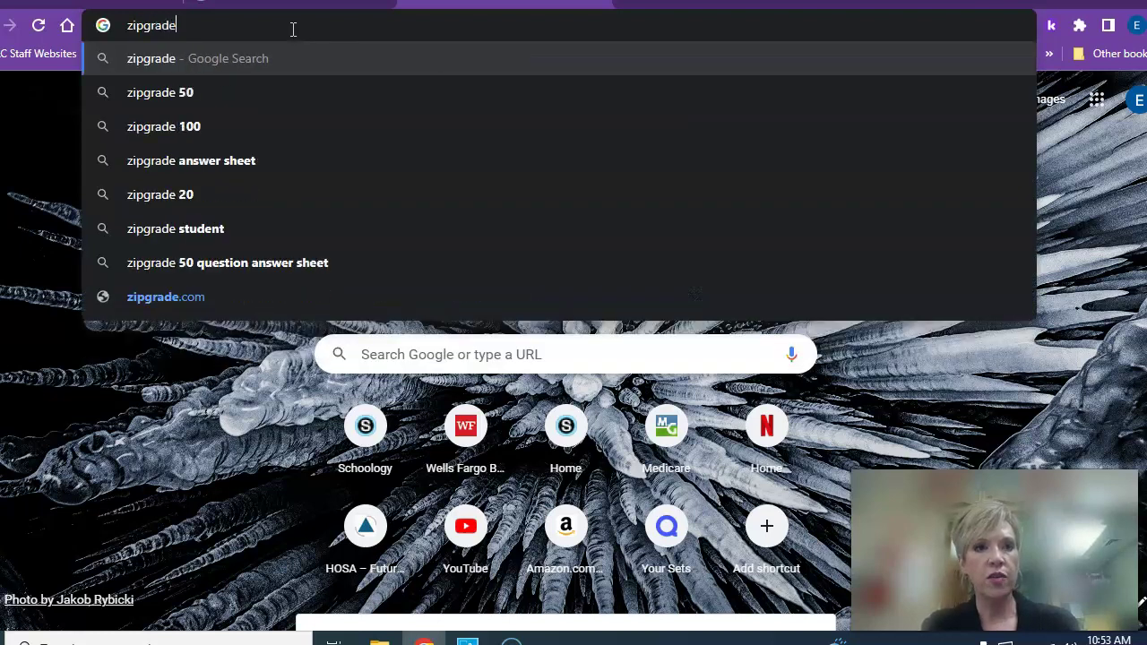
pyautogui.write('.com')
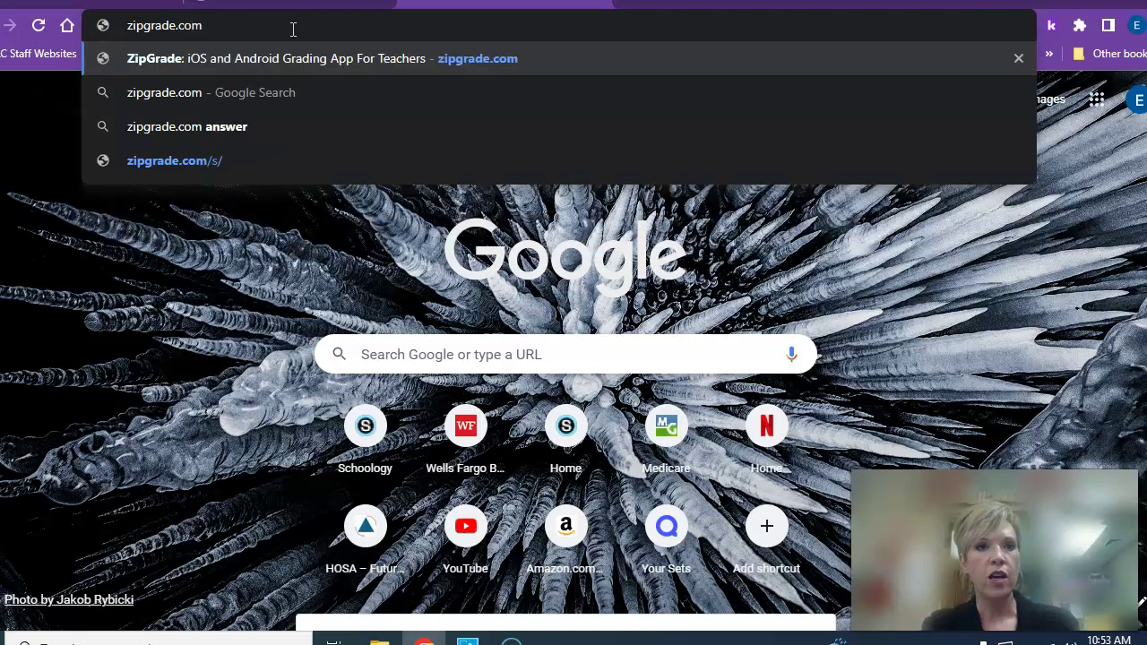
pyautogui.press('Return')
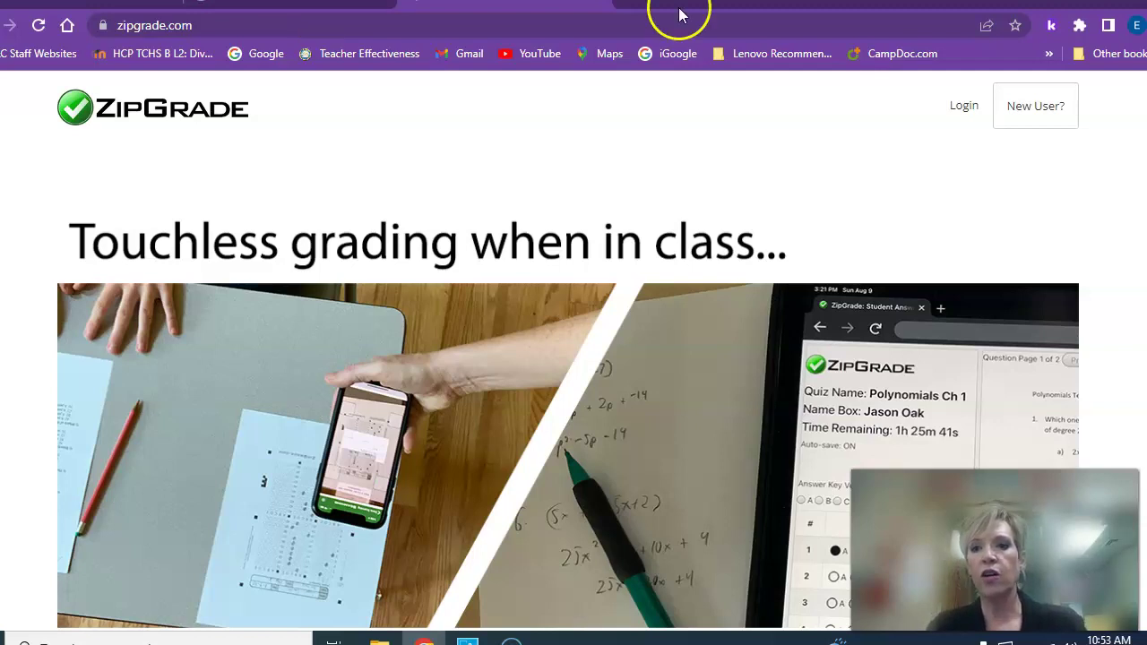
# Go to the ZipGrade Teacher Login page from the homepage
pyautogui.click(967, 105)
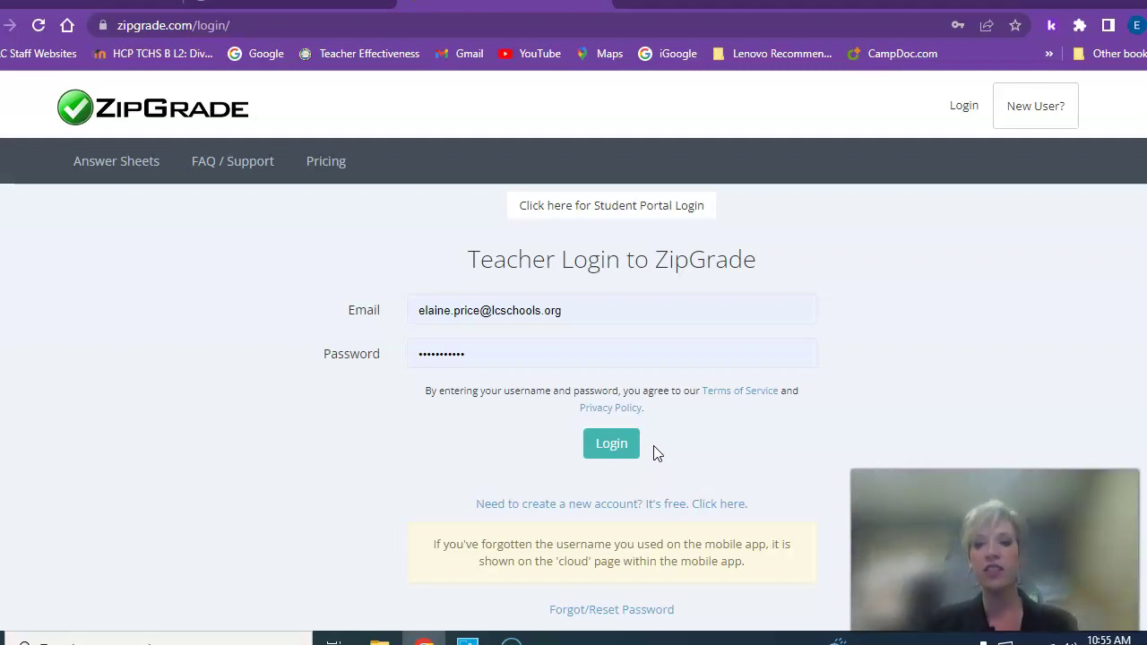
# Sign in to the teacher account with the filled-in e-mail and password
pyautogui.click(627, 445)
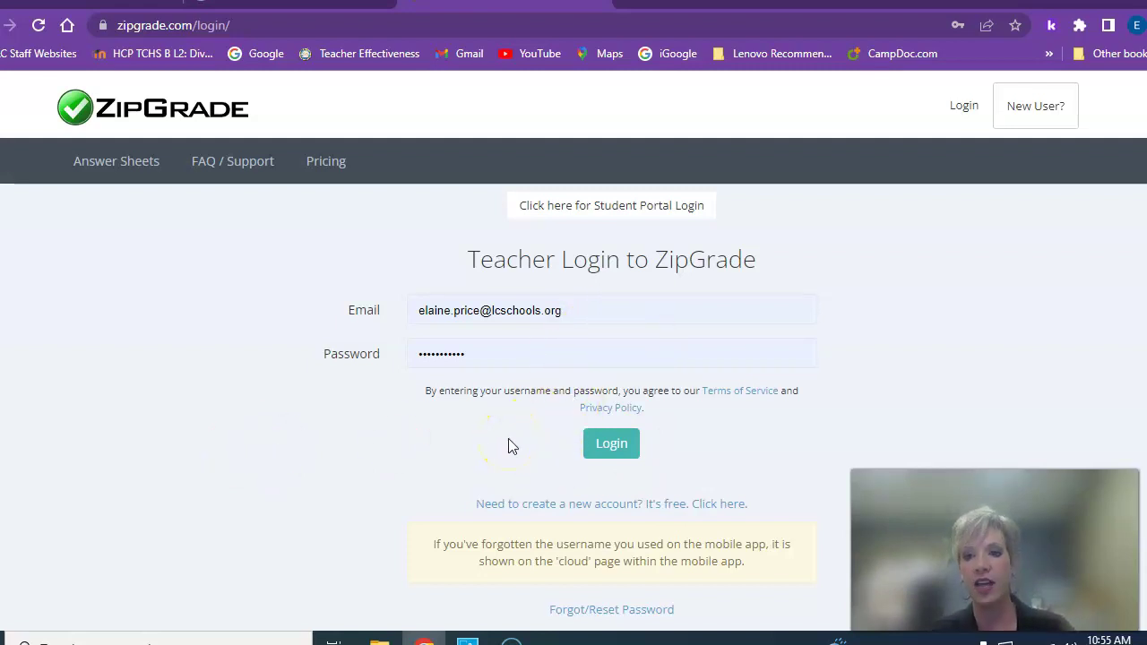
pyautogui.click(615, 452)
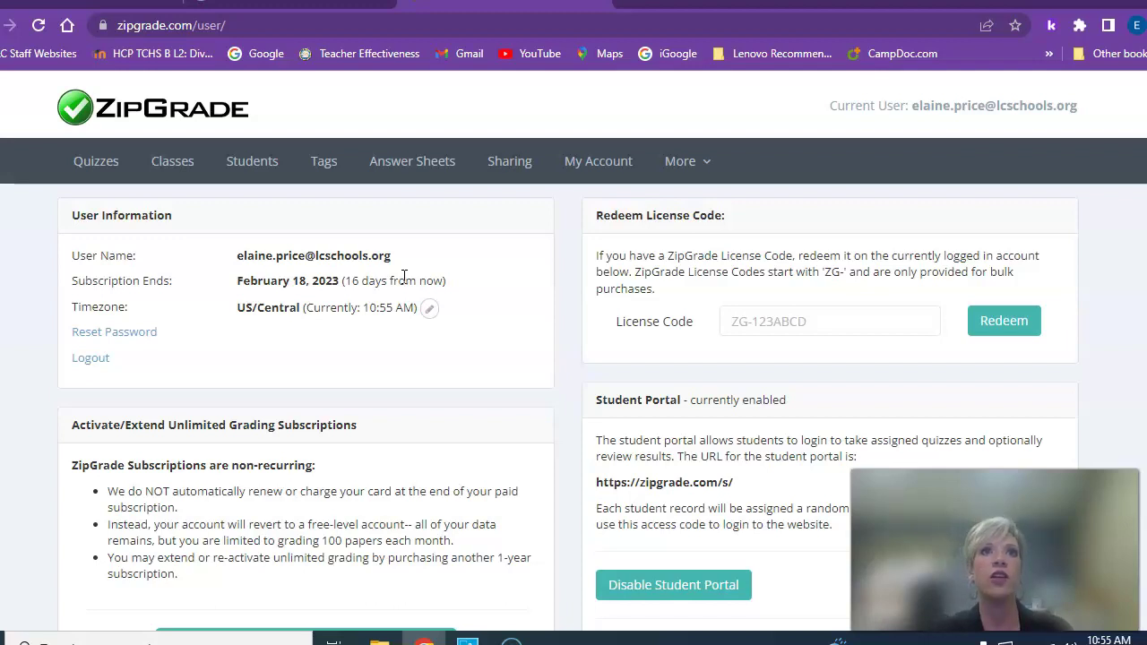
# Open the All Students list and start a new student entry
pyautogui.click(249, 166)
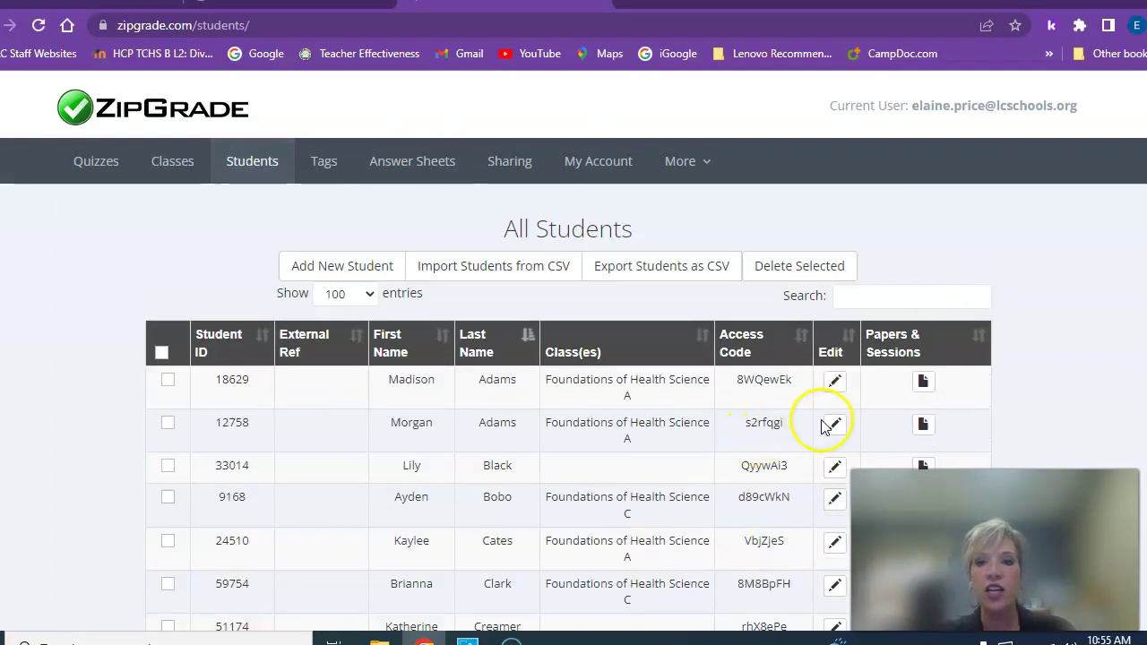
pyautogui.scroll(-4, 825, 425)
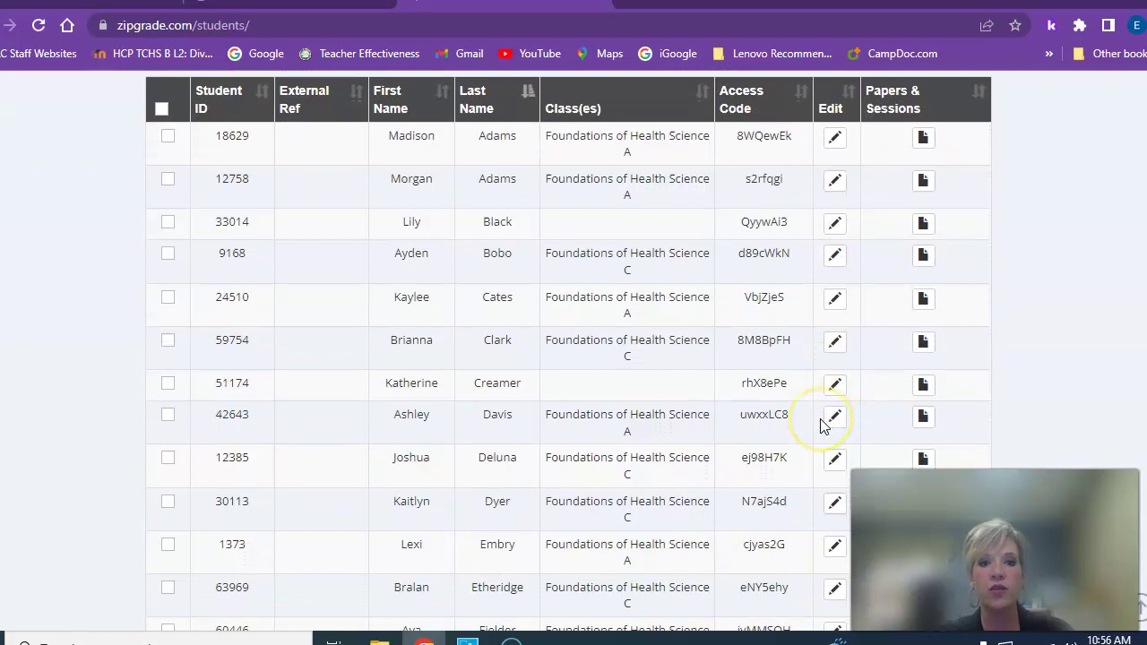
pyautogui.scroll(-4, 824, 425)
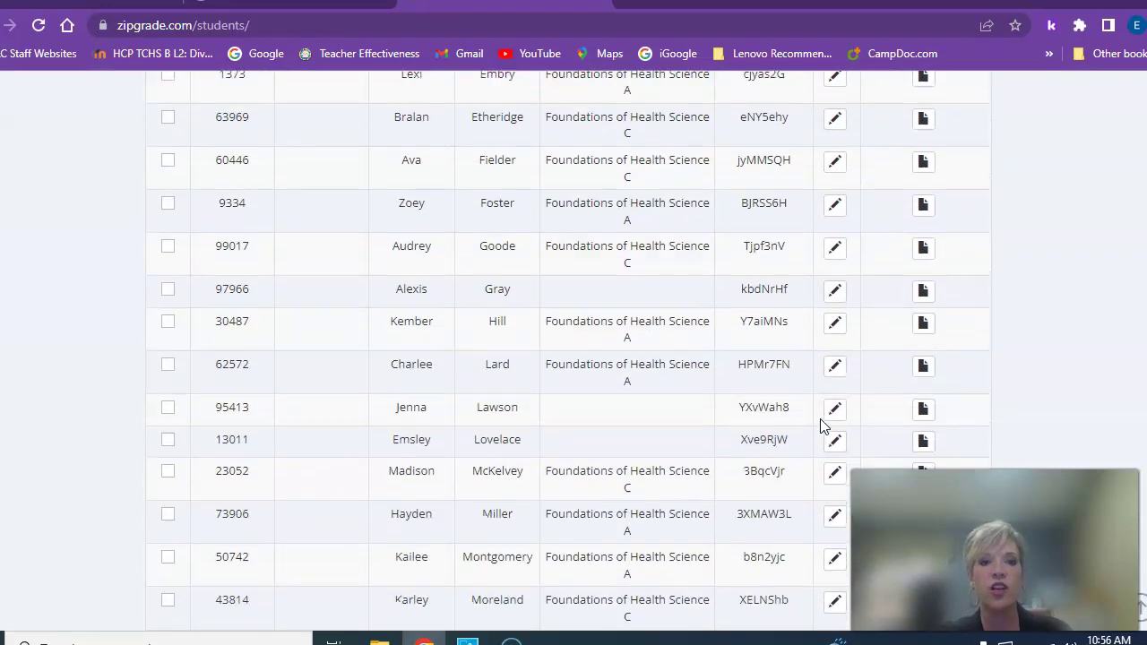
pyautogui.scroll(8, 824, 426)
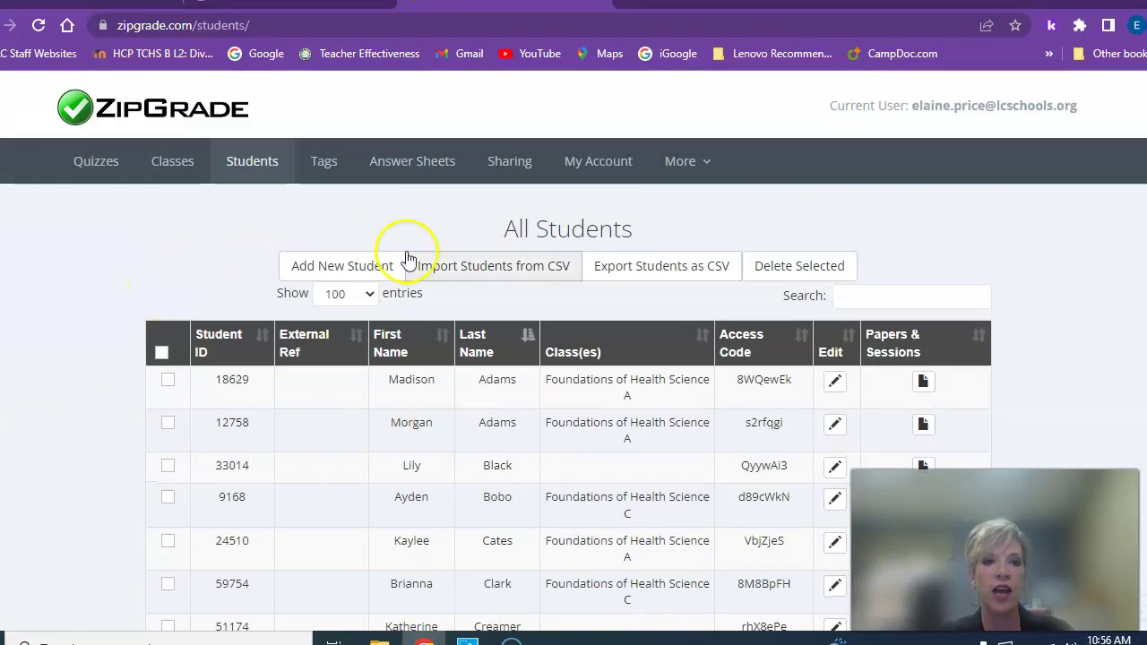
pyautogui.click(363, 265)
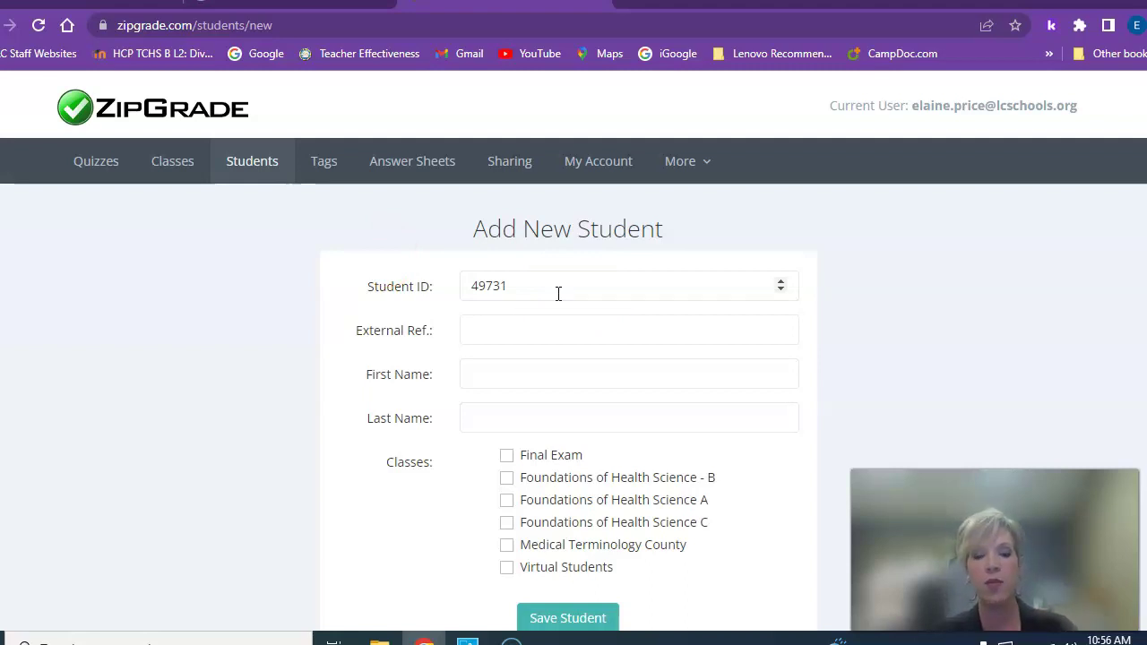
# Enter the student's first and last name and save the record without a class
pyautogui.click(525, 383)
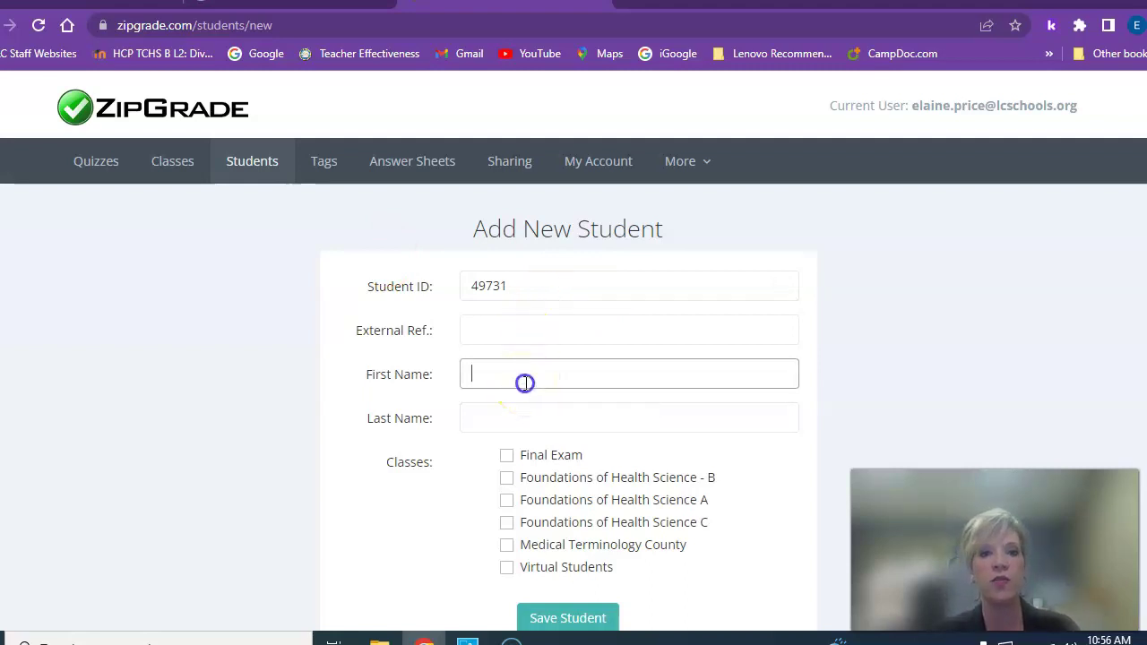
pyautogui.press('Tab')
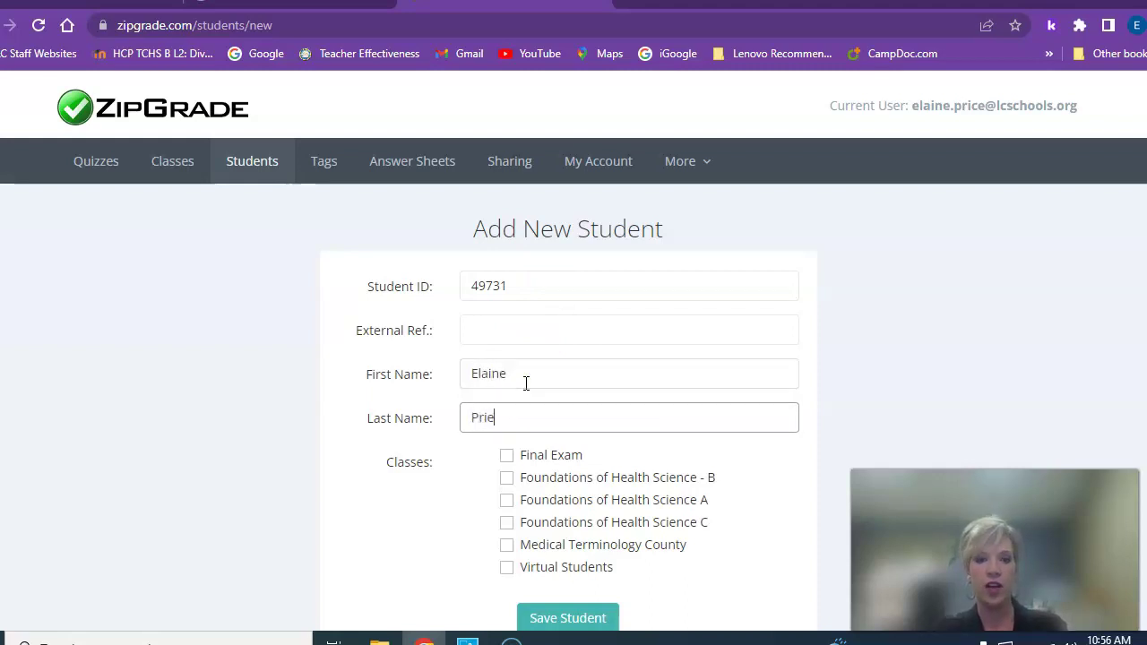
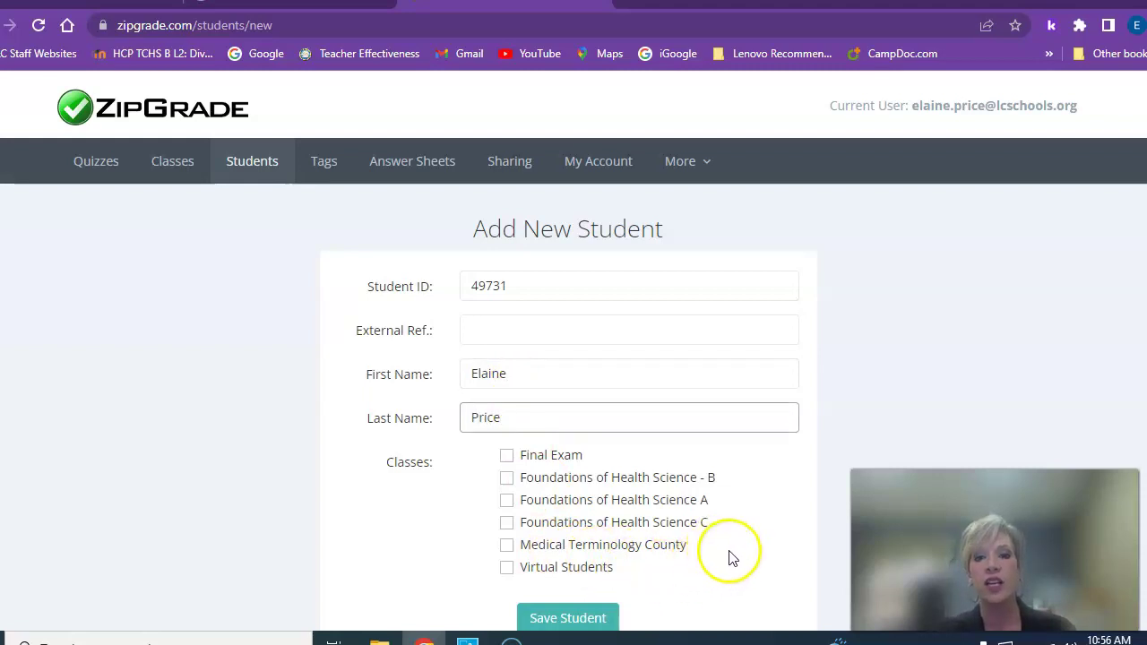
pyautogui.click(596, 618)
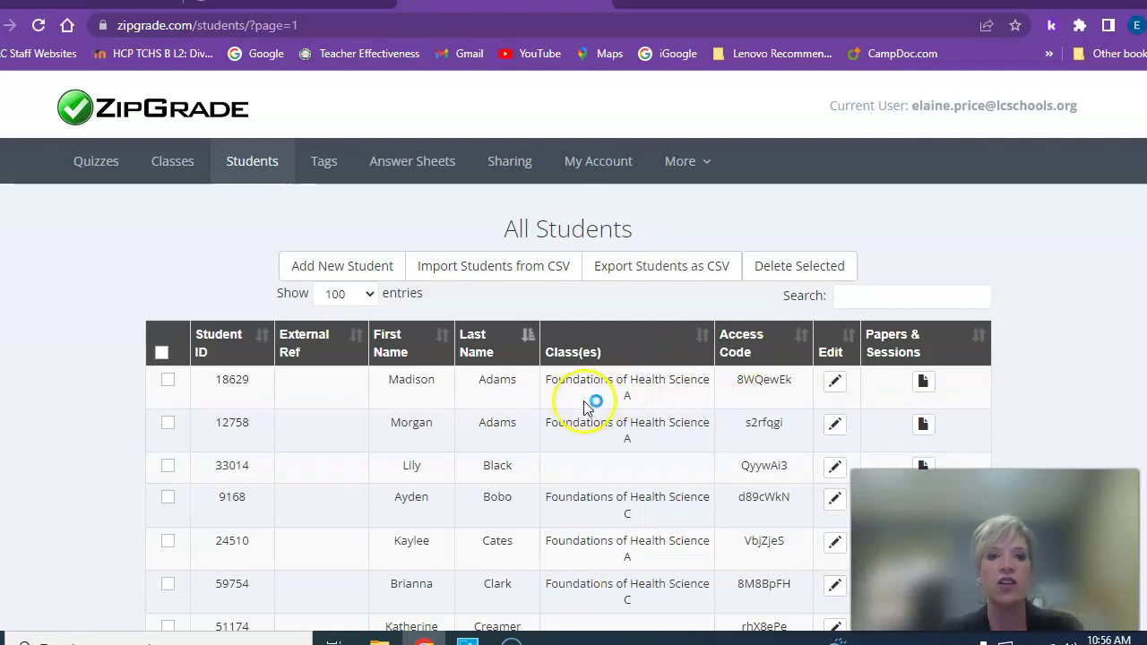
# Check the updated All Students list, now 38 entries, and move to Classes
pyautogui.scroll(-4, 637, 414)
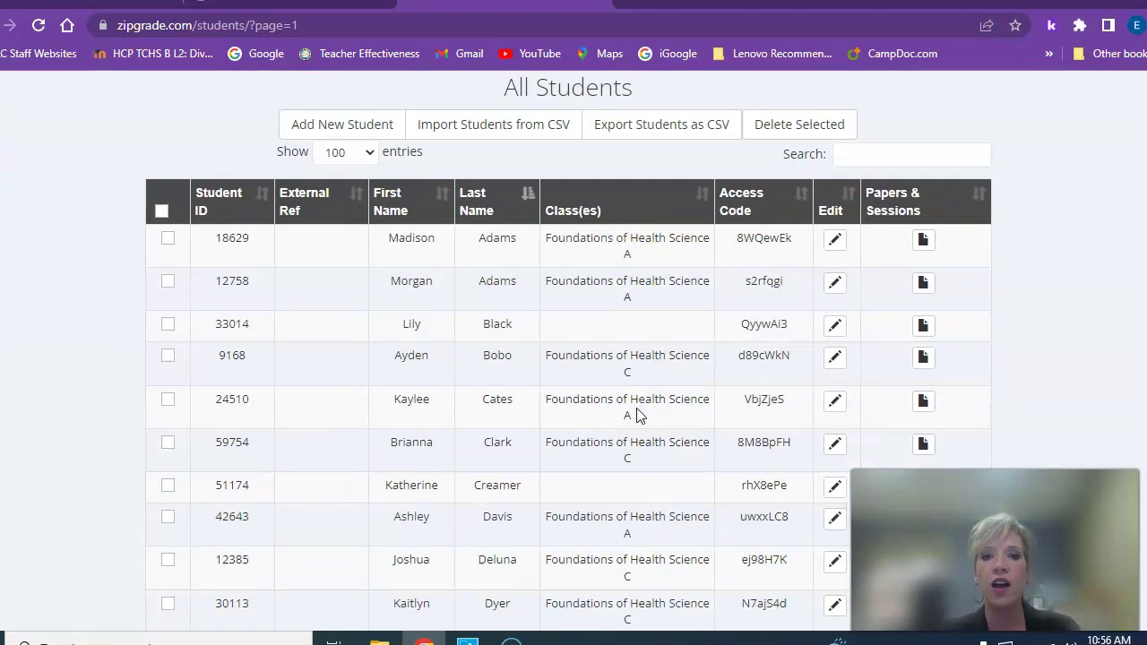
pyautogui.scroll(-7, 638, 414)
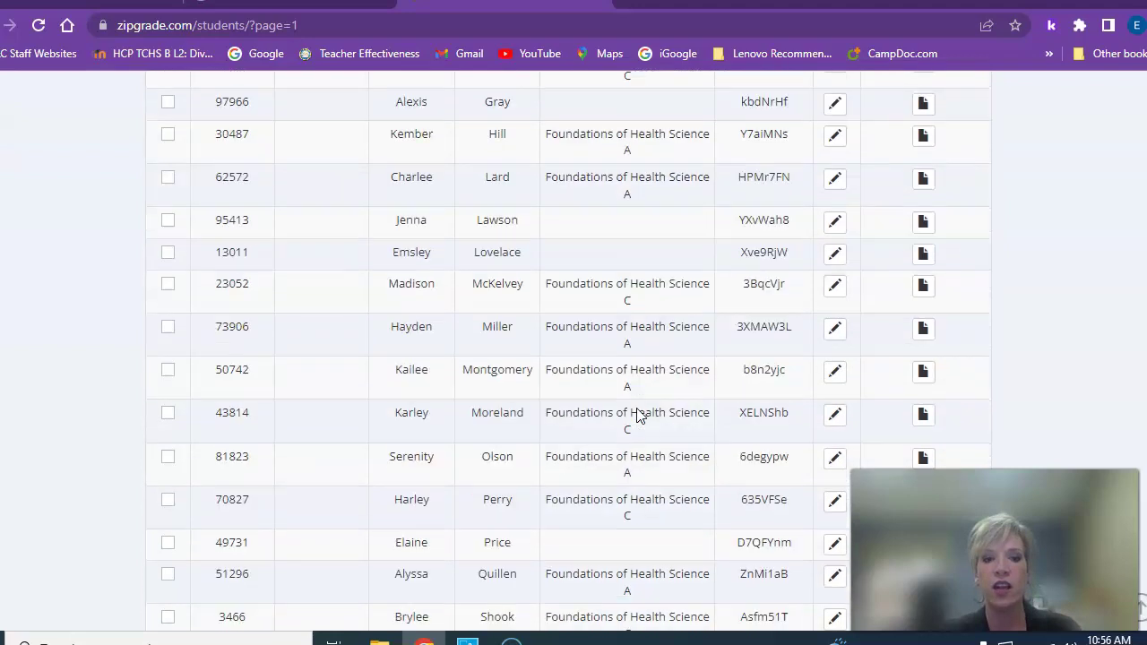
pyautogui.scroll(-6, 639, 414)
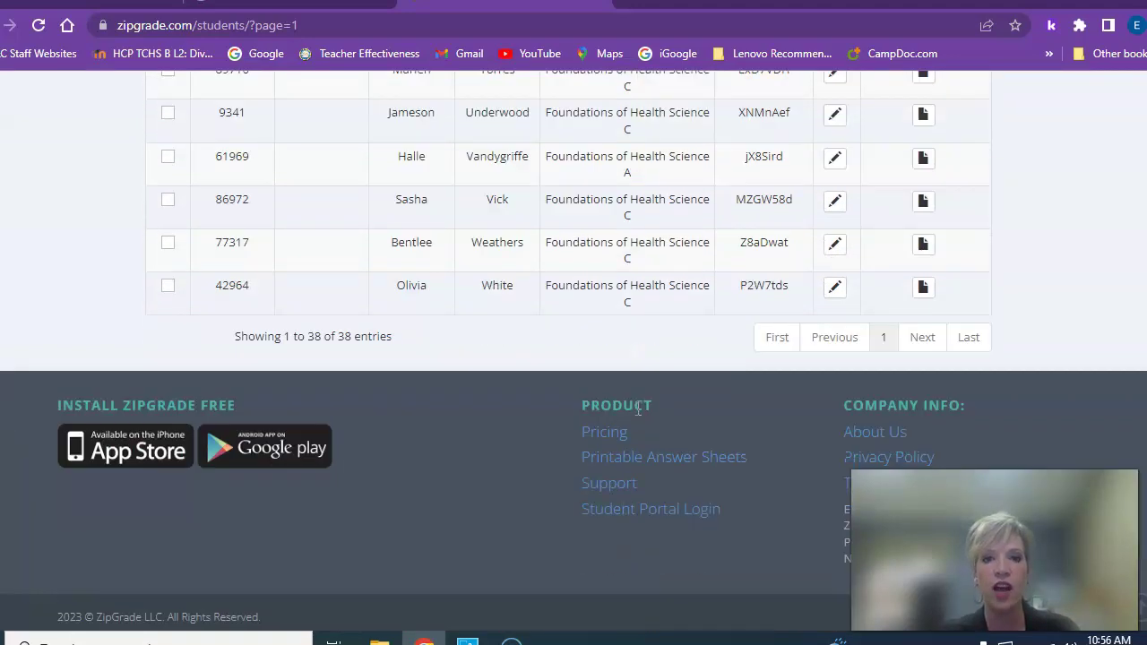
pyautogui.scroll(20, 638, 410)
pyautogui.click(166, 163)
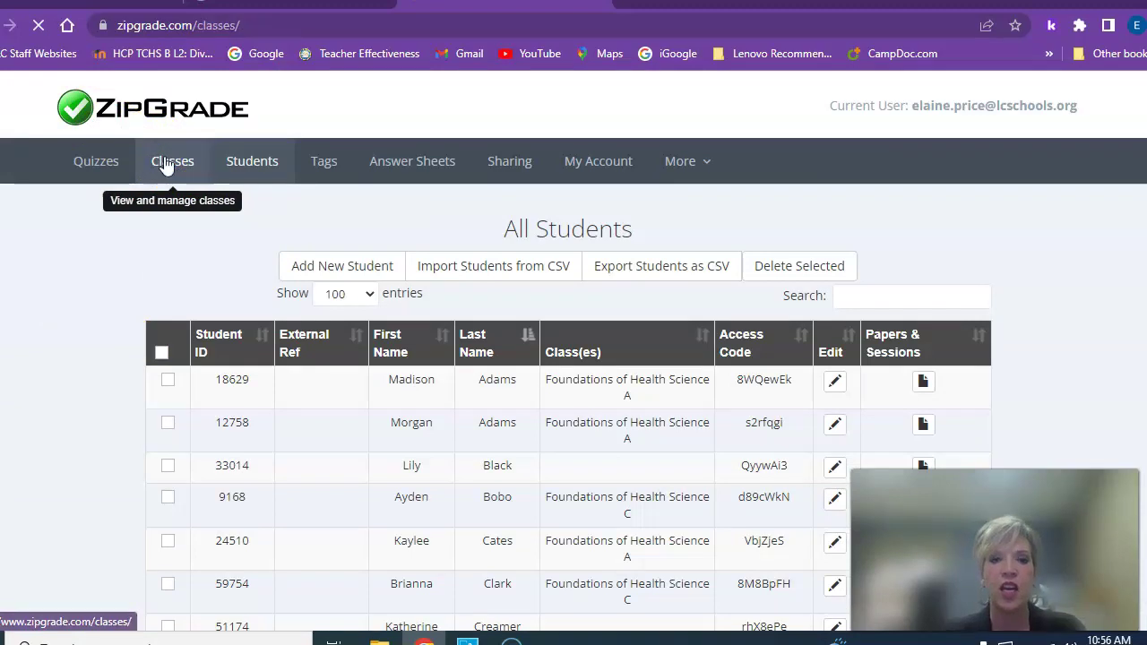
# Create a new class named Test
pyautogui.scroll(-2, 587, 464)
pyautogui.scroll(-3, 589, 462)
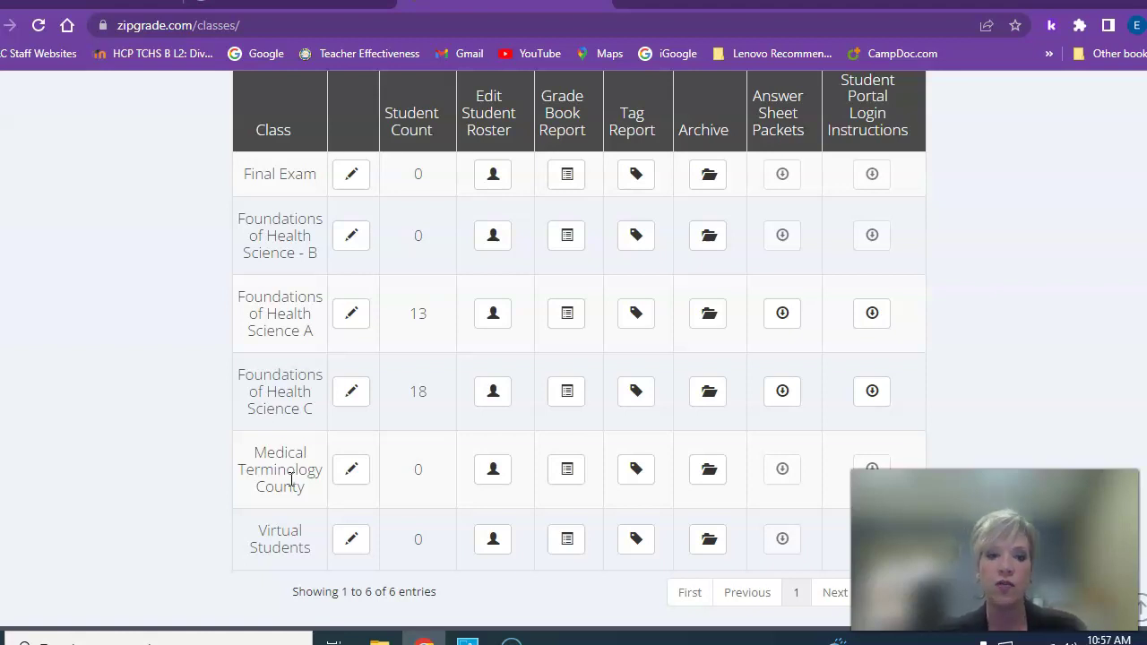
pyautogui.scroll(-2, 402, 468)
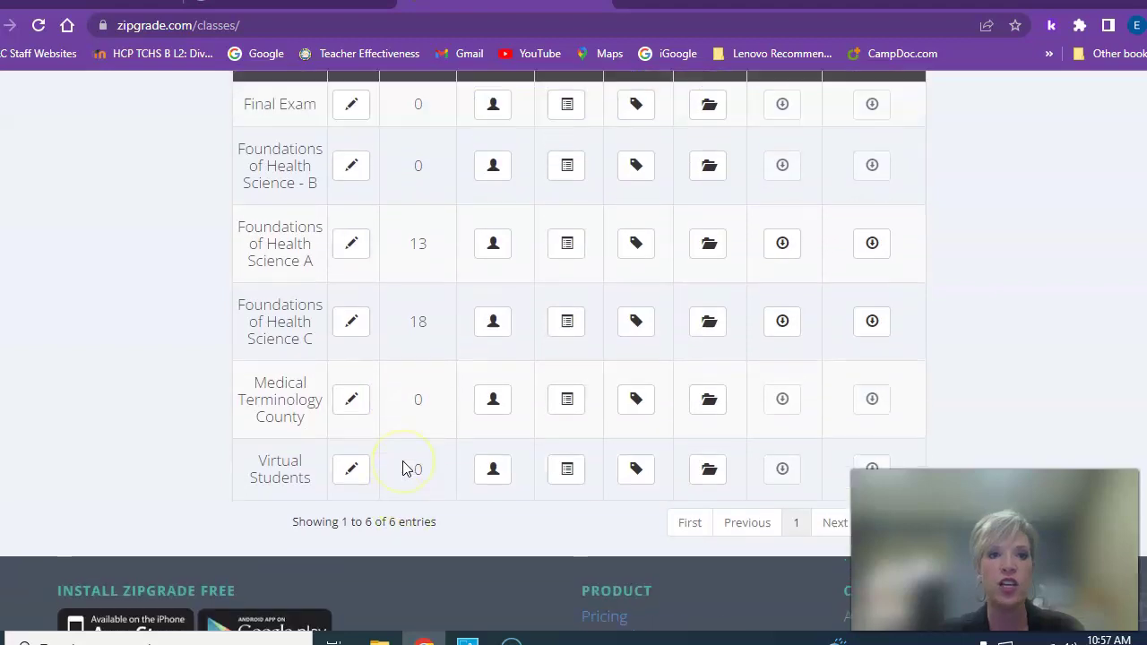
pyautogui.scroll(5, 405, 462)
pyautogui.click(489, 267)
pyautogui.click(556, 266)
pyautogui.write('Tes')
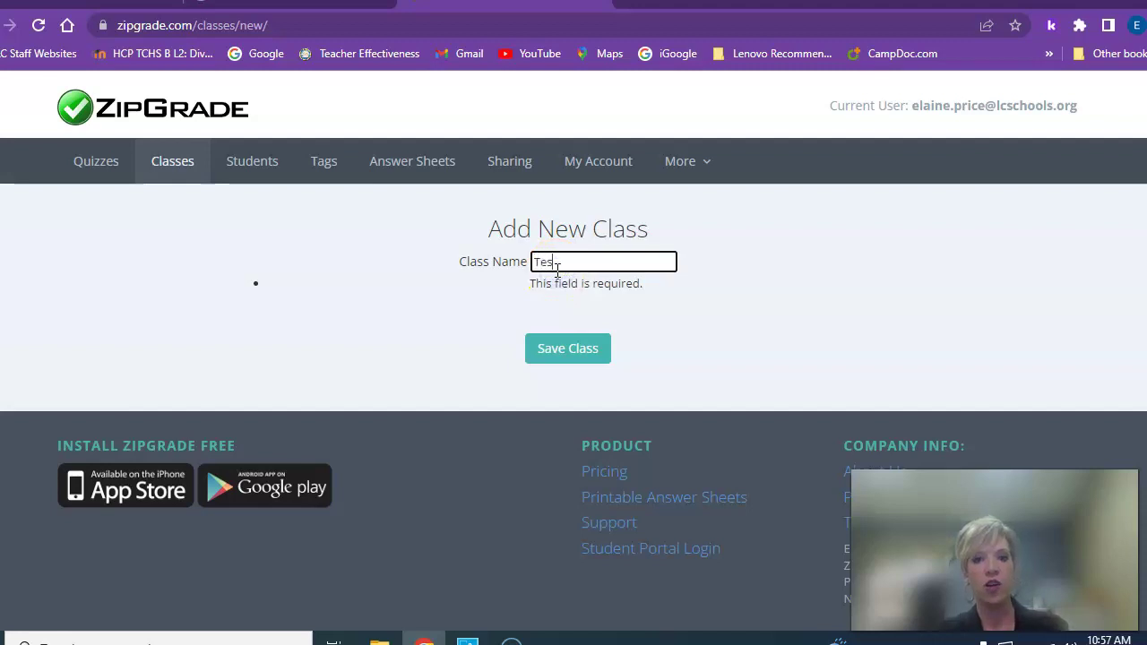
pyautogui.write('t')
pyautogui.click(592, 353)
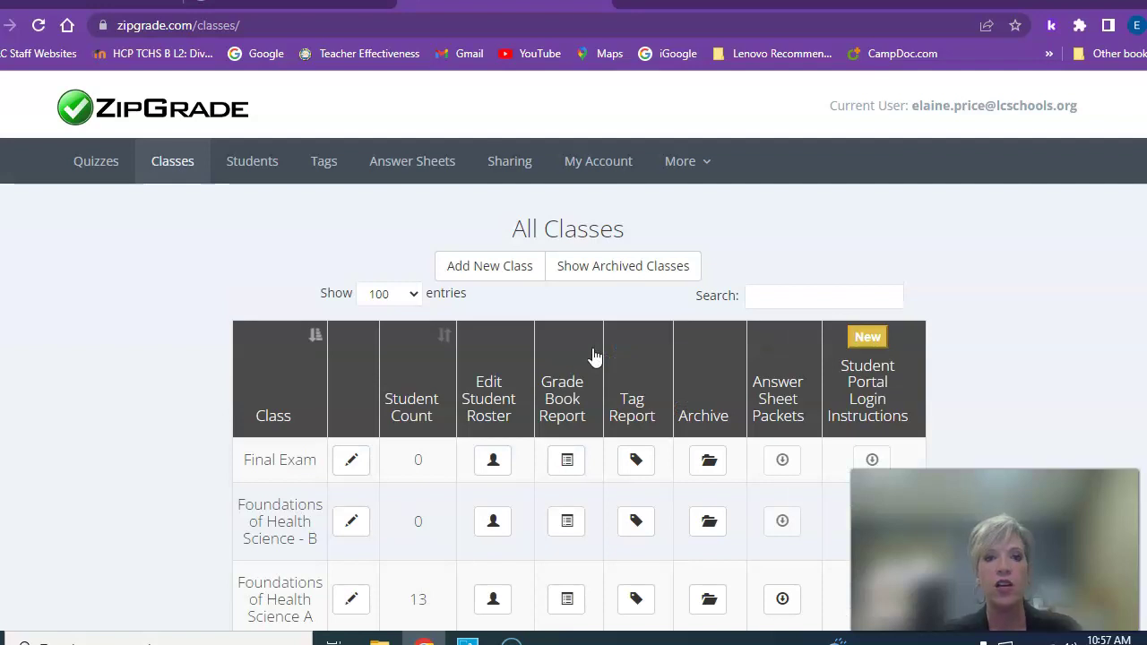
# Open the Test class's Edit Student Roster page
pyautogui.scroll(-3, 804, 296)
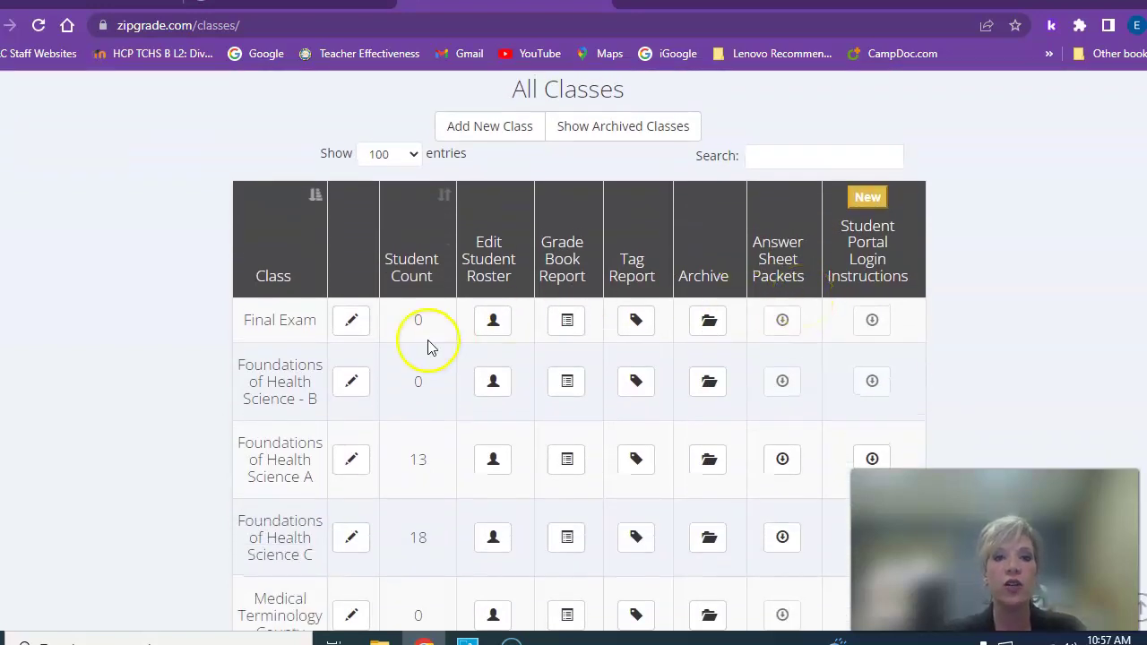
pyautogui.scroll(-5, 479, 473)
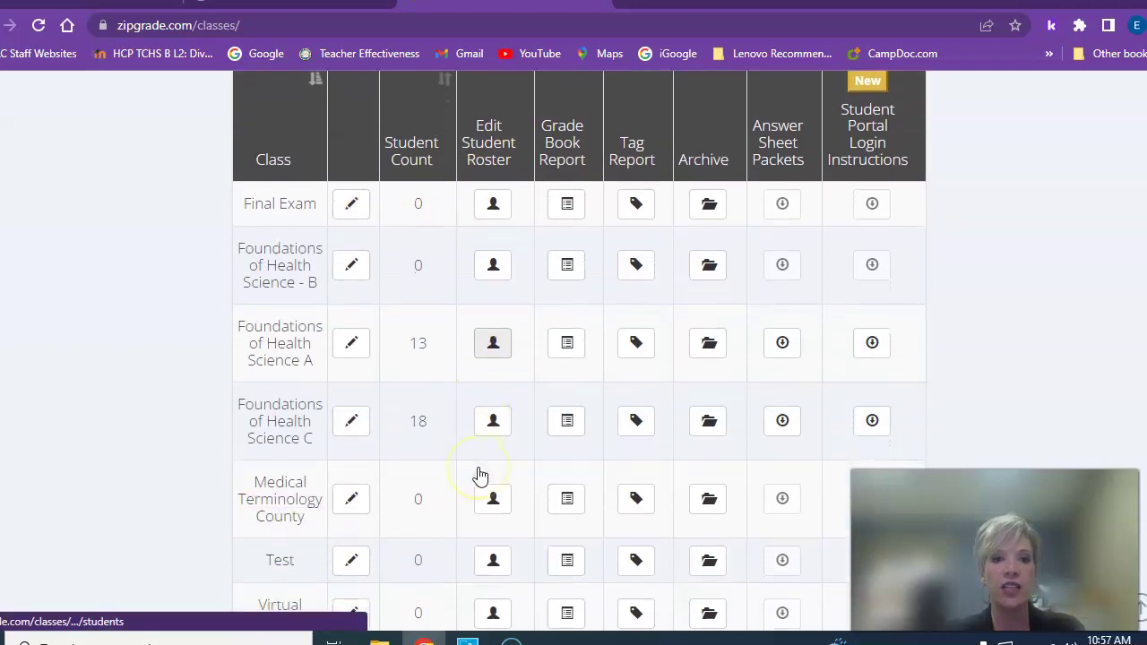
pyautogui.click(490, 439)
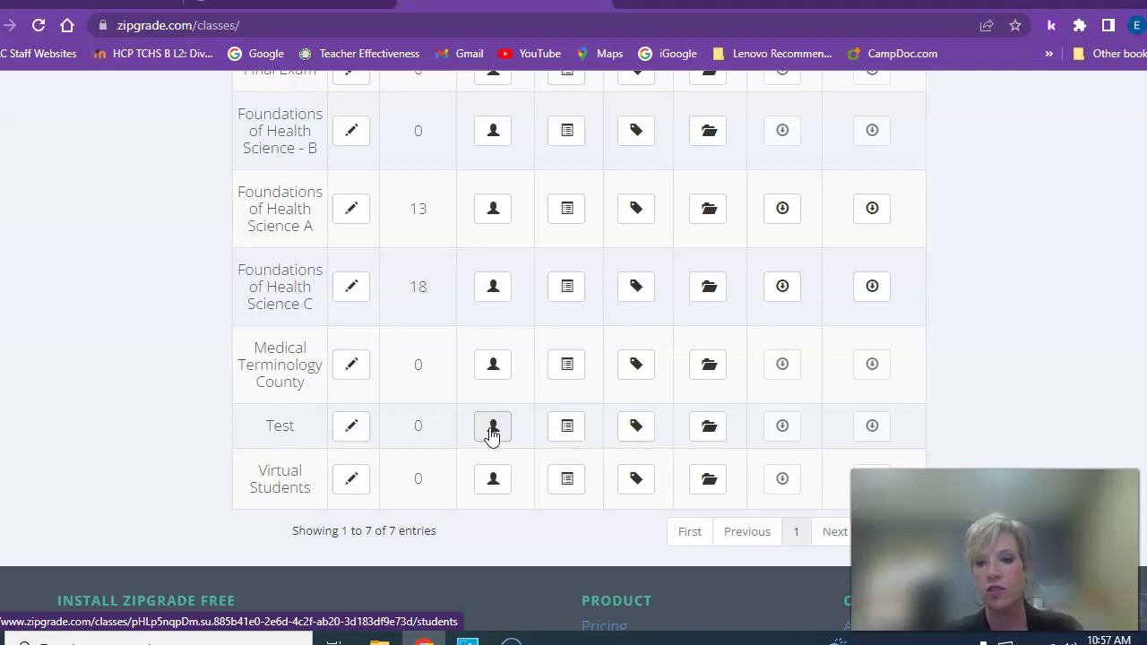
pyautogui.click(492, 432)
pyautogui.scroll(2, 499, 425)
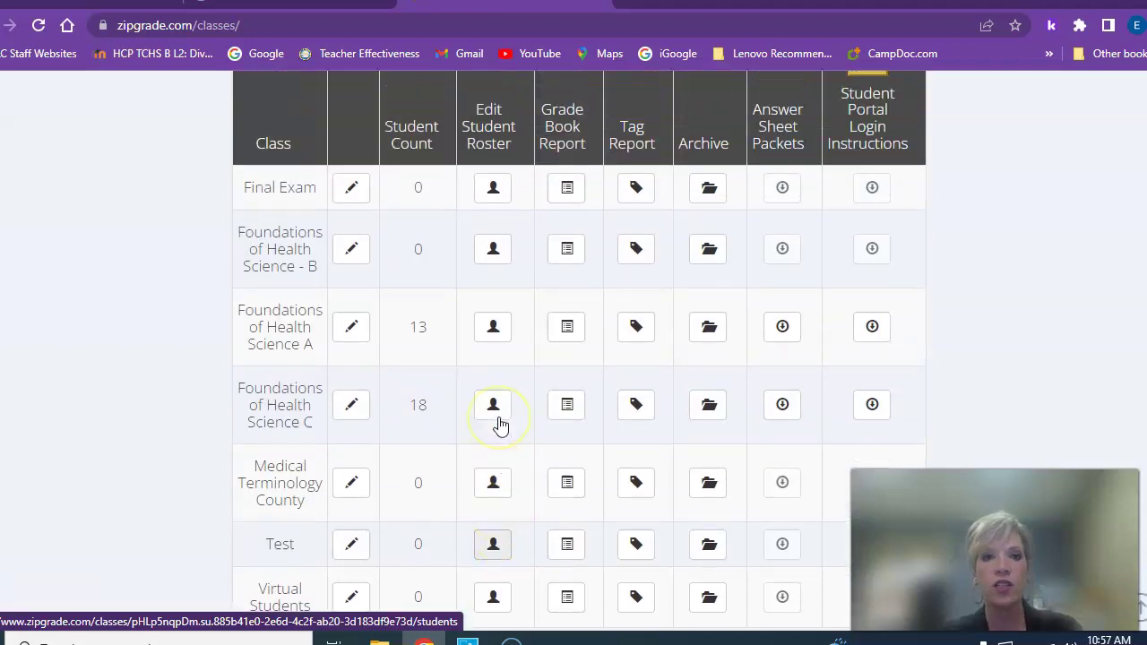
pyautogui.scroll(-2, 500, 426)
pyautogui.scroll(-1, 500, 425)
pyautogui.click(489, 405)
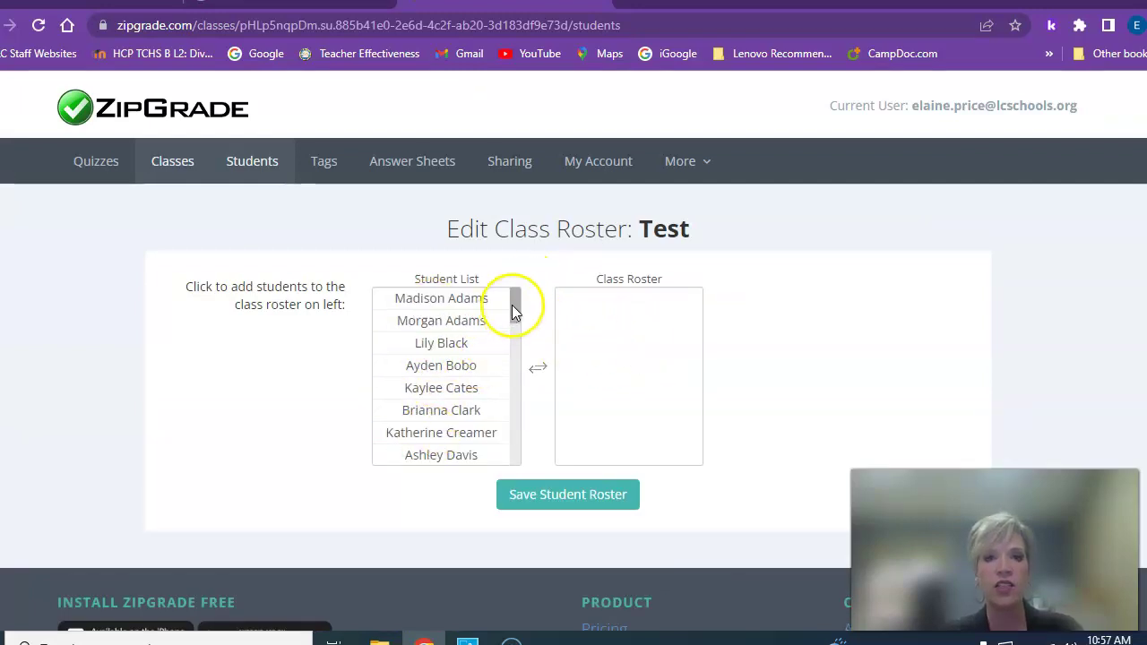
# Add the new student to the Test class roster and save it
pyautogui.moveTo(512, 305); pyautogui.dragTo(520, 402)
pyautogui.click(487, 409)
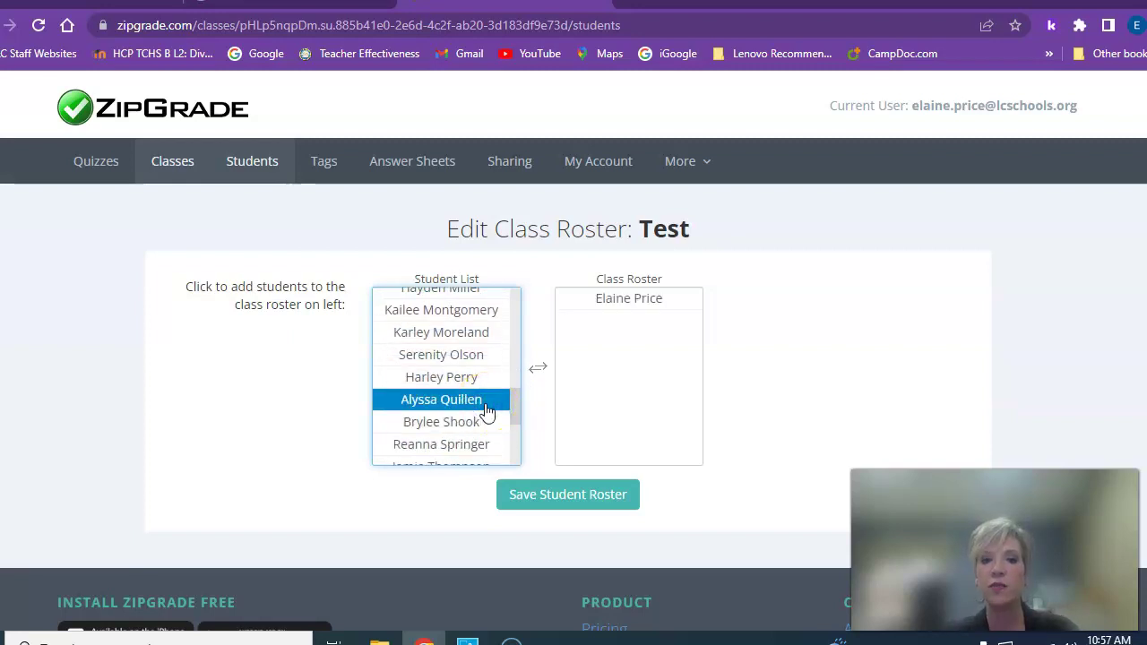
pyautogui.click(565, 493)
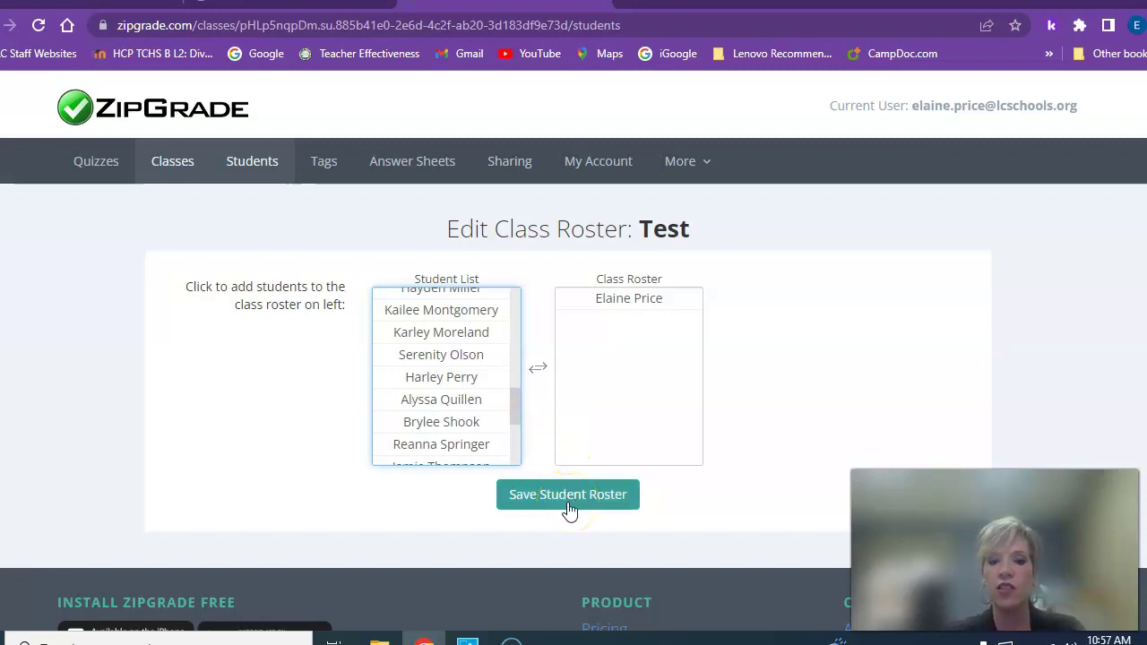
pyautogui.click(569, 505)
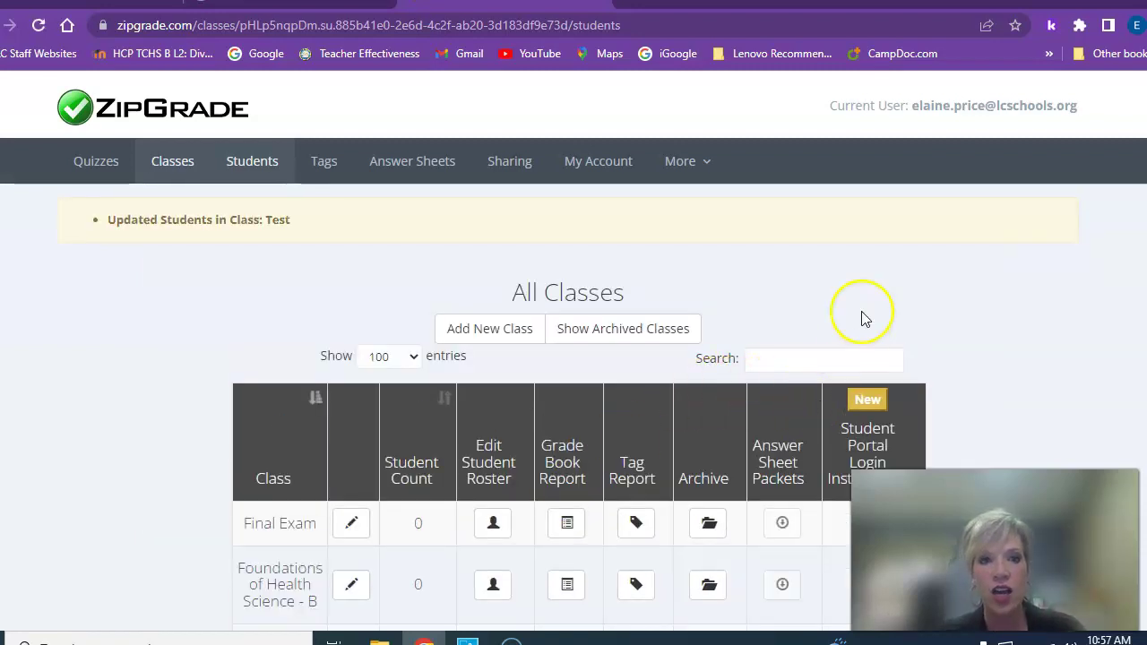
pyautogui.scroll(-1, 864, 319)
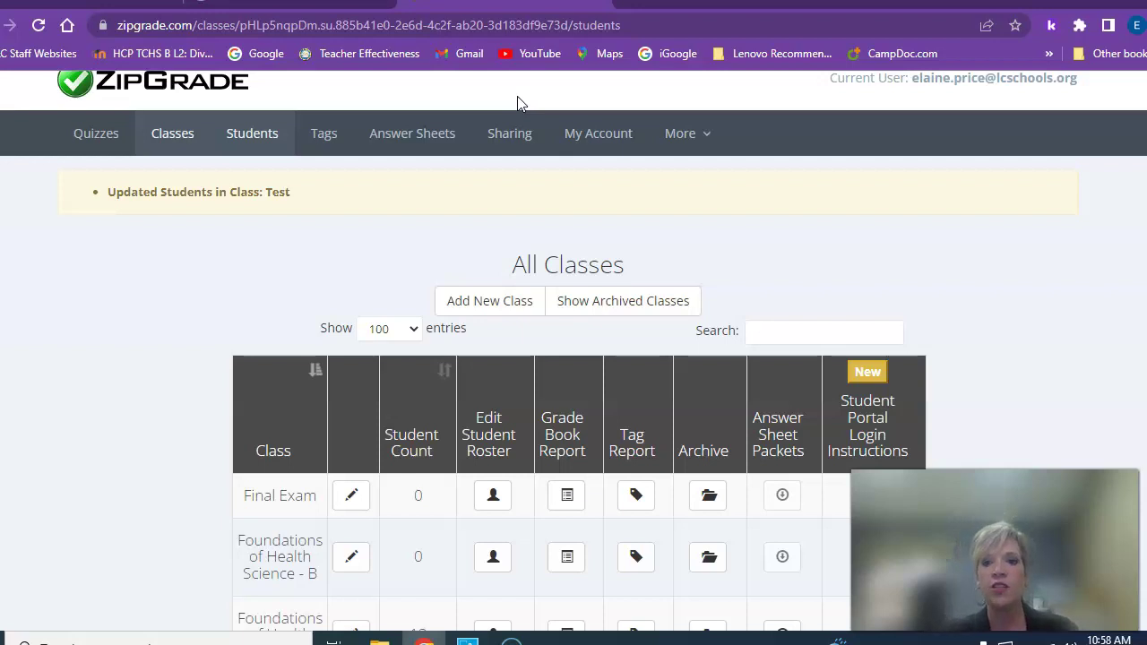
pyautogui.moveTo(818, 104); pyautogui.dragTo(784, 166)
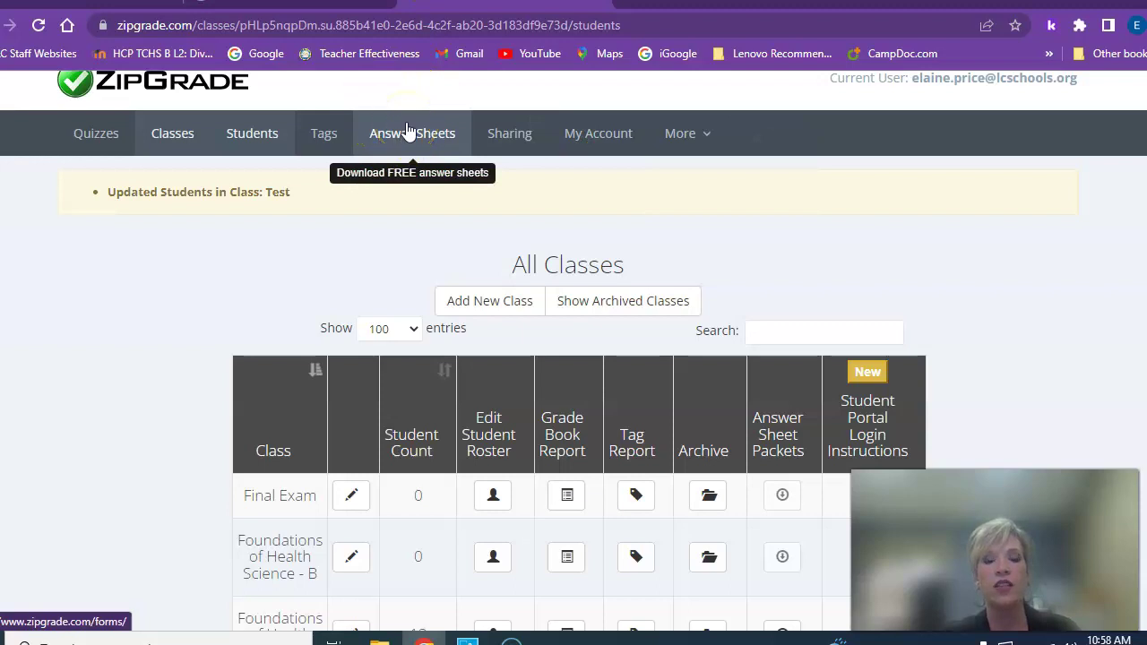
# Preview the 20-question answer sheet PDF from the Answer Sheets page
pyautogui.click(407, 132)
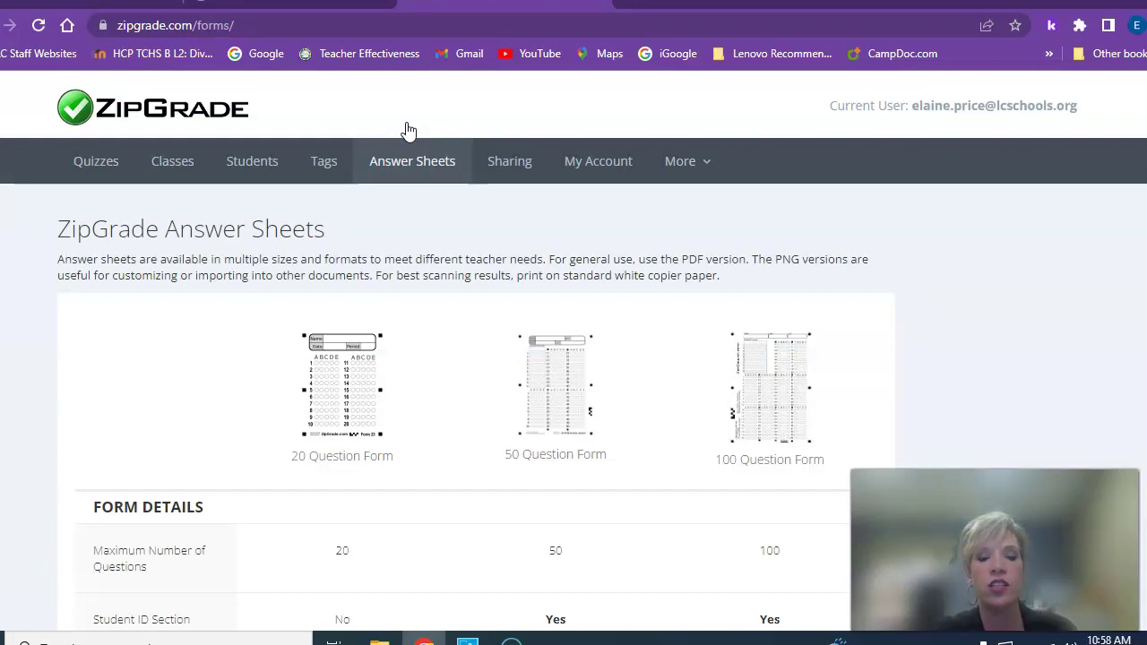
pyautogui.scroll(-2, 436, 305)
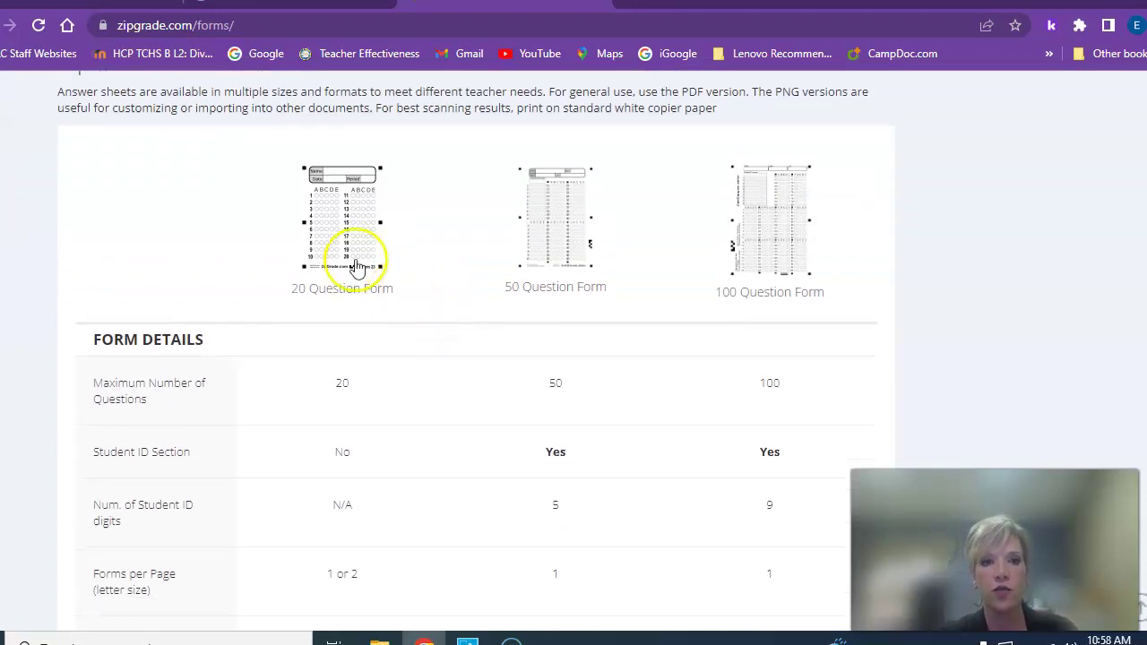
pyautogui.click(347, 239)
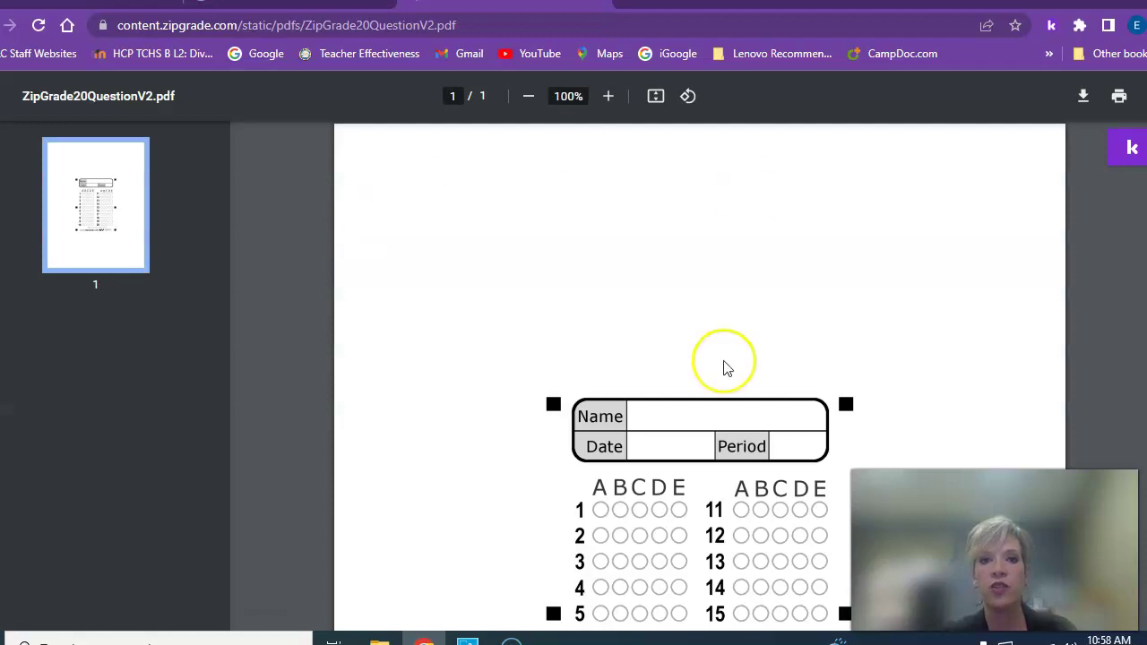
pyautogui.scroll(-3, 726, 366)
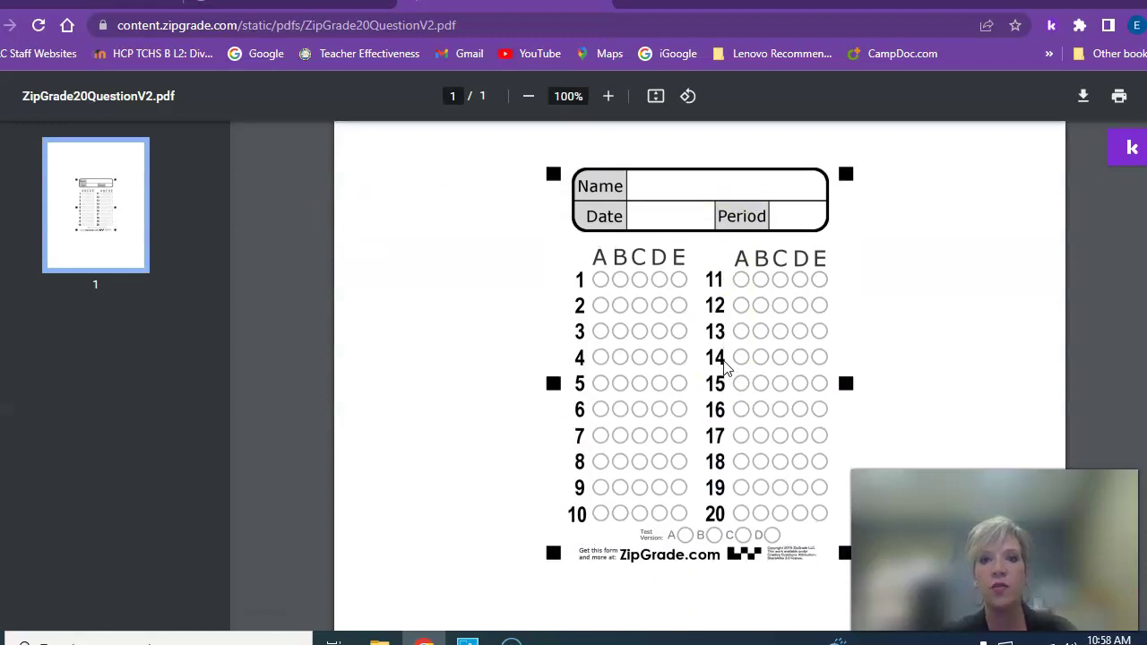
pyautogui.scroll(-2, 726, 366)
pyautogui.scroll(5, 726, 369)
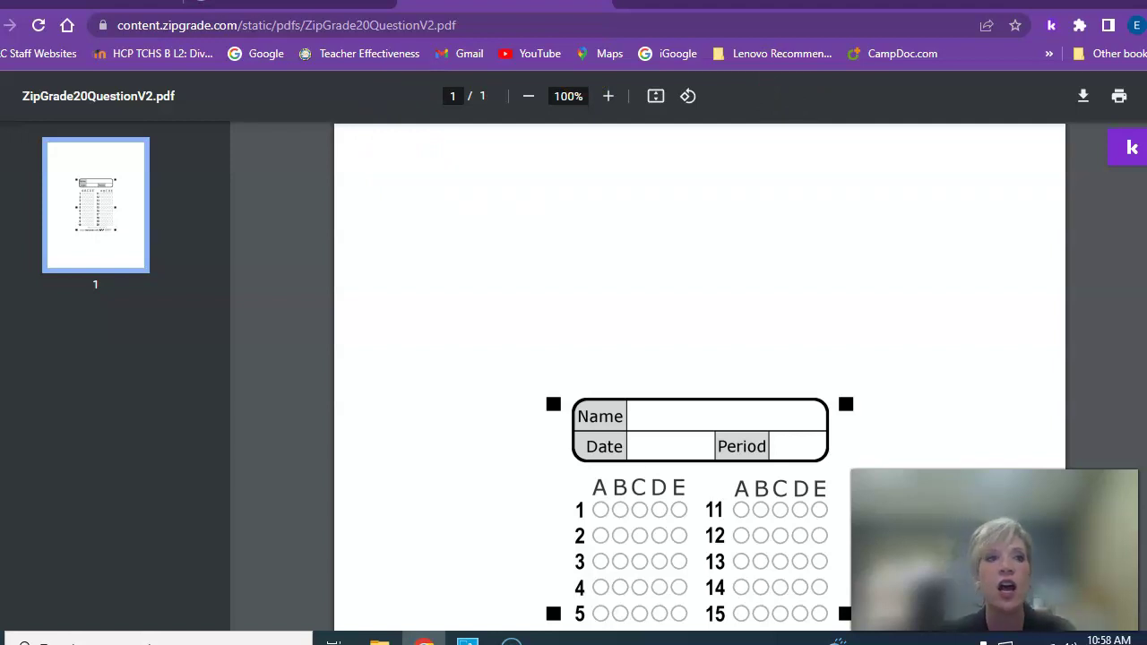
# Return to the answer sheet options and open the 50-question PDF
pyautogui.hotkey('alt', 'Left')
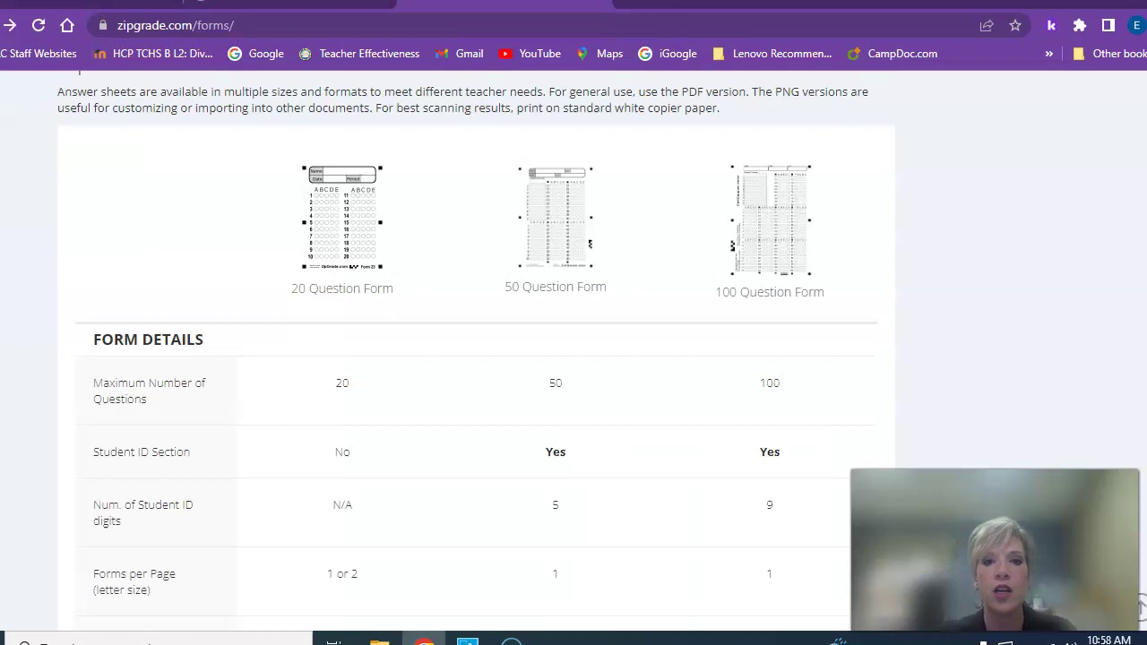
pyautogui.scroll(-1, 729, 260)
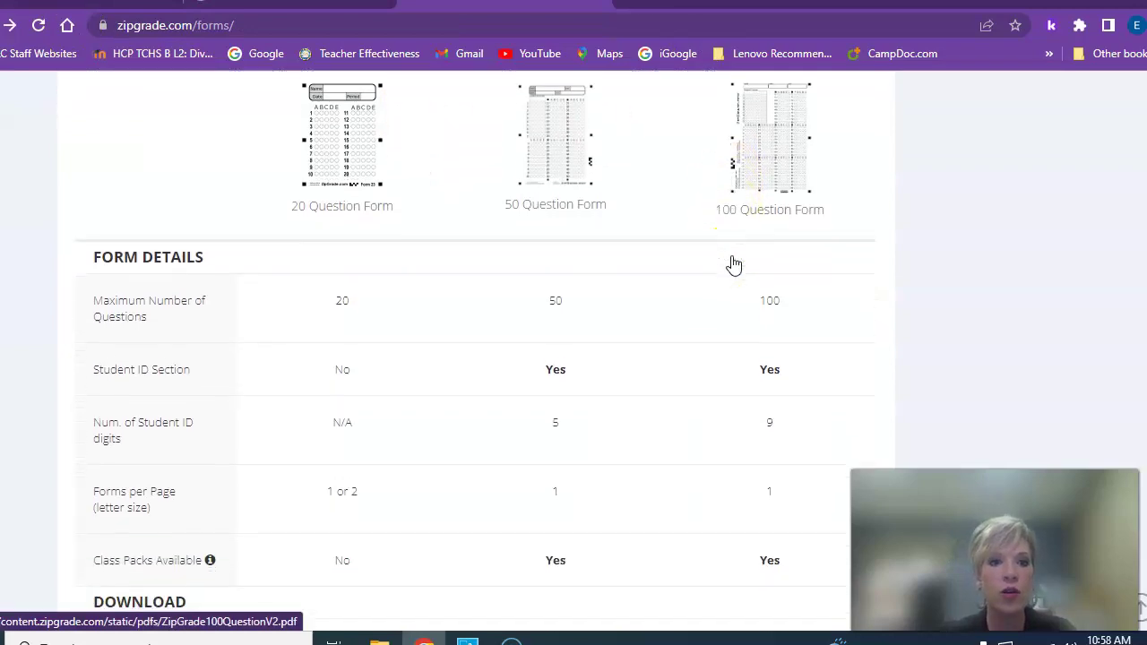
pyautogui.scroll(-4, 732, 260)
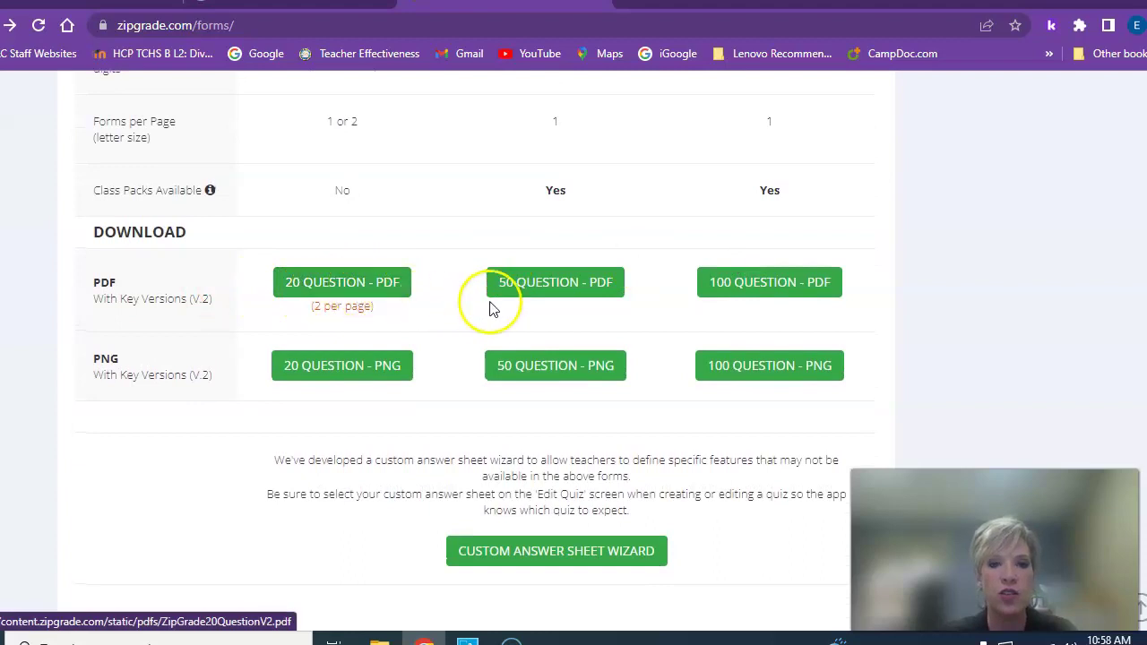
pyautogui.click(572, 294)
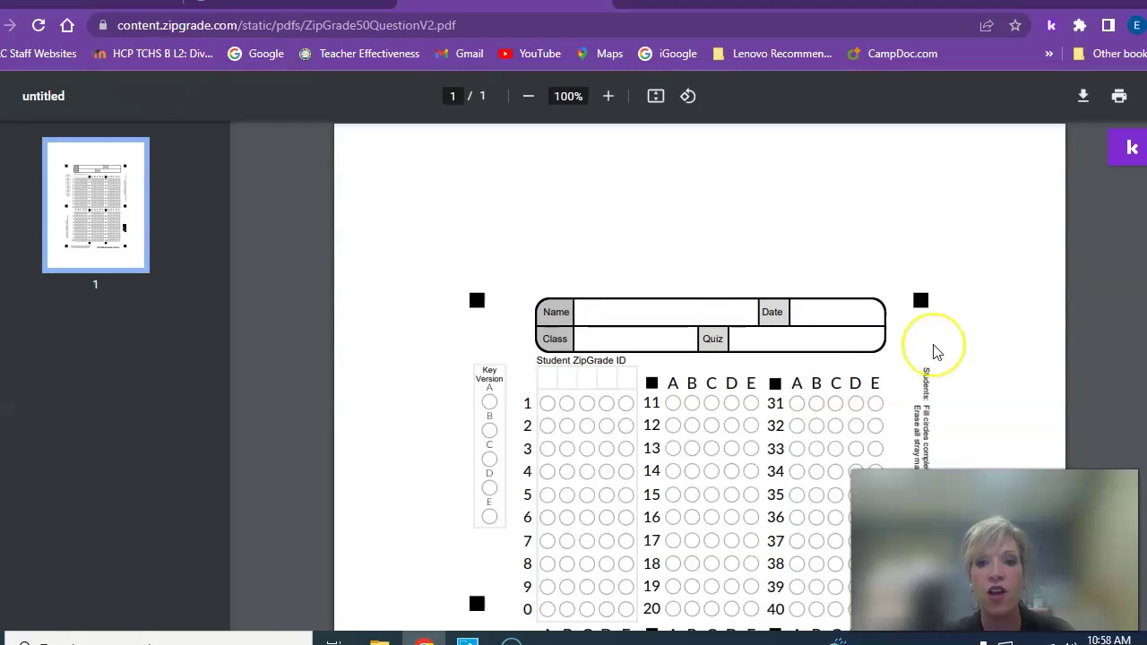
# Scroll through the 50-question PDF, then return to the answer sheet forms page
pyautogui.scroll(-1, 935, 350)
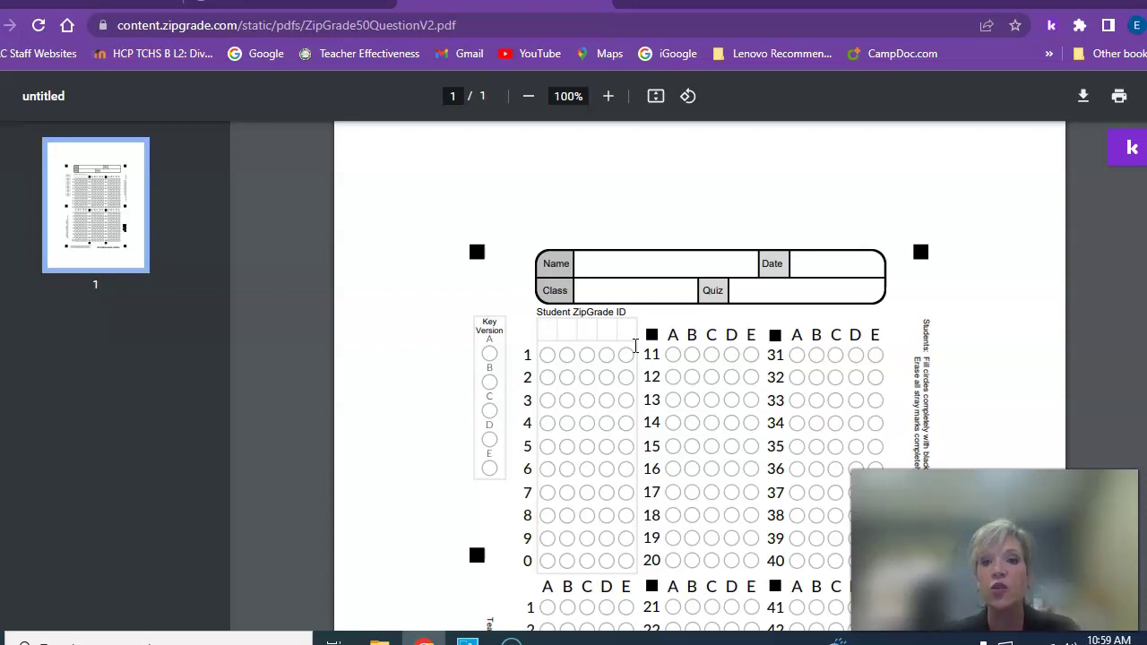
pyautogui.scroll(-3, 772, 256)
pyautogui.scroll(1, 773, 255)
pyautogui.scroll(2, 772, 256)
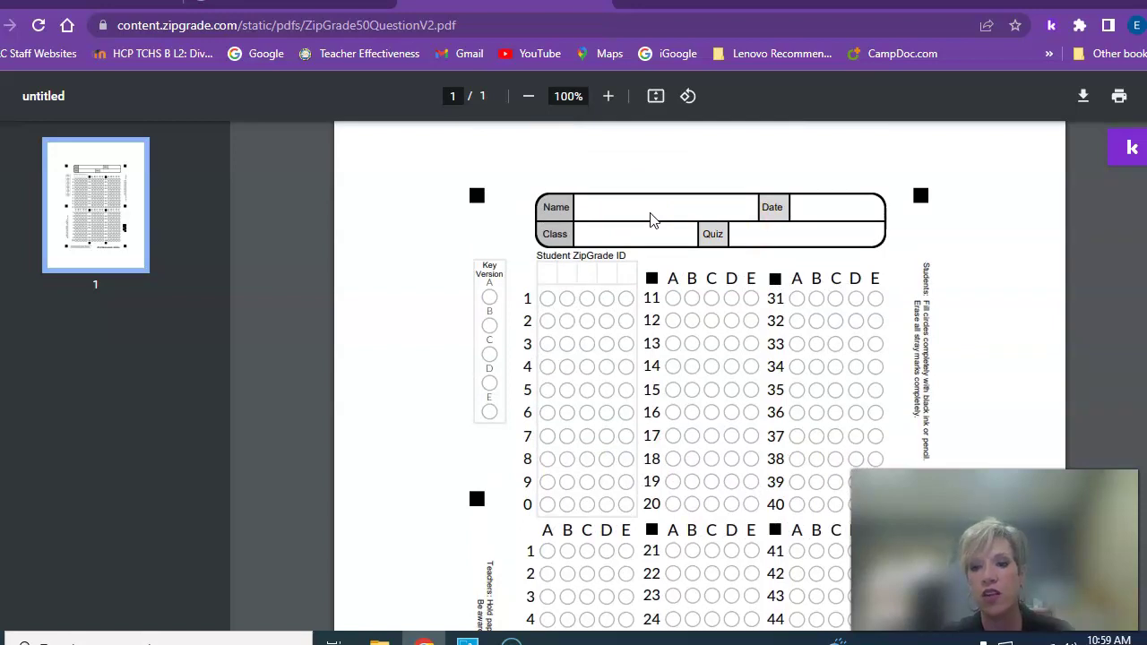
pyautogui.scroll(-1, 751, 180)
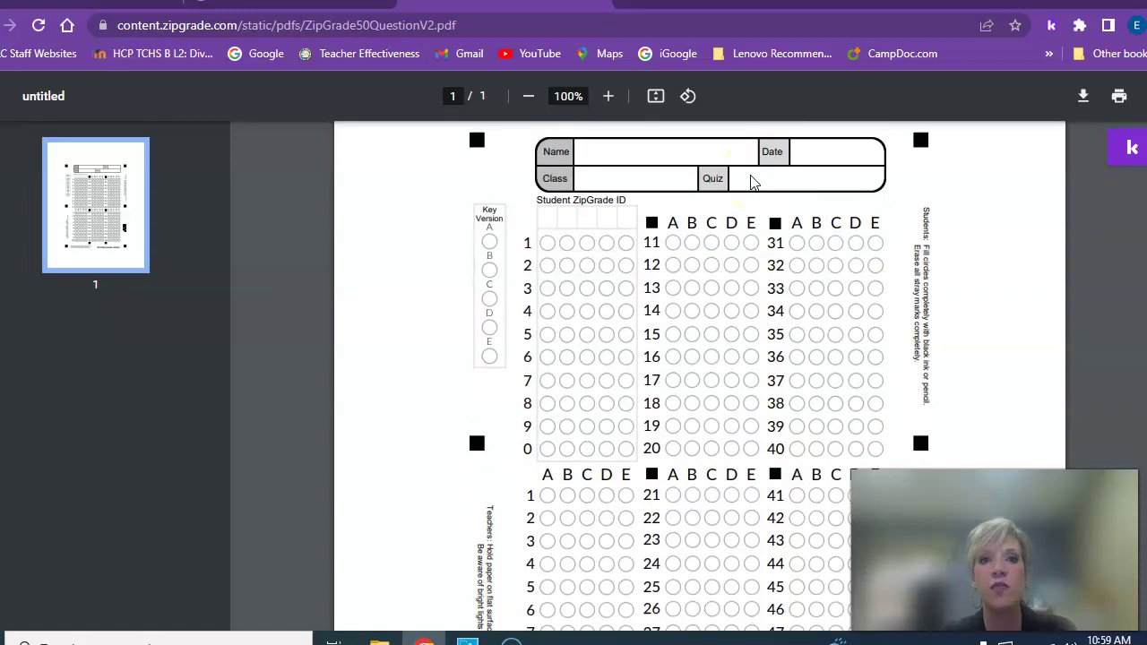
pyautogui.scroll(2, 751, 179)
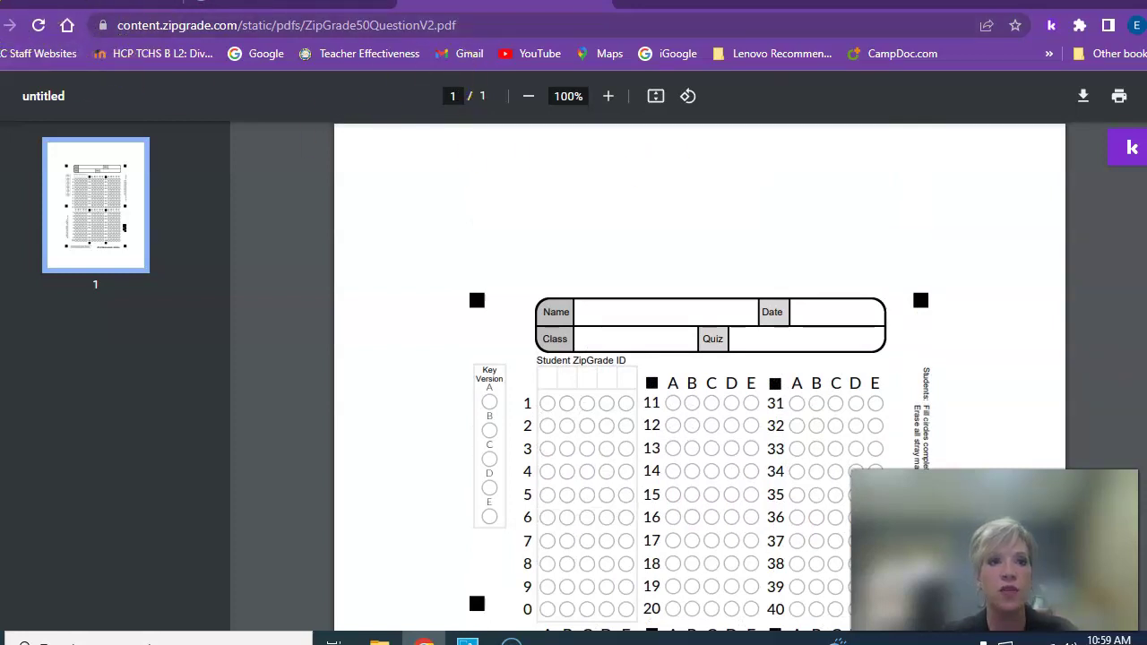
pyautogui.hotkey('alt', 'Left')
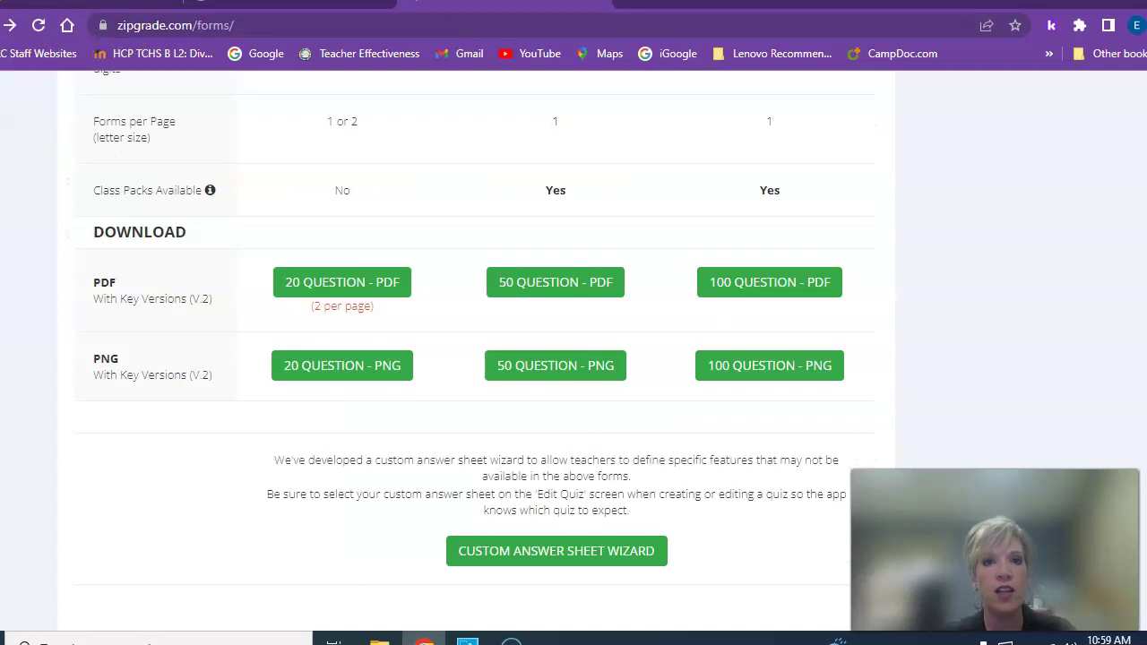
# Open the Custom Answer Sheet Wizard
pyautogui.scroll(-2, 722, 394)
pyautogui.scroll(5, 723, 394)
pyautogui.scroll(-2, 722, 396)
pyautogui.scroll(-4, 723, 396)
pyautogui.click(587, 345)
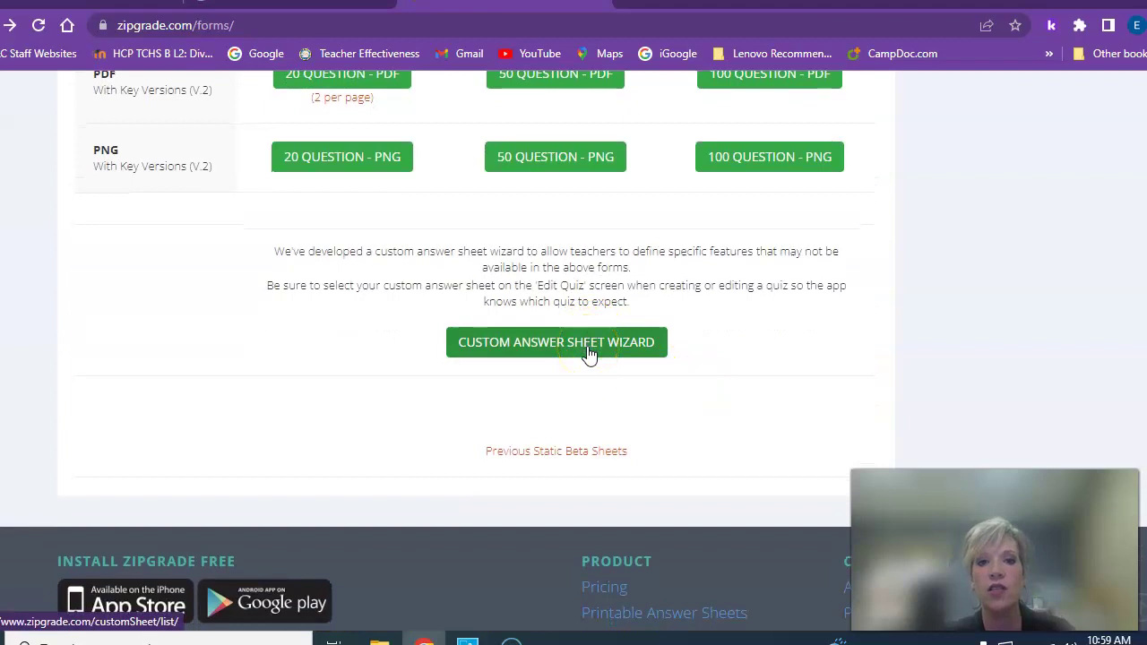
pyautogui.click(588, 351)
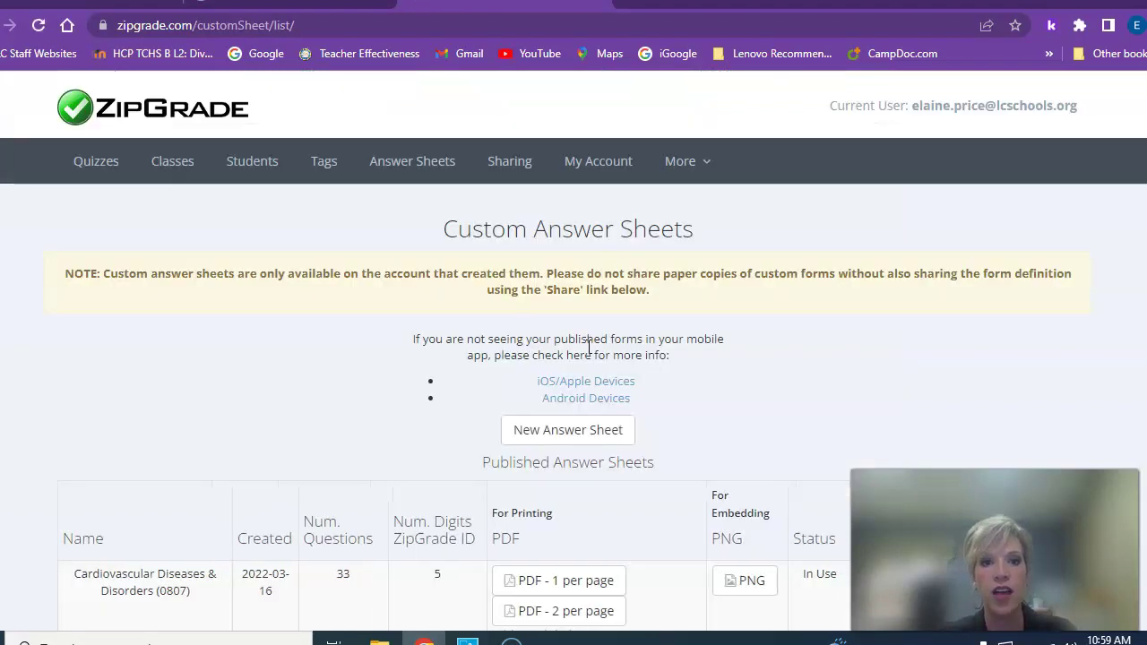
# Browse the Published Answer Sheets table, including Cardiovascular Diseases & Disorders (0807)
pyautogui.scroll(-2, 641, 453)
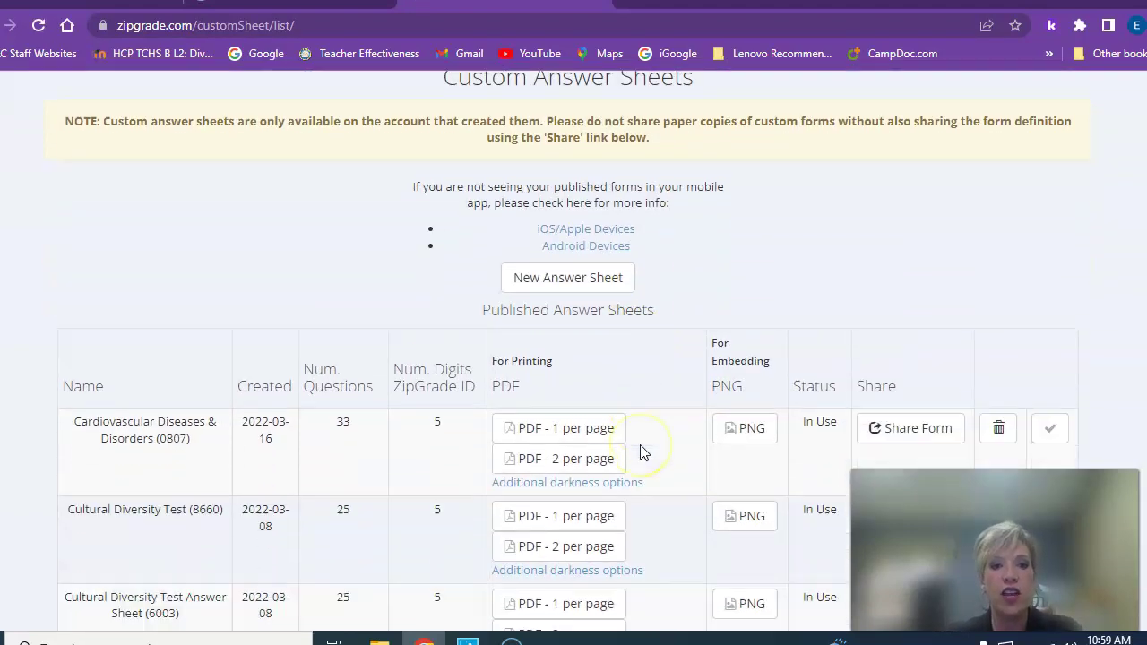
pyautogui.scroll(-2, 641, 452)
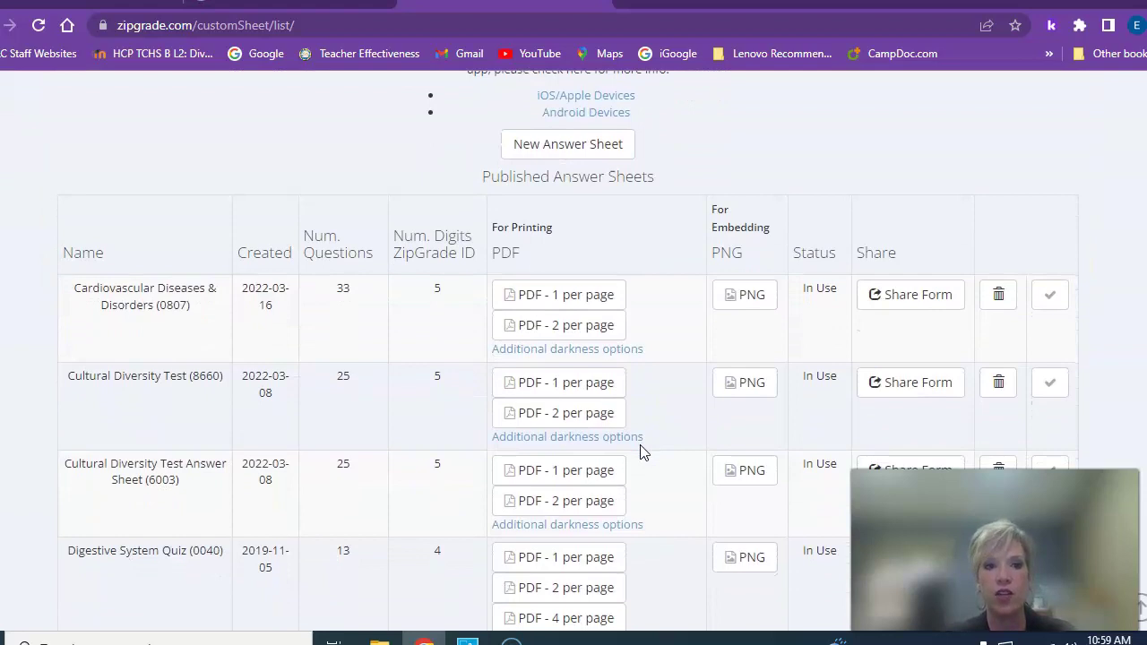
pyautogui.scroll(-2, 640, 453)
pyautogui.scroll(-3, 640, 452)
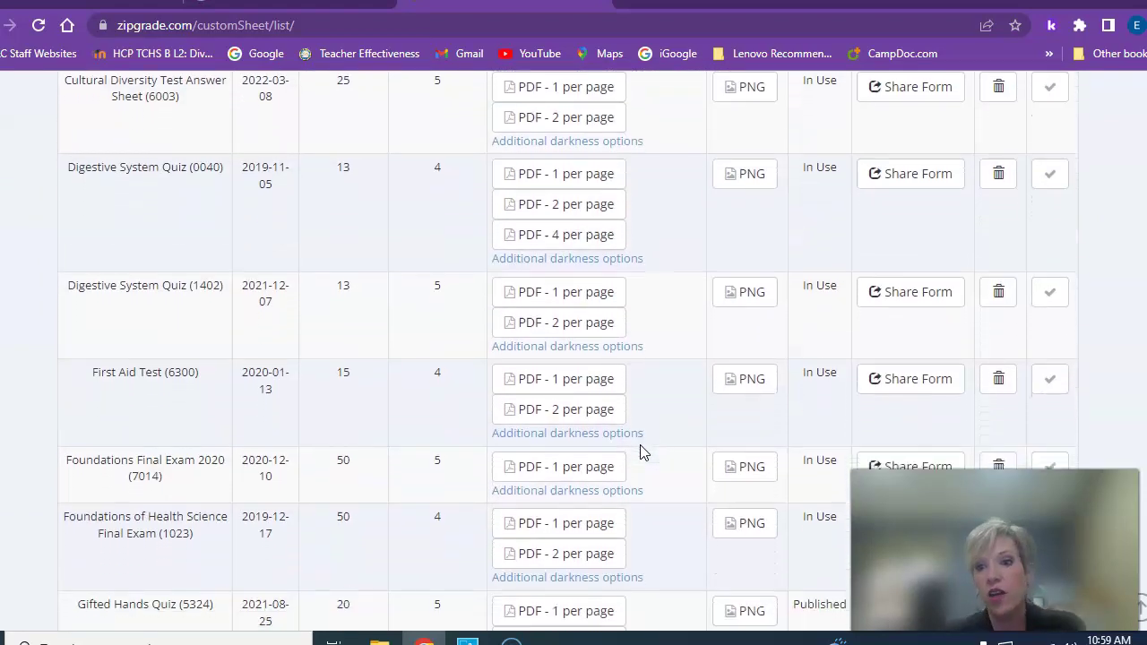
pyautogui.scroll(6, 640, 453)
pyautogui.click(590, 301)
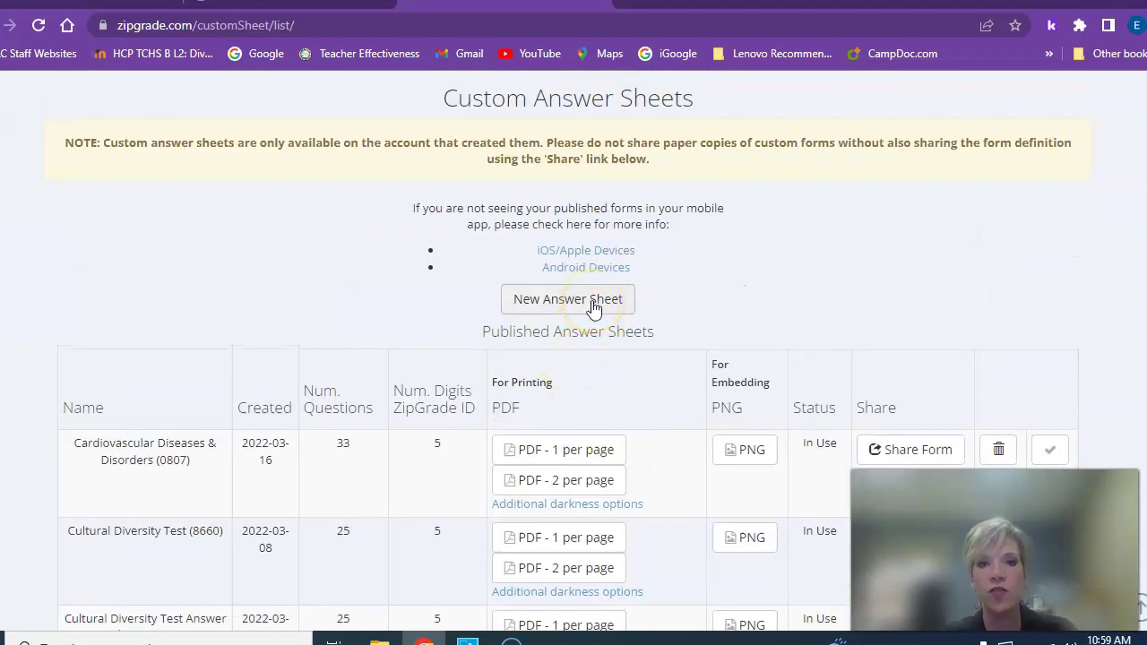
# Create a new custom answer sheet named 'History of Healthcare Test'
pyautogui.click(592, 305)
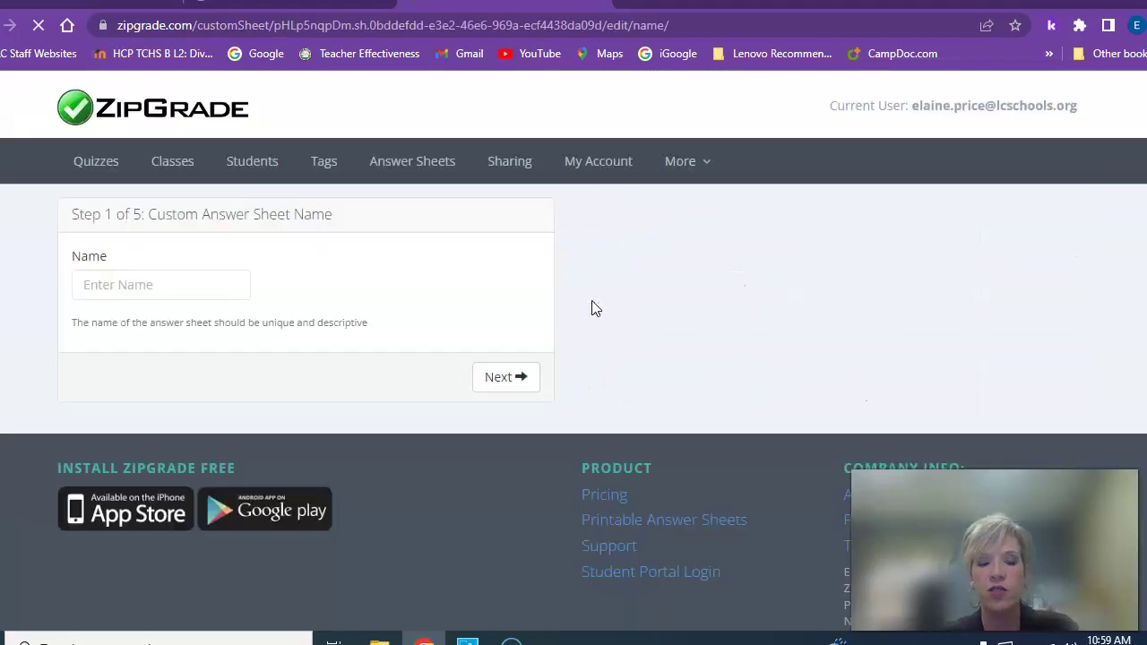
pyautogui.click(138, 288)
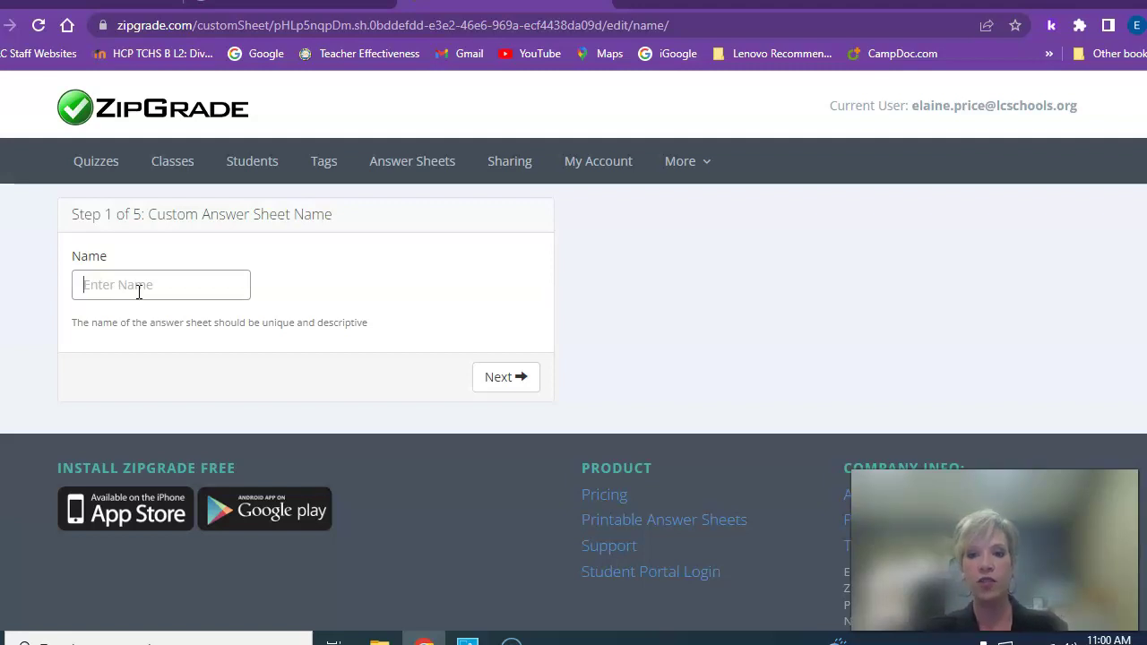
pyautogui.write('Heal')
pyautogui.write('th')
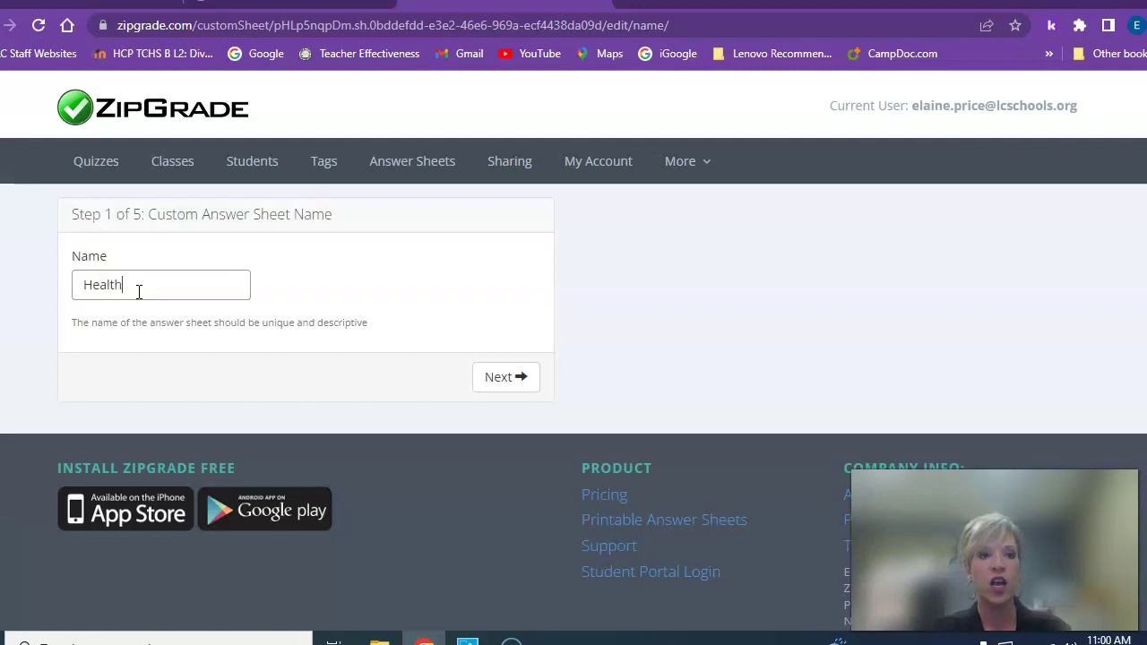
pyautogui.press('BackSpace')
pyautogui.press('BackSpace')
pyautogui.press('BackSpace')
pyautogui.write('History of Health')
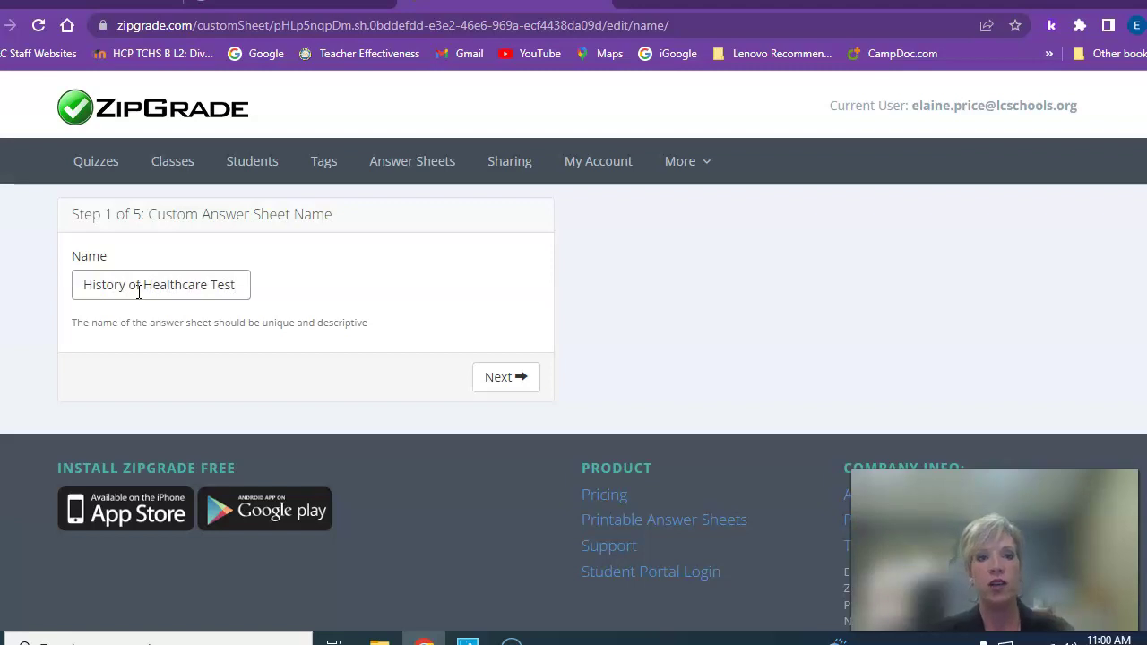
# Accept the sheet name, header boxes, 5-digit Student ID and ABCD key versions to reach Define Questions
pyautogui.click(499, 379)
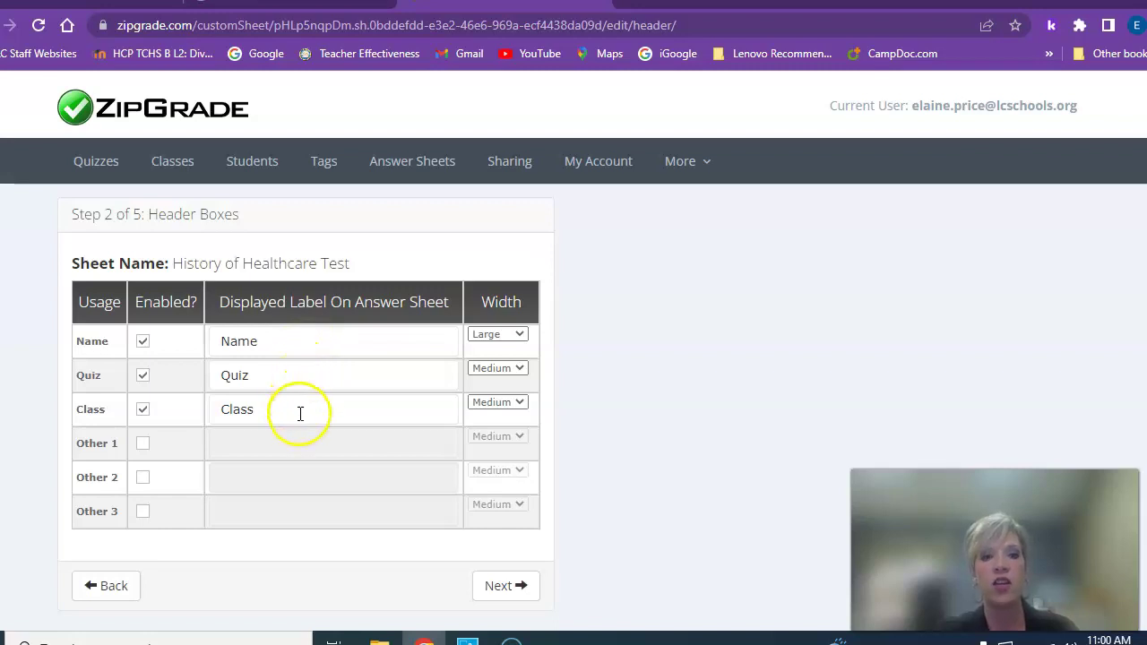
pyautogui.click(514, 587)
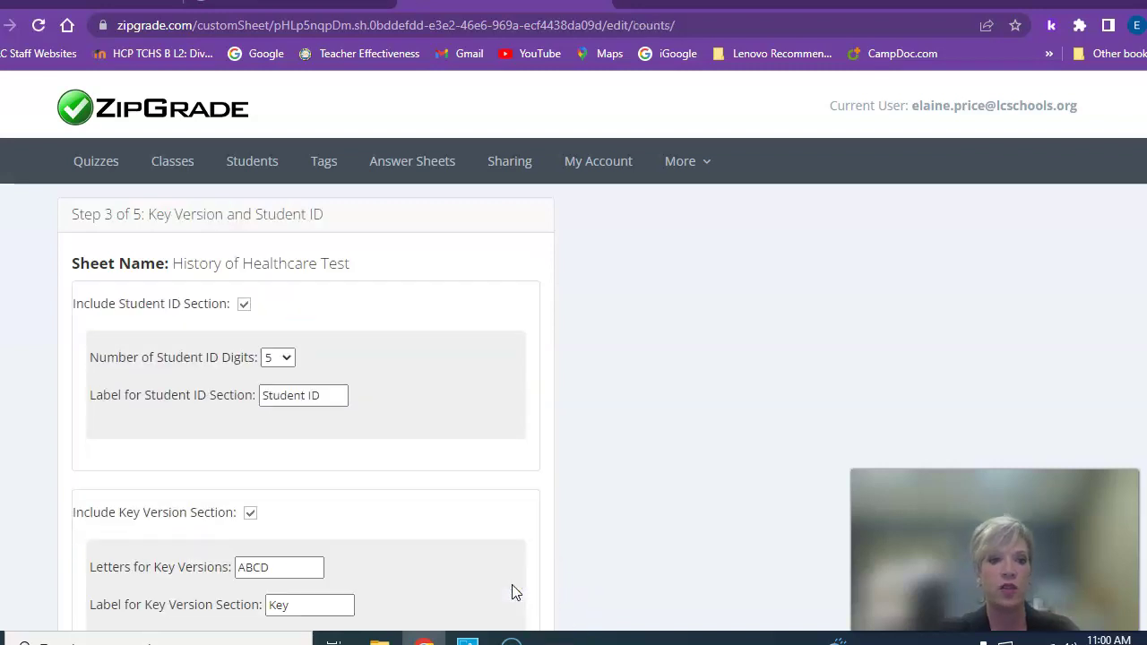
pyautogui.scroll(-2, 350, 341)
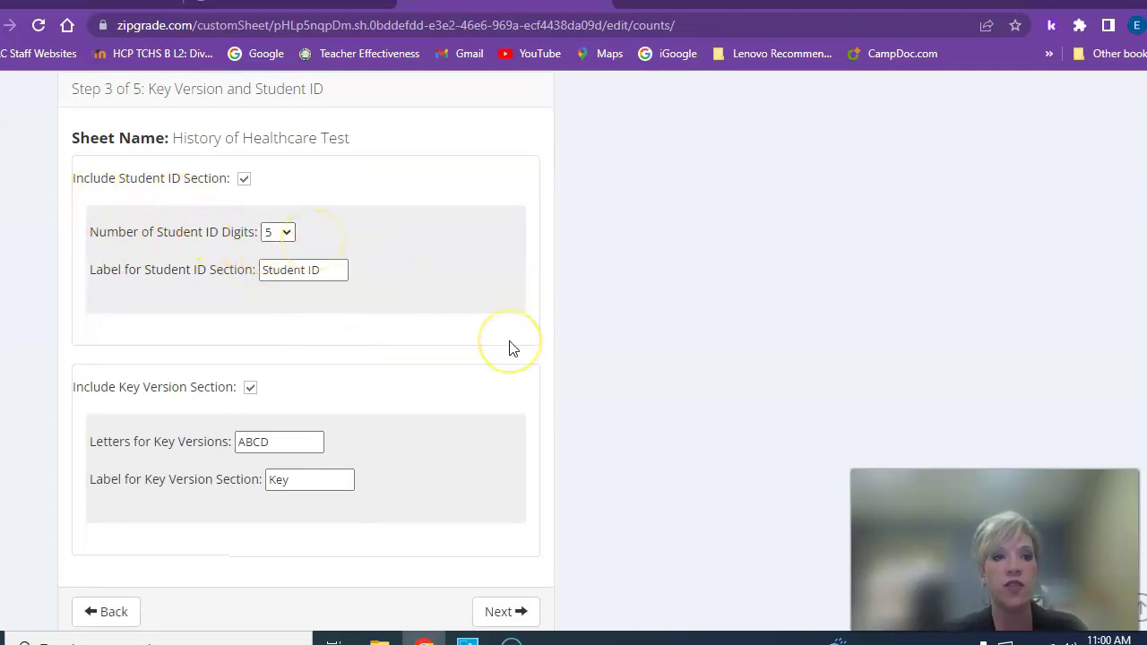
pyautogui.scroll(-2, 510, 348)
pyautogui.click(501, 480)
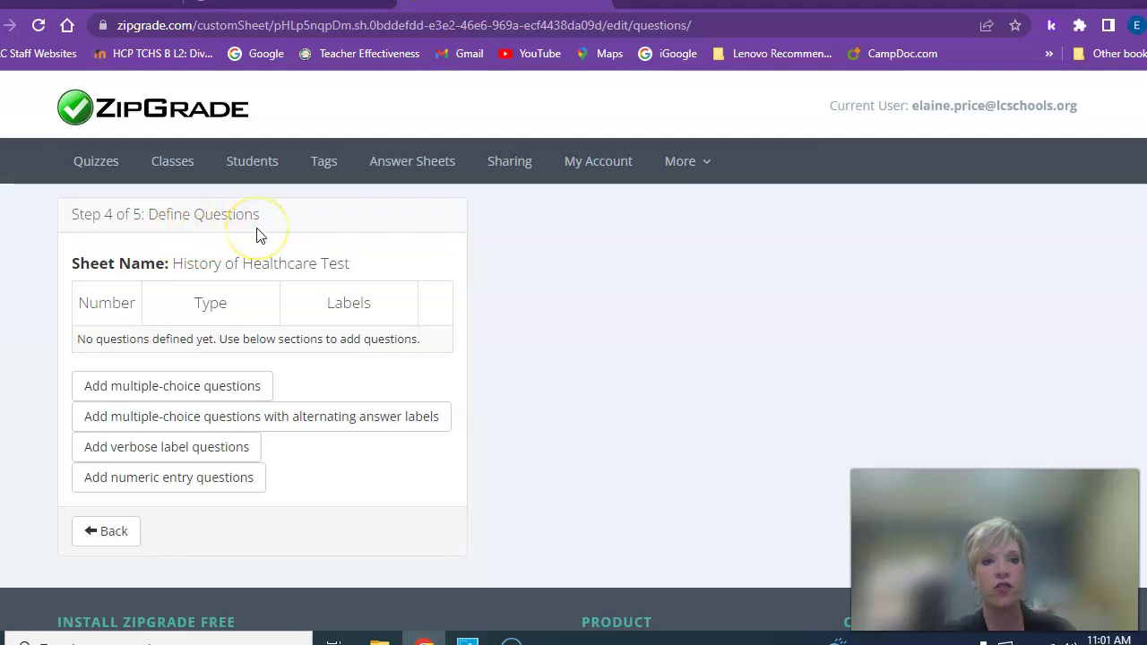
# Add 10 multiple-choice questions with answer labels TF to the sheet
pyautogui.click(231, 386)
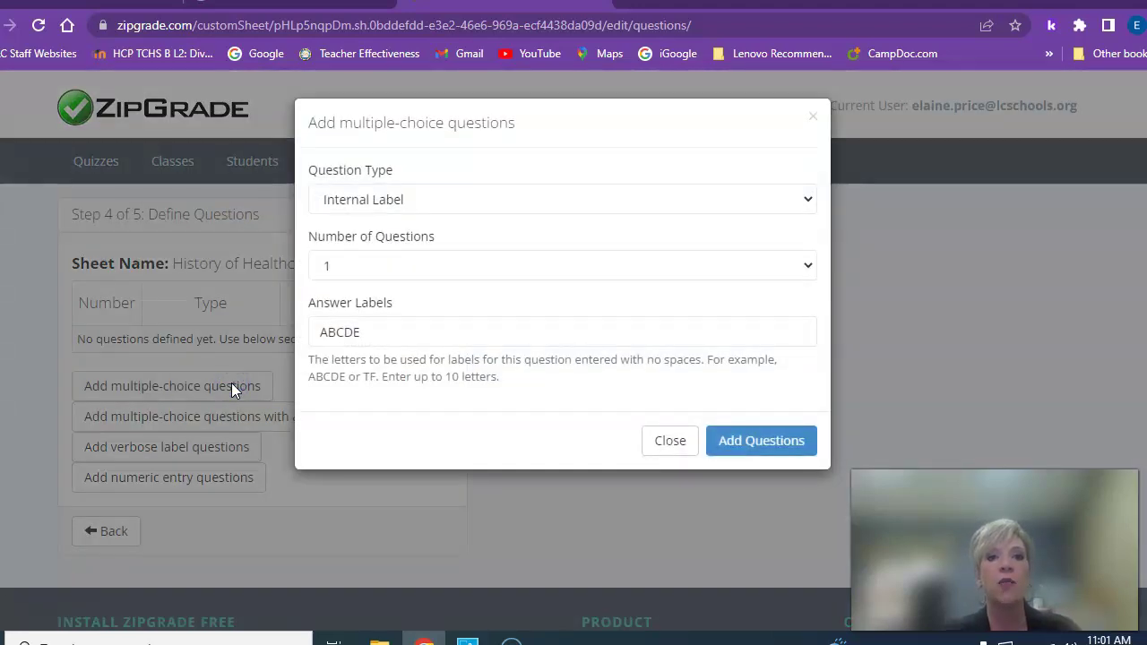
pyautogui.click(665, 264)
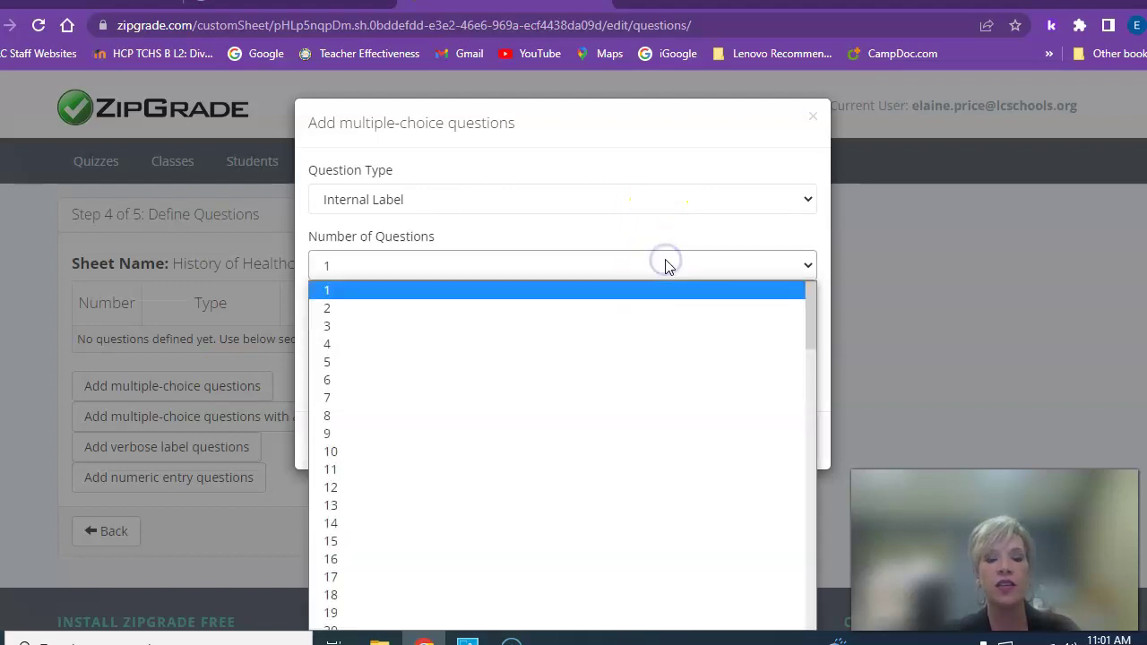
pyautogui.click(497, 380)
pyautogui.click(375, 342)
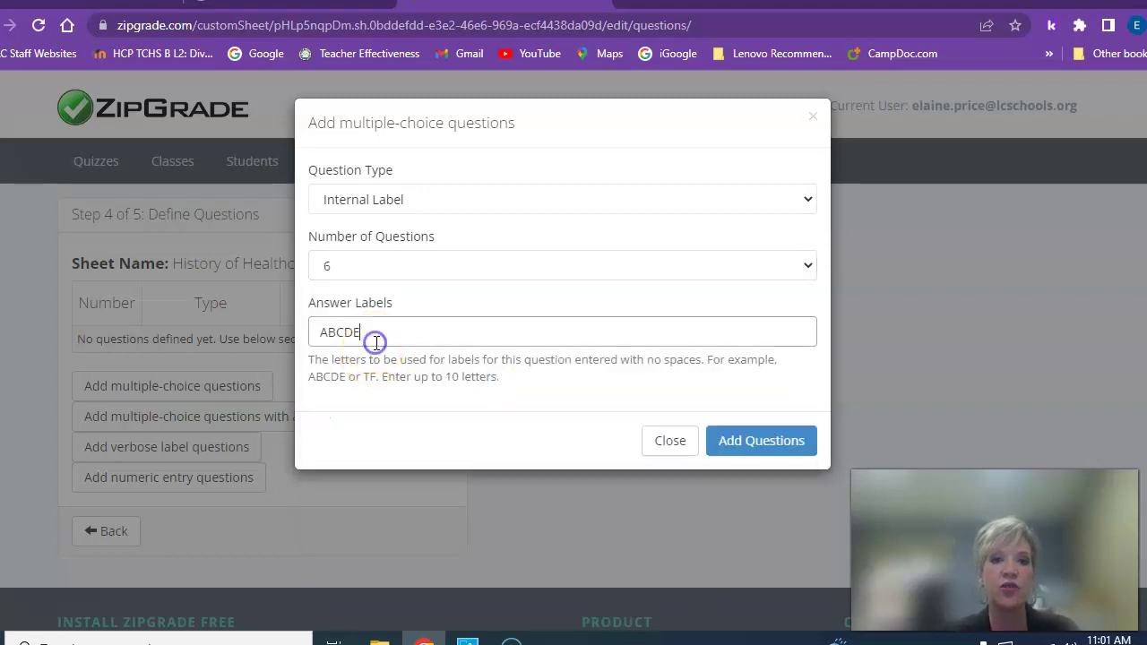
pyautogui.press('BackSpace')
pyautogui.press('BackSpace')
pyautogui.press('BackSpace')
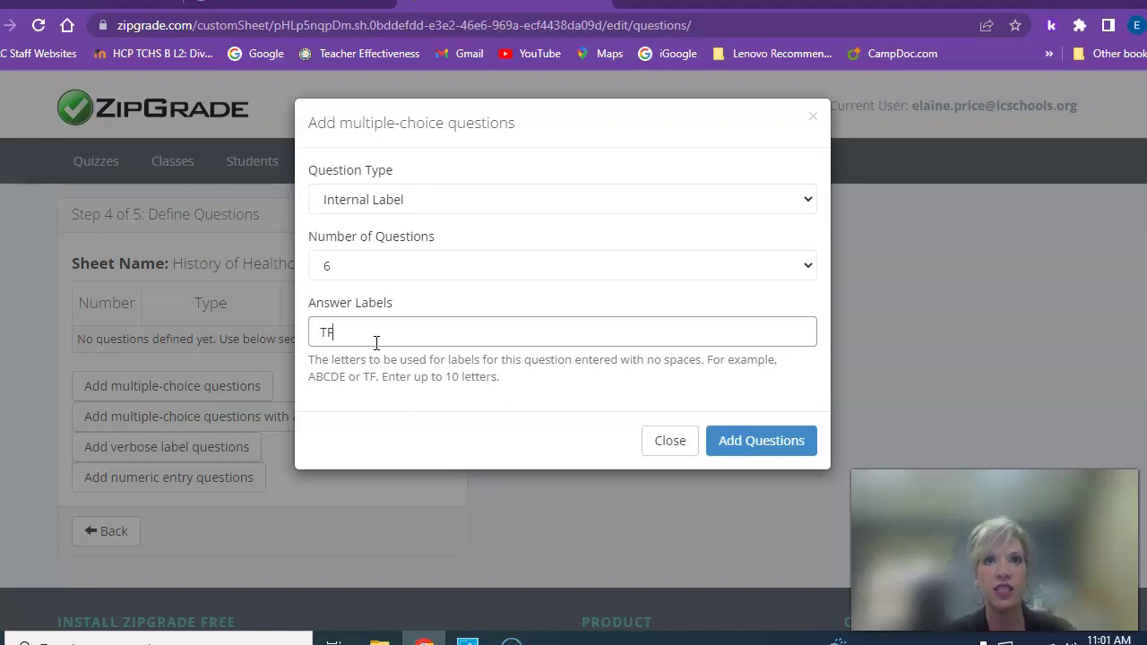
pyautogui.write('F')
pyautogui.click(349, 269)
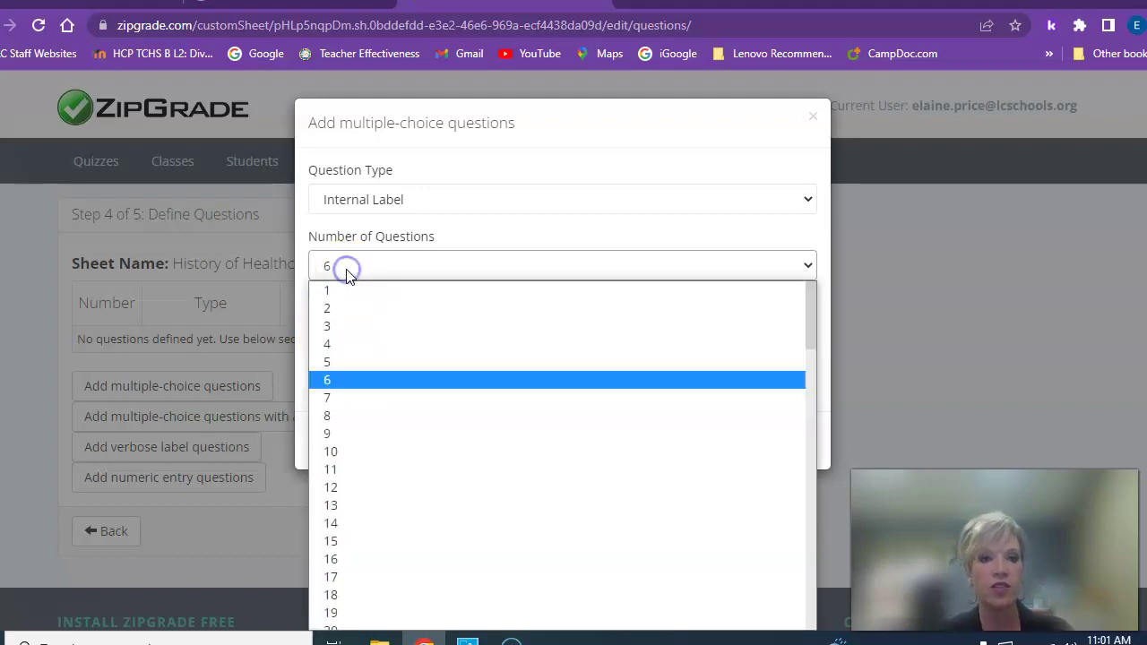
pyautogui.click(333, 451)
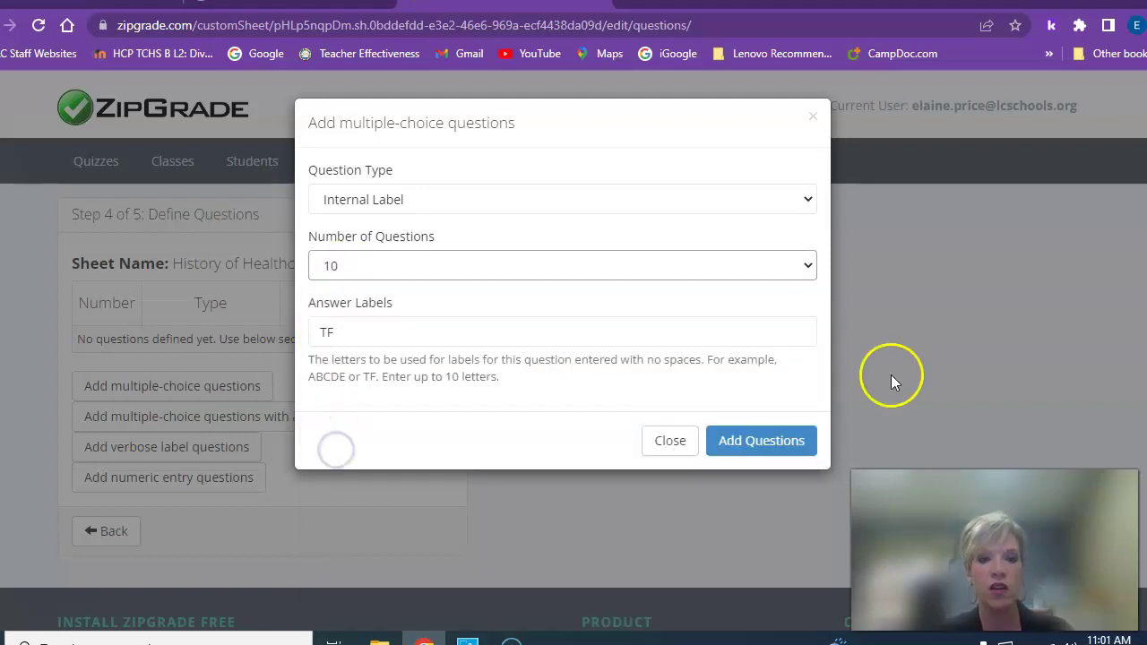
pyautogui.click(763, 443)
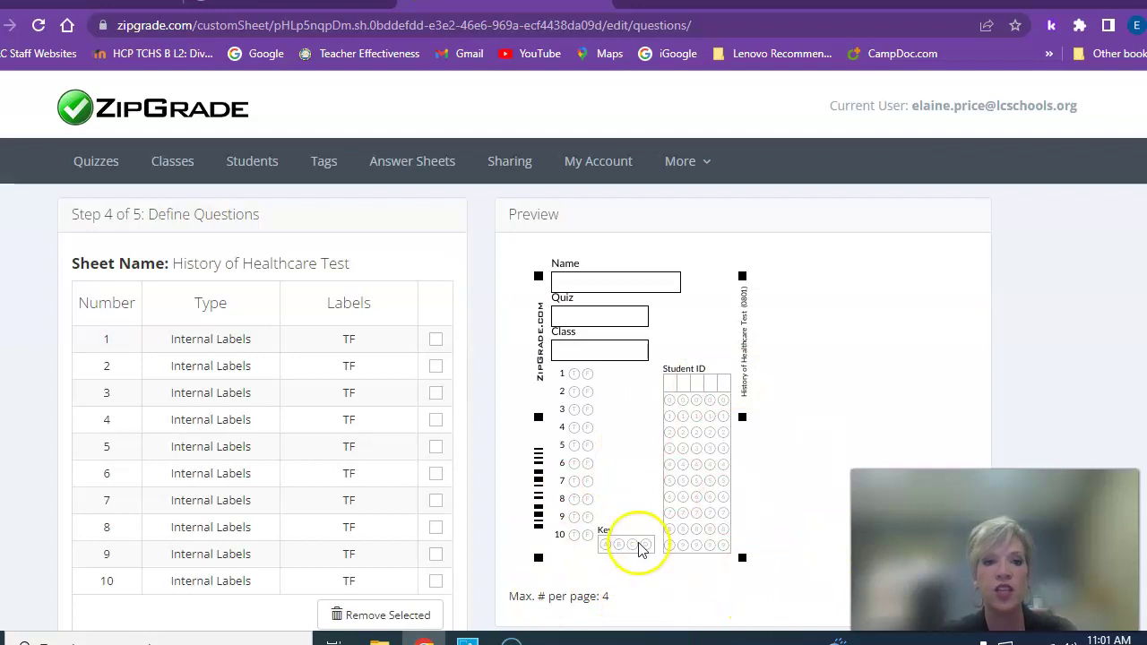
# Add 30 ABCD multiple-choice questions, numbered 11 through 40, after the true/false ones
pyautogui.scroll(-1, 277, 482)
pyautogui.scroll(-2, 277, 485)
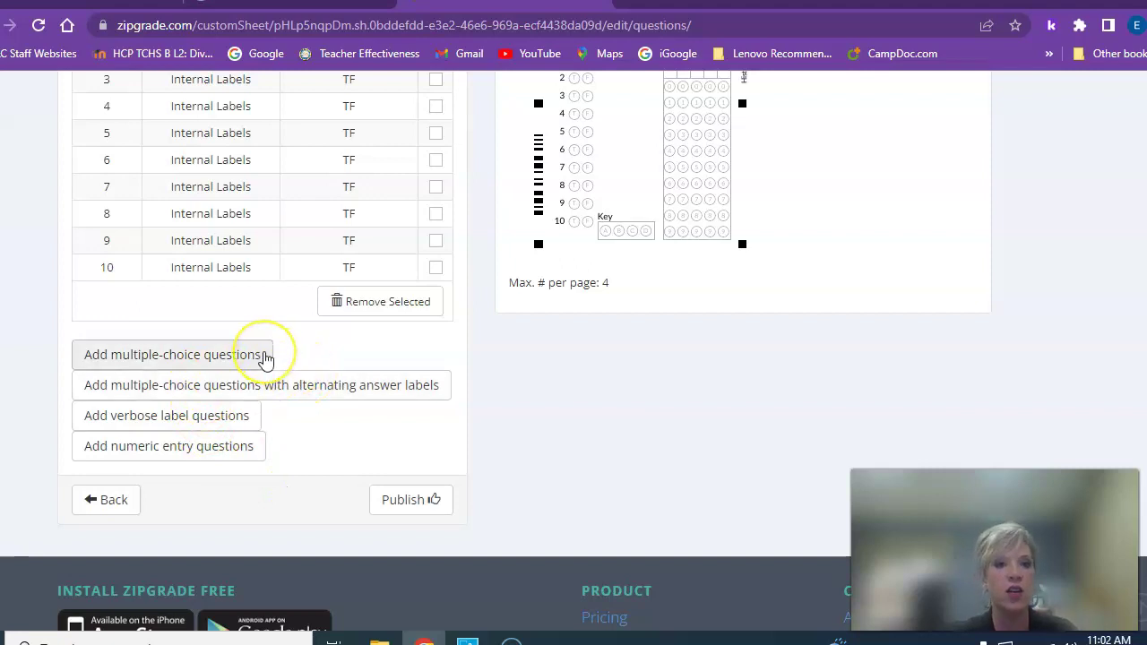
pyautogui.click(266, 357)
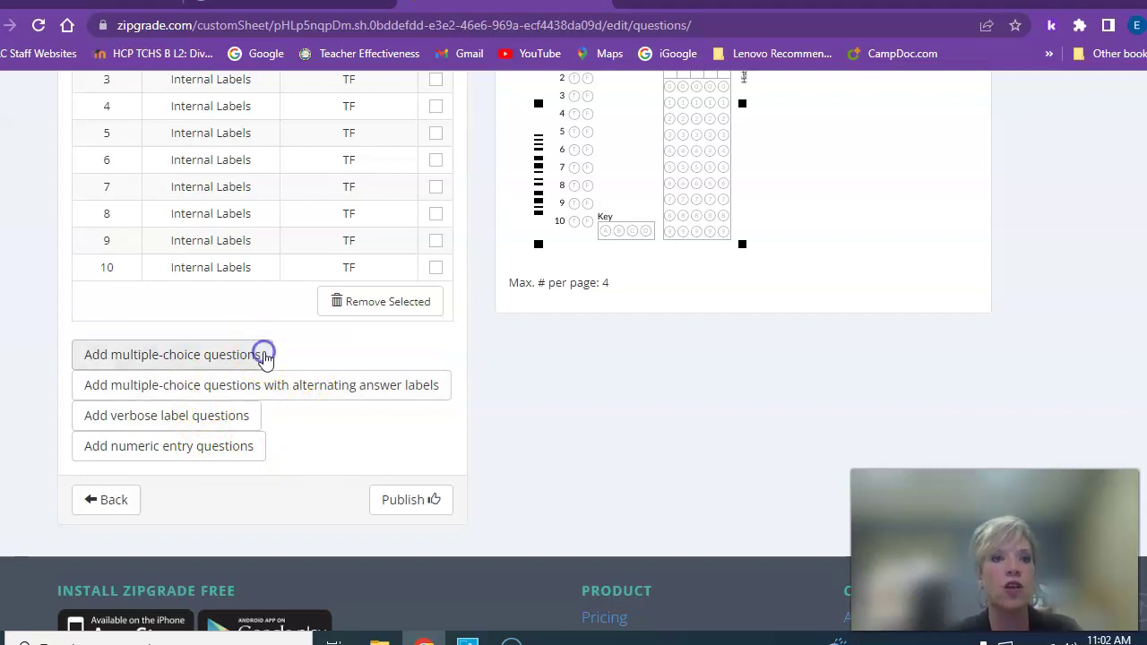
pyautogui.click(401, 269)
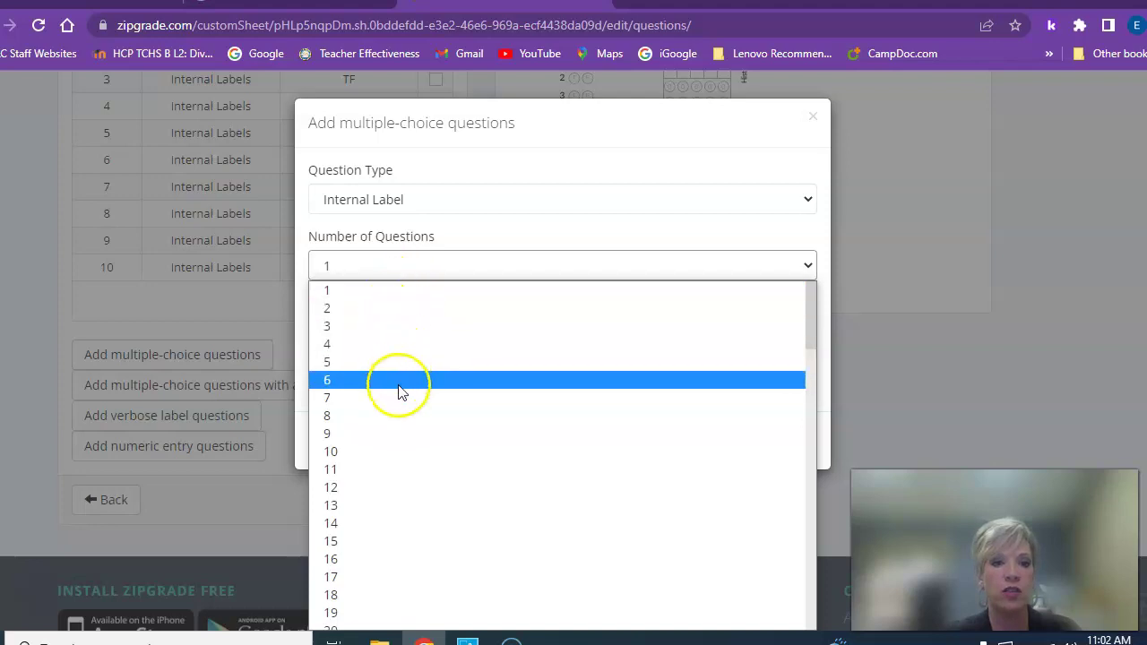
pyautogui.scroll(-3, 402, 409)
pyautogui.scroll(-1, 402, 411)
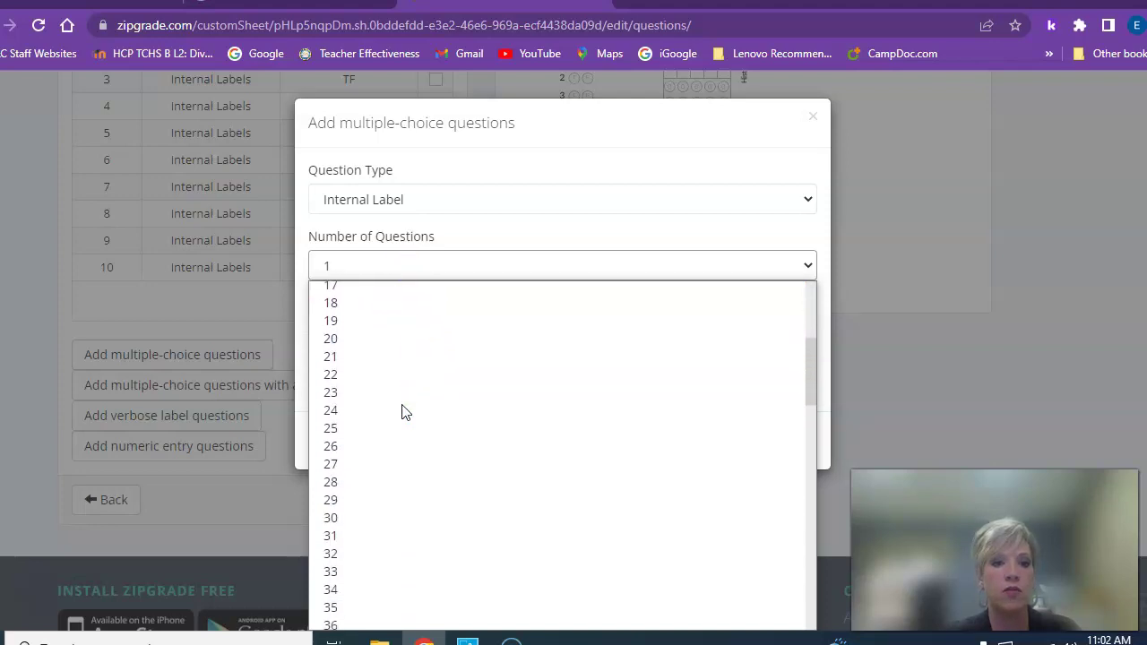
pyautogui.click(337, 518)
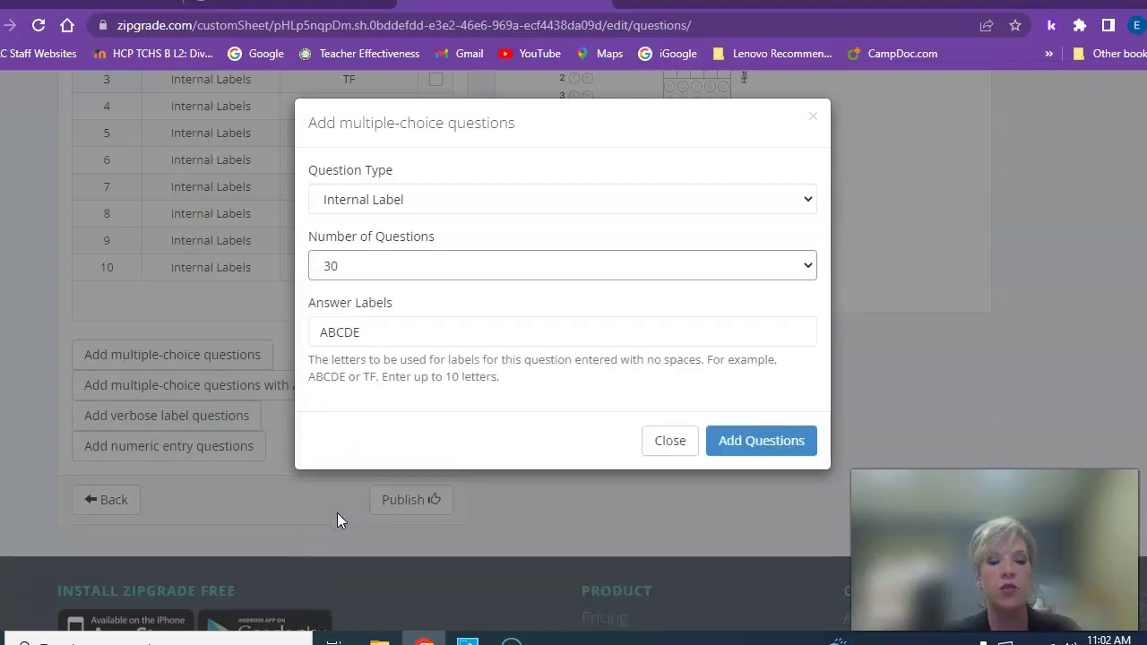
pyautogui.click(435, 339)
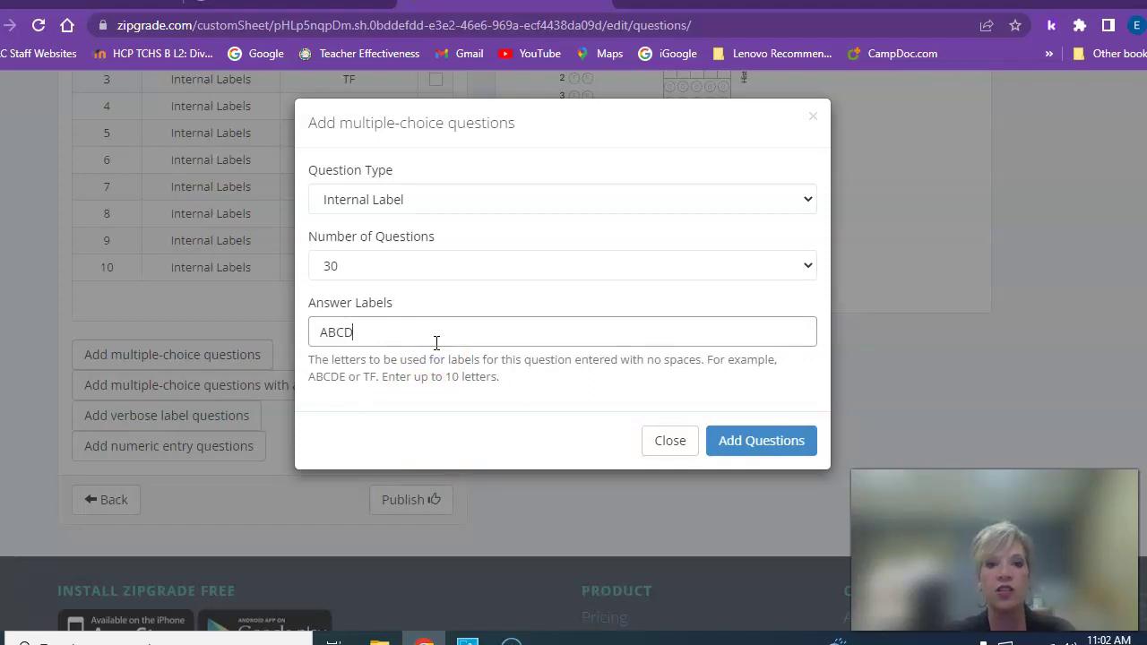
pyautogui.click(782, 441)
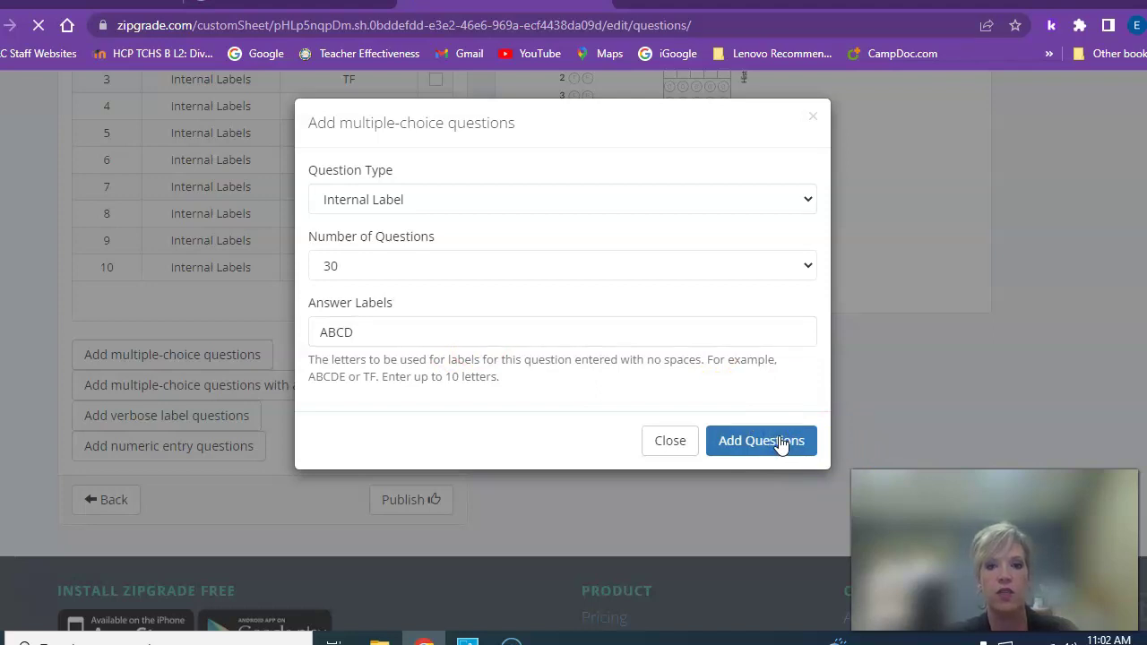
pyautogui.click(770, 440)
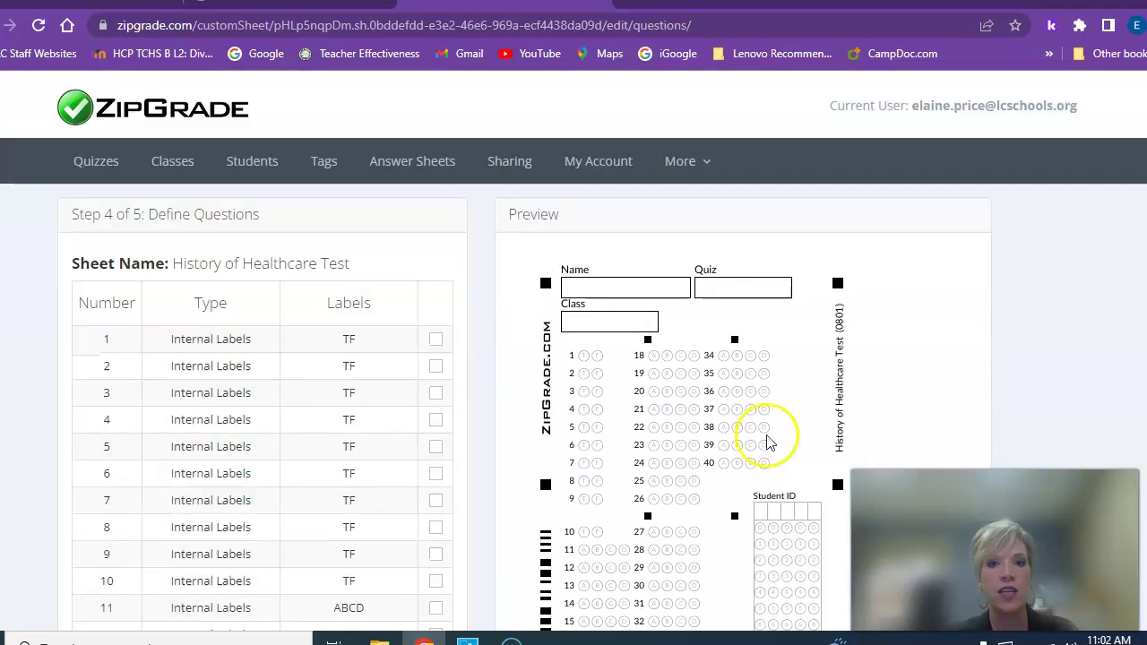
pyautogui.scroll(-3, 744, 438)
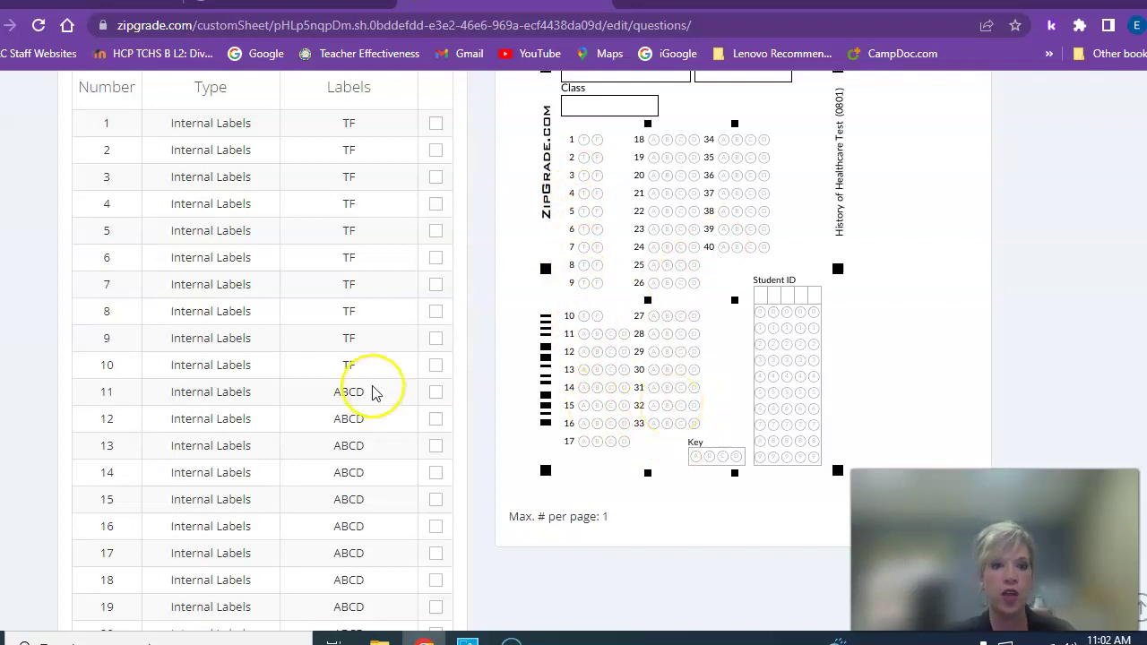
# Select questions 31–40 and remove them, leaving 30 questions
pyautogui.scroll(-9, 375, 394)
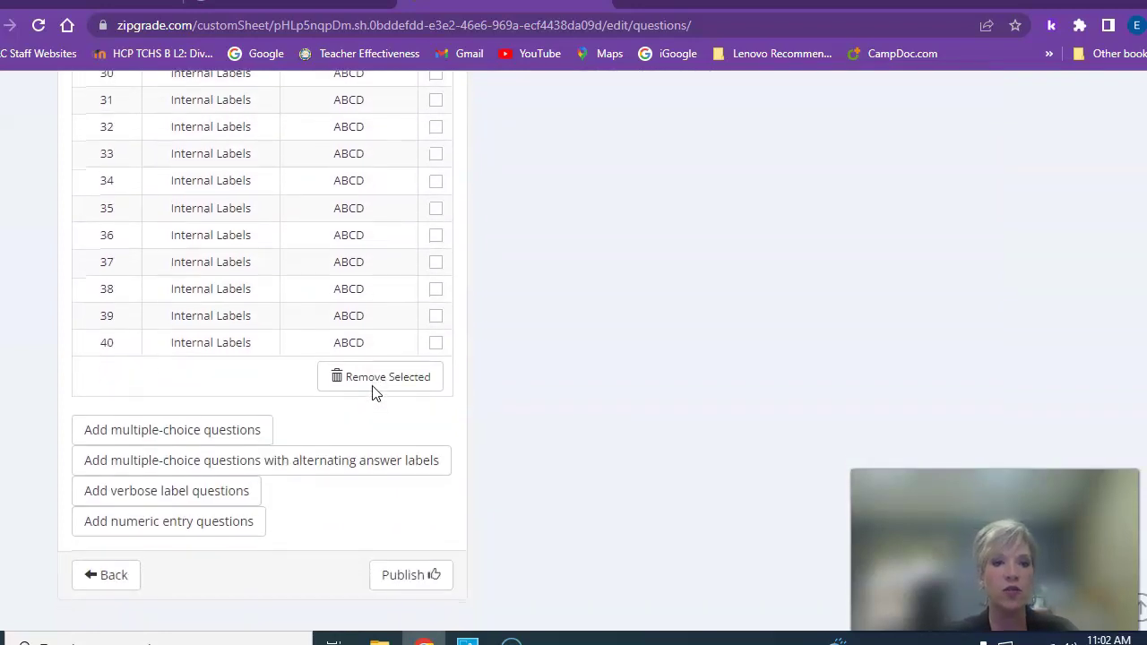
pyautogui.click(437, 344)
pyautogui.click(437, 317)
pyautogui.click(436, 289)
pyautogui.click(437, 264)
pyautogui.click(436, 236)
pyautogui.click(436, 209)
pyautogui.click(436, 182)
pyautogui.click(436, 155)
pyautogui.click(436, 127)
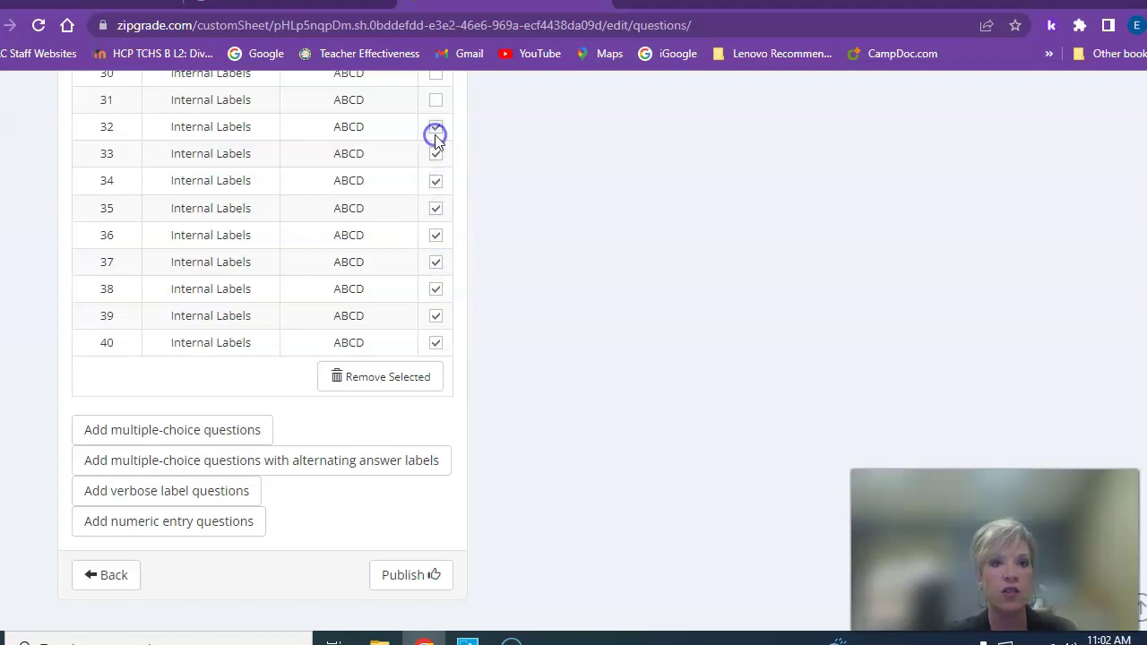
pyautogui.click(435, 101)
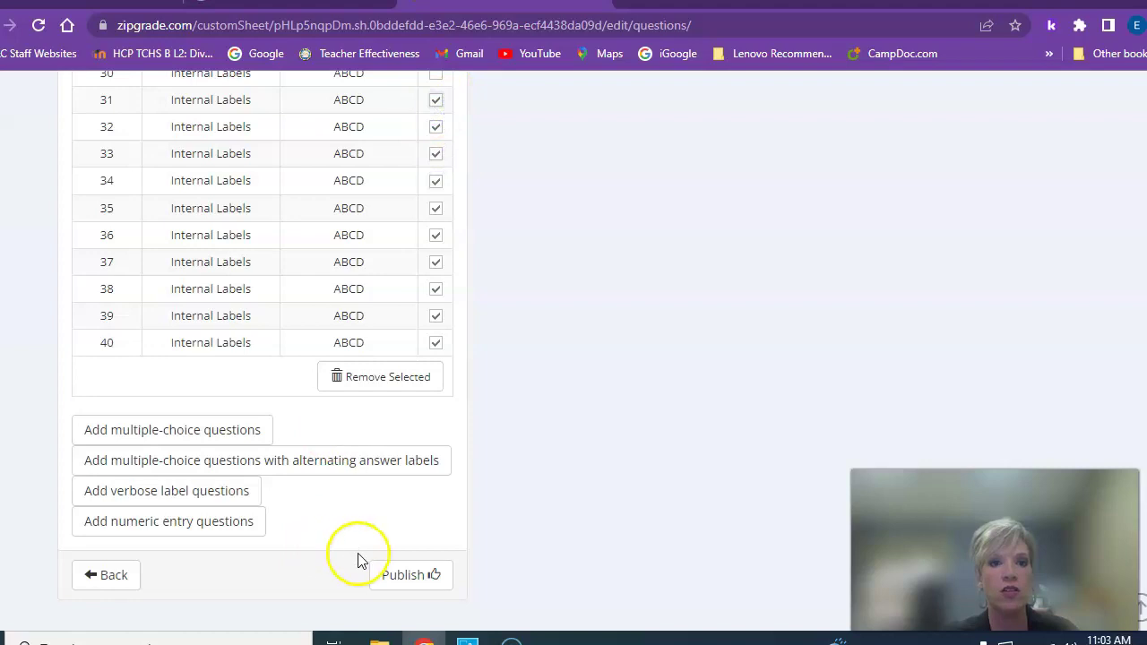
pyautogui.click(398, 378)
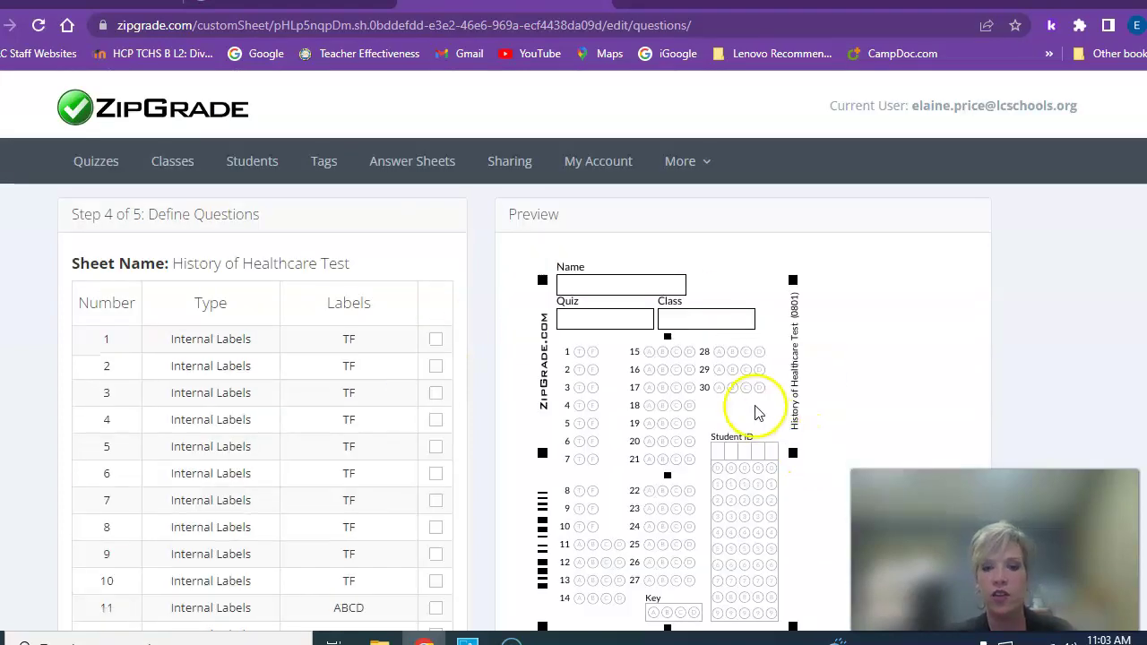
# Bring up the Add multiple-choice questions form again below the question list
pyautogui.scroll(-1, 781, 403)
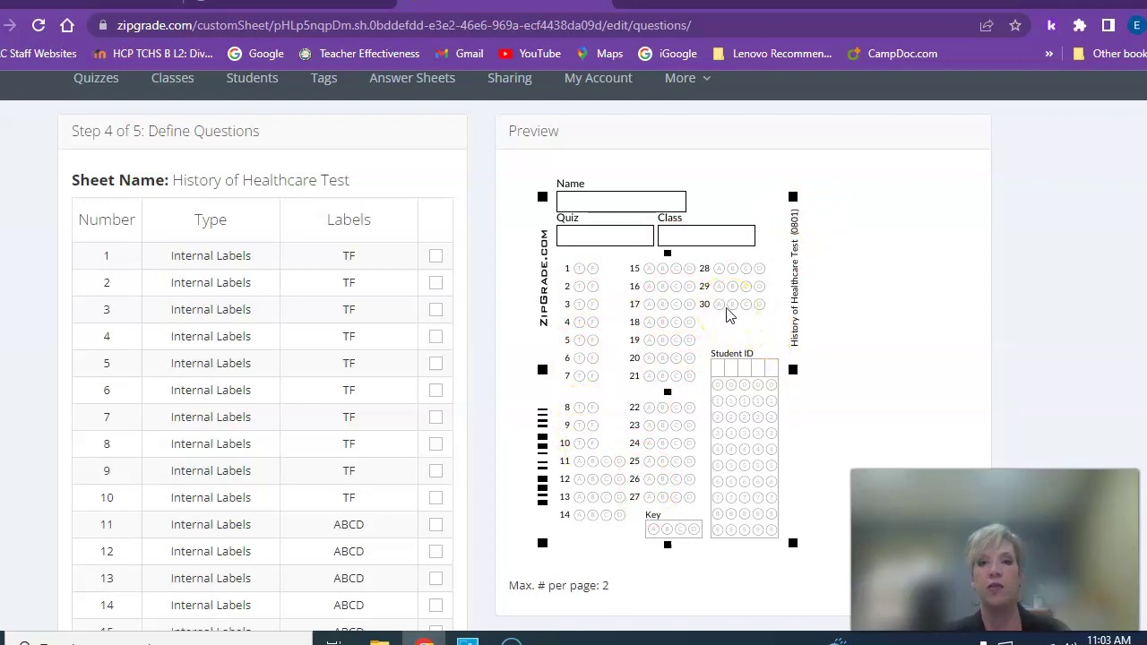
pyautogui.scroll(-5, 341, 421)
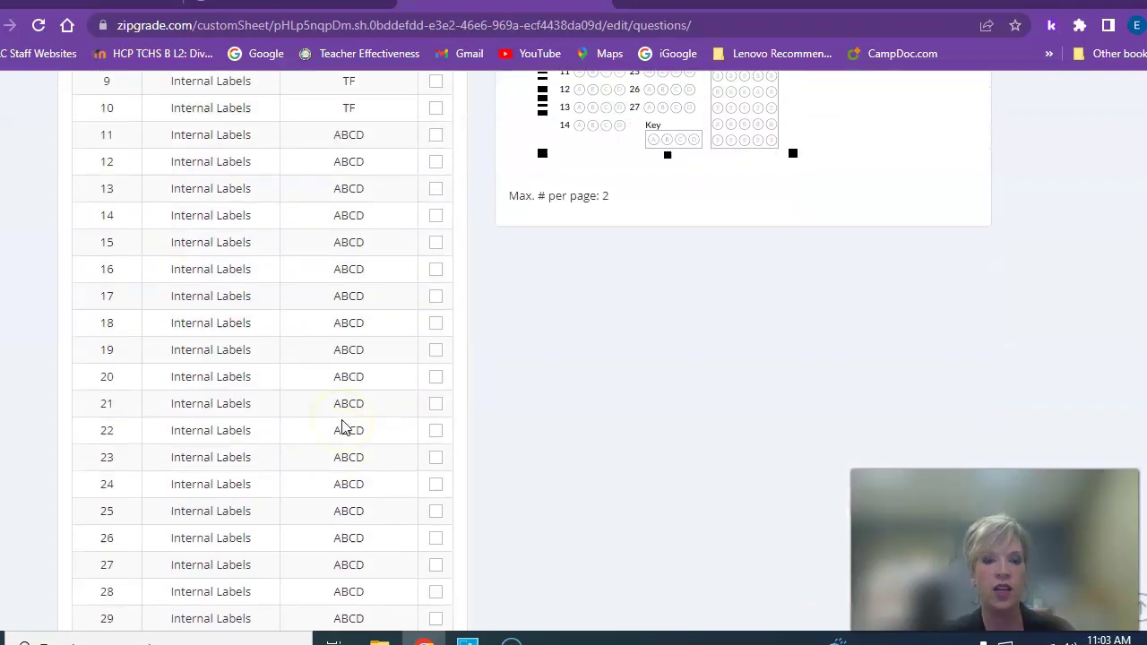
pyautogui.scroll(-3, 343, 426)
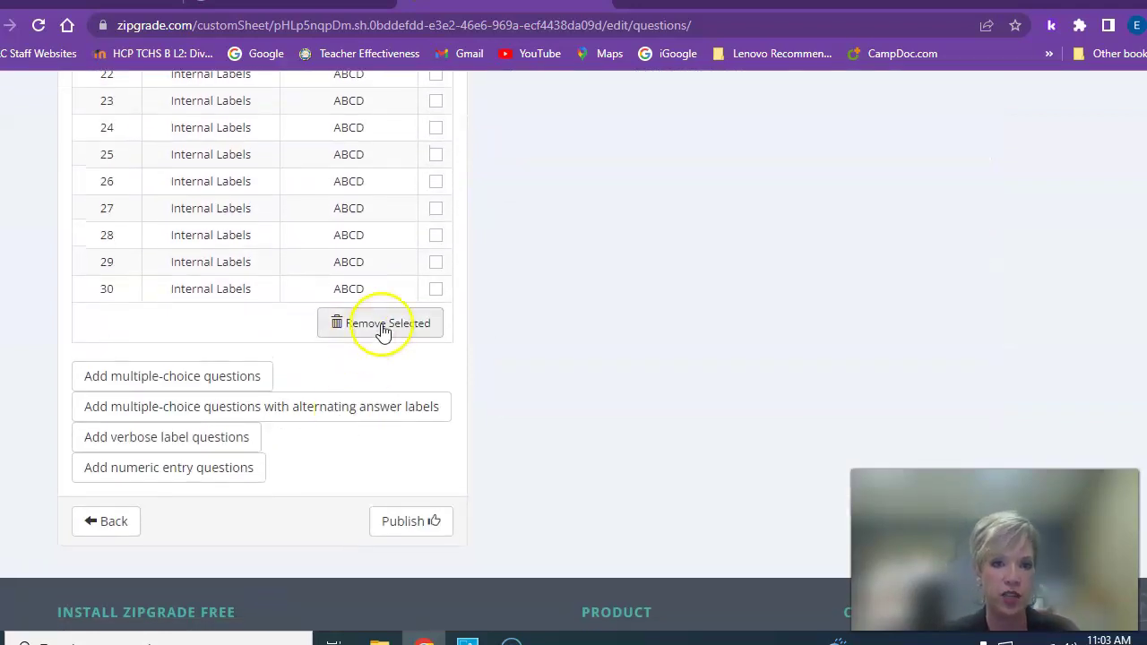
pyautogui.click(228, 376)
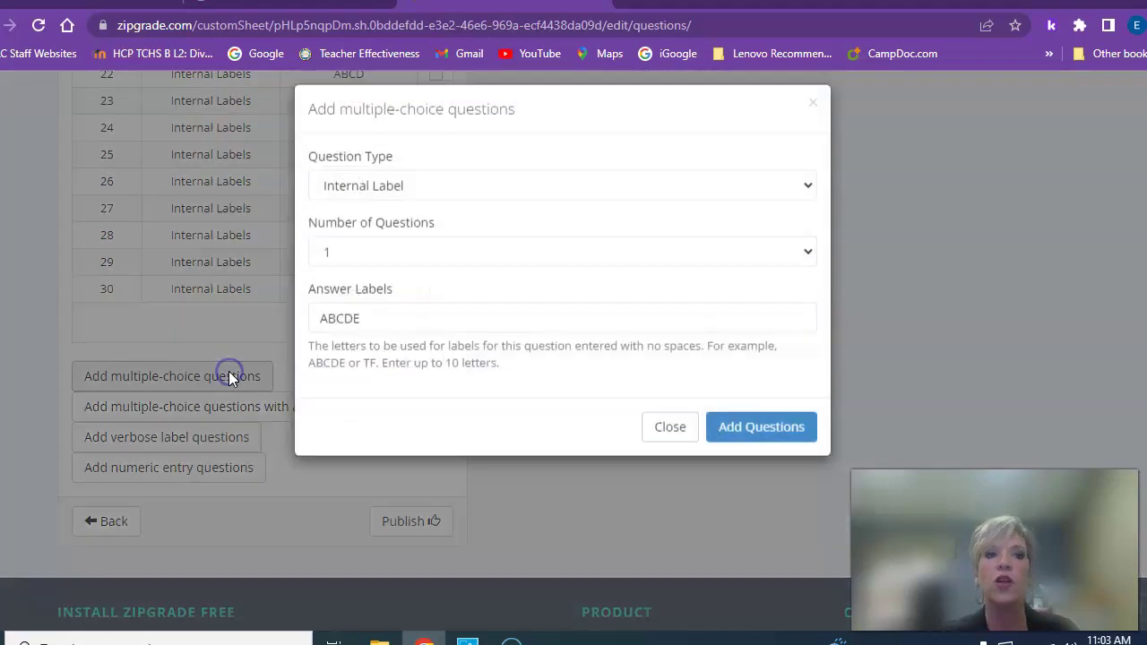
# Add 10 questions with answer labels ABCDEFGHIJ, numbered 31–40
pyautogui.click(394, 269)
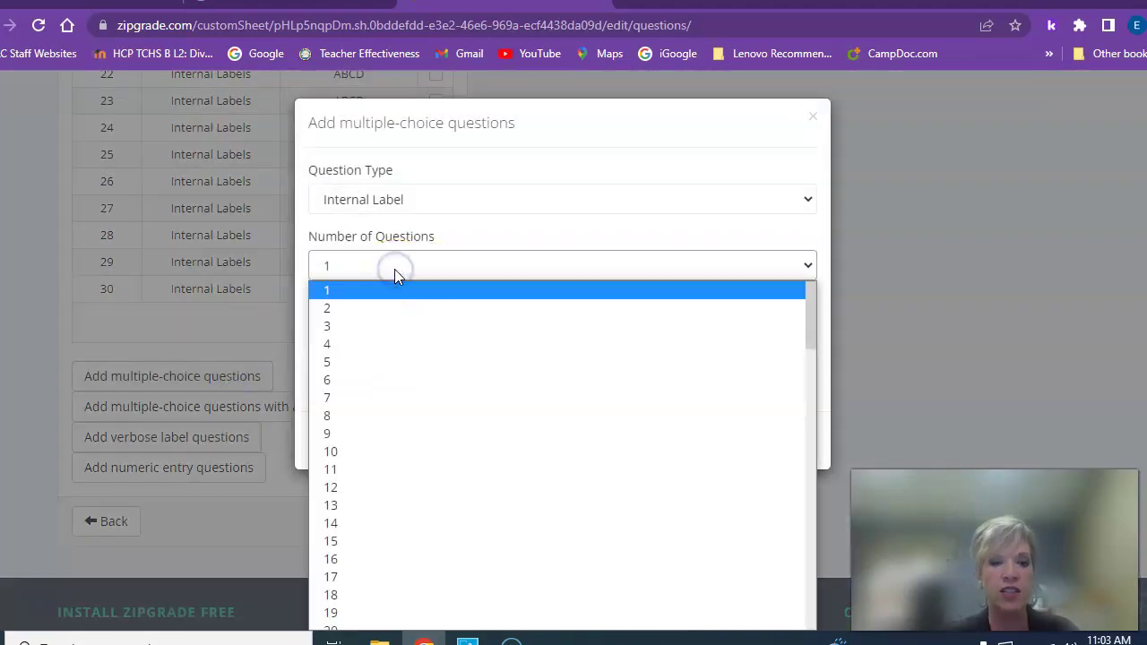
pyautogui.click(360, 454)
pyautogui.click(377, 335)
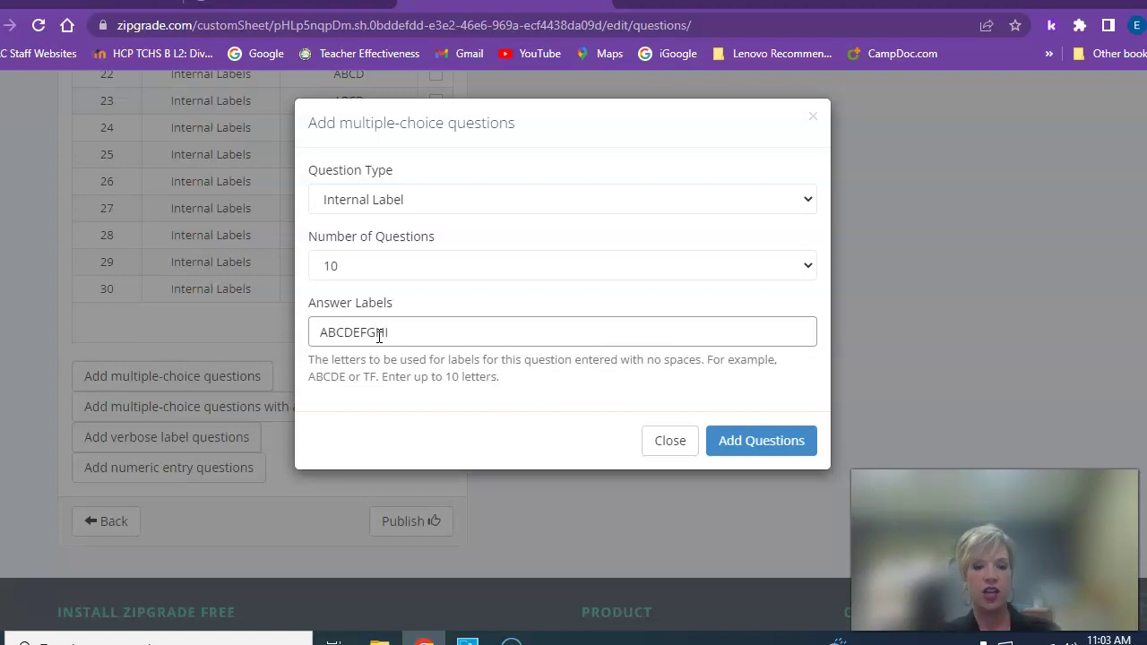
pyautogui.click(322, 336)
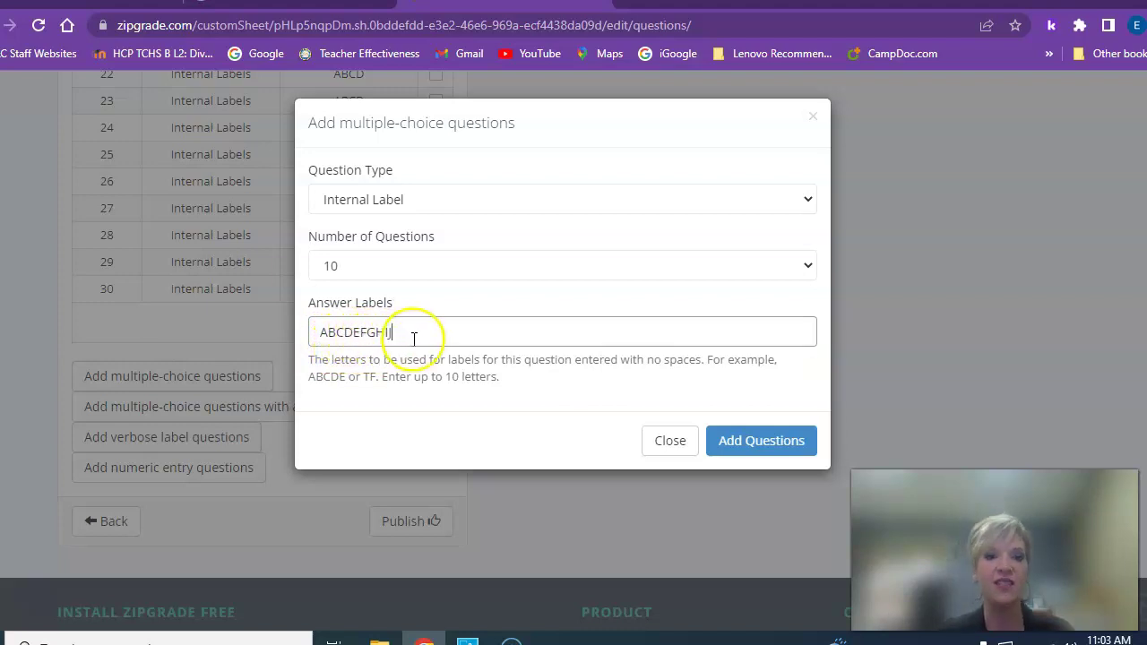
pyautogui.click(763, 441)
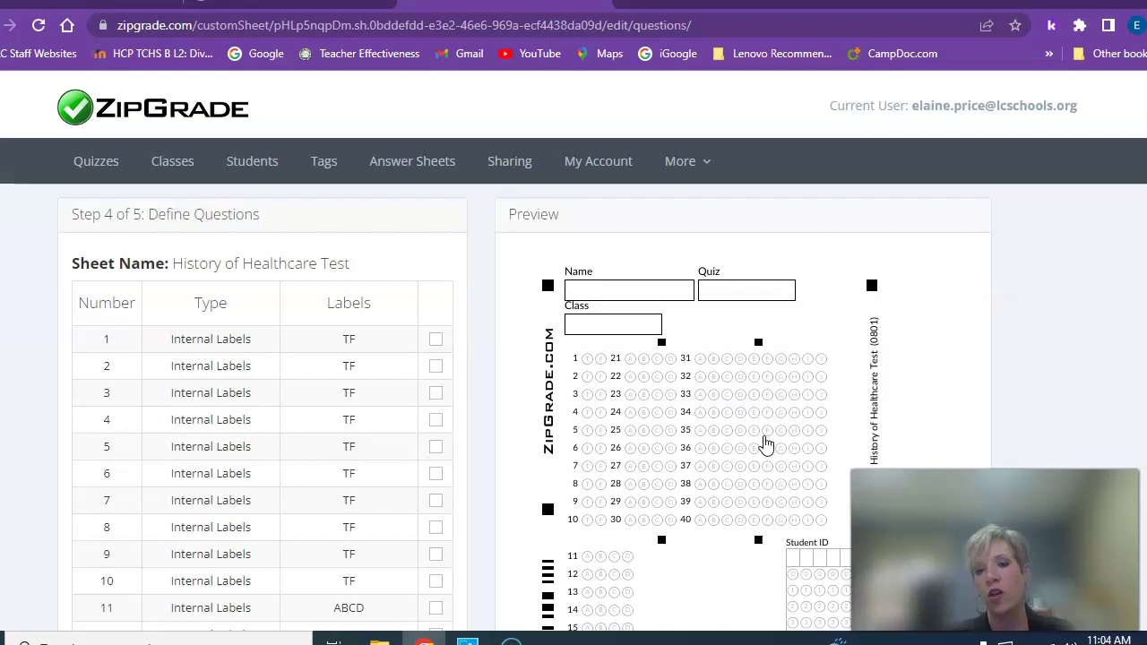
# Request publishing of the 40-question sheet from the bottom of the question list
pyautogui.scroll(-2, 822, 424)
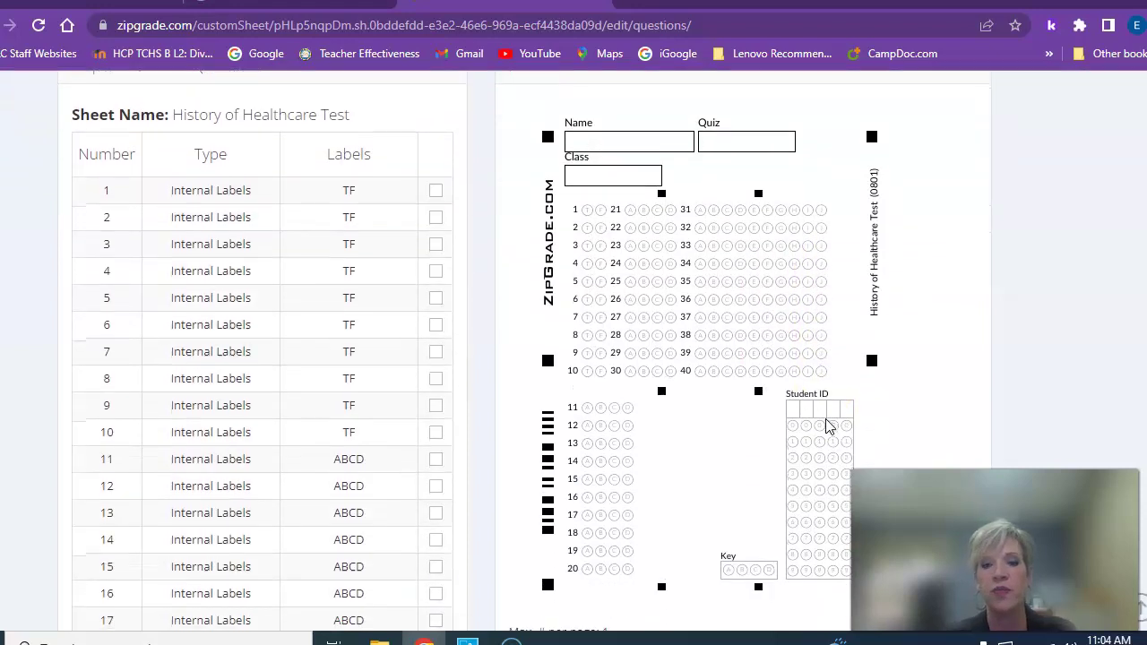
pyautogui.scroll(-1, 824, 422)
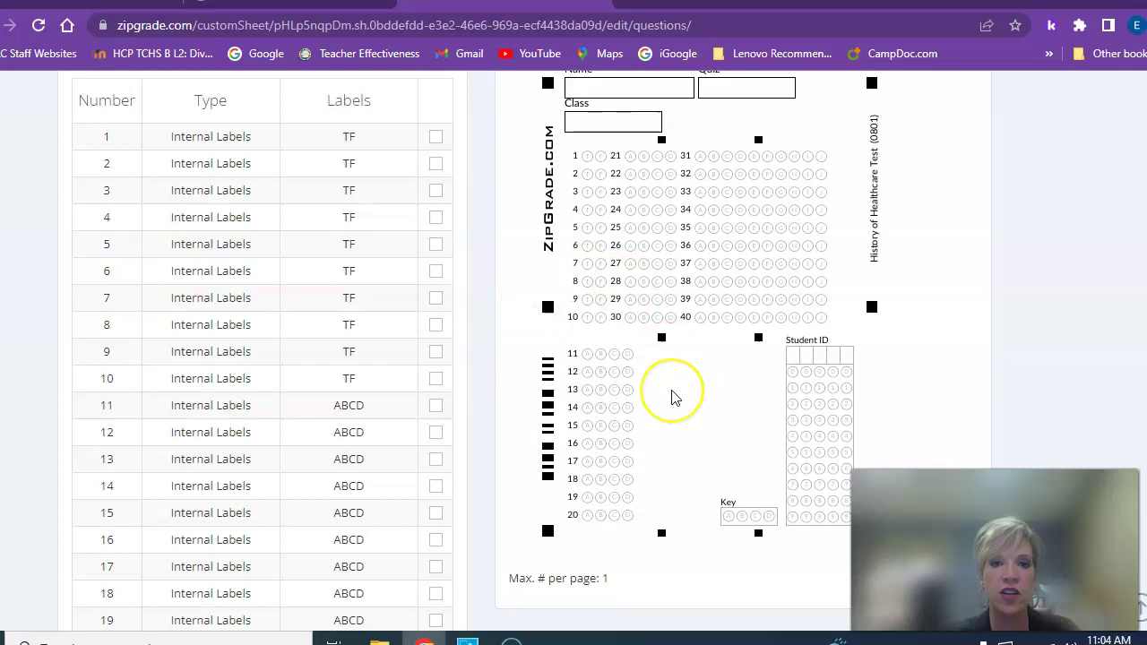
pyautogui.scroll(-4, 674, 397)
pyautogui.scroll(-5, 674, 397)
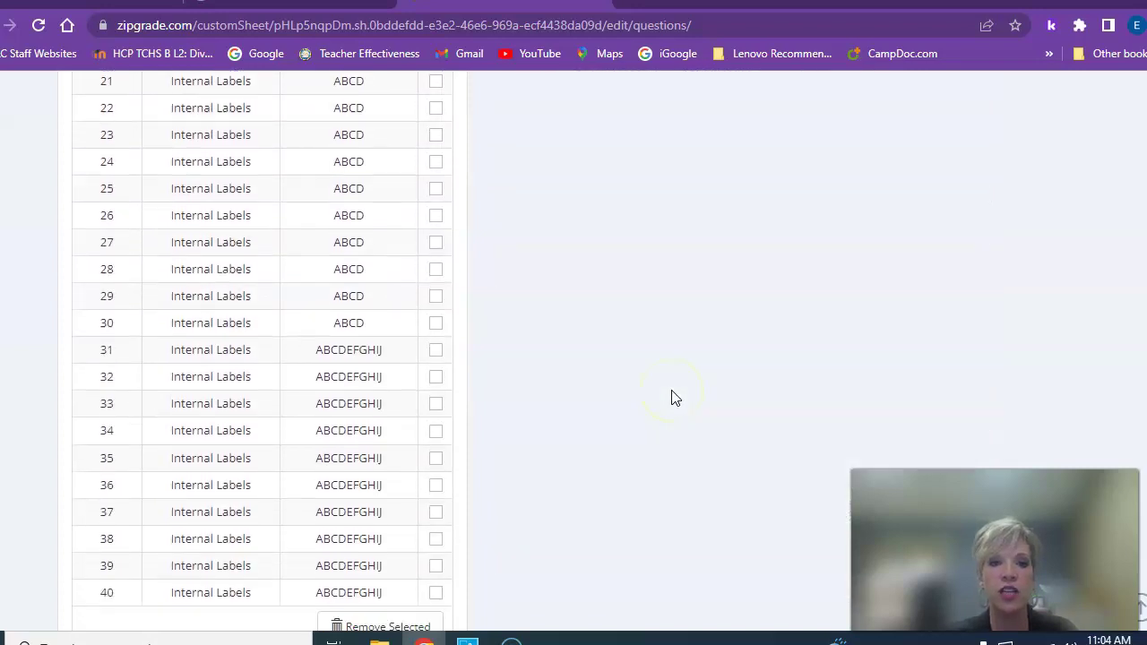
pyautogui.scroll(-2, 674, 397)
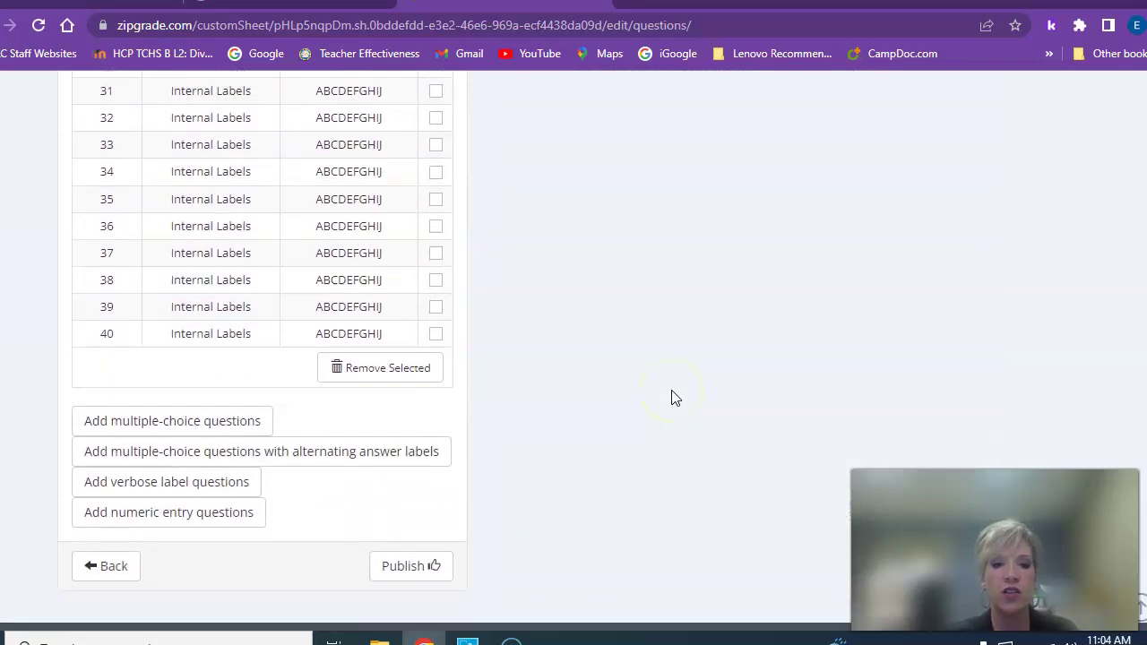
pyautogui.click(402, 448)
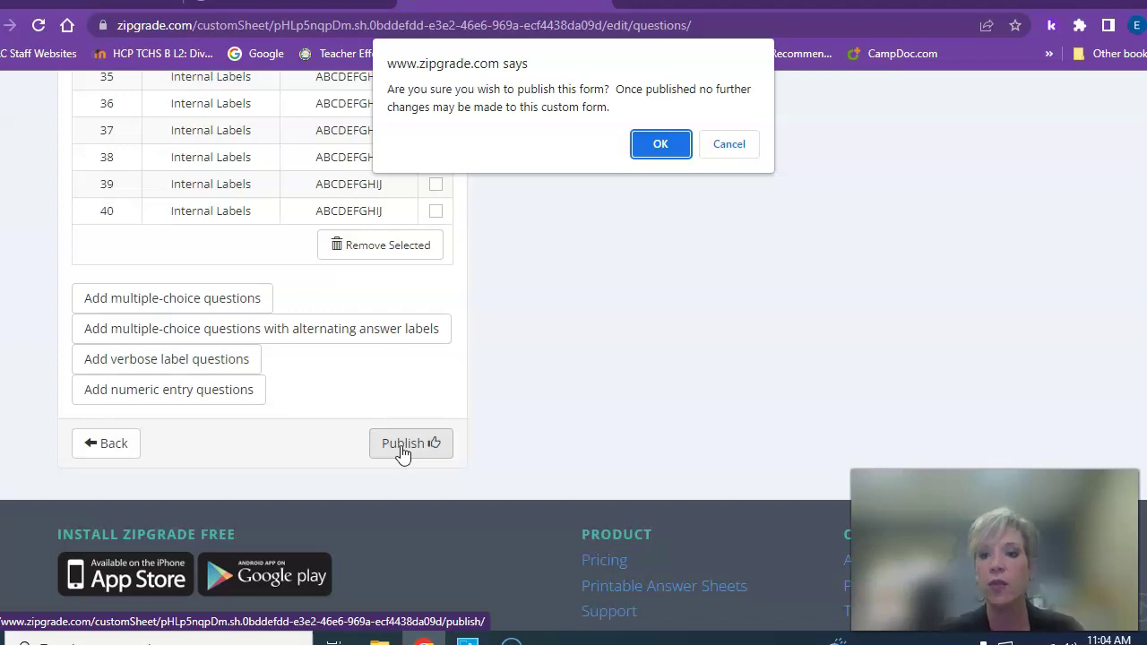
# Confirm publishing, then find History of Healthcare Test (0801) and download 0801x1.pdf
pyautogui.click(668, 143)
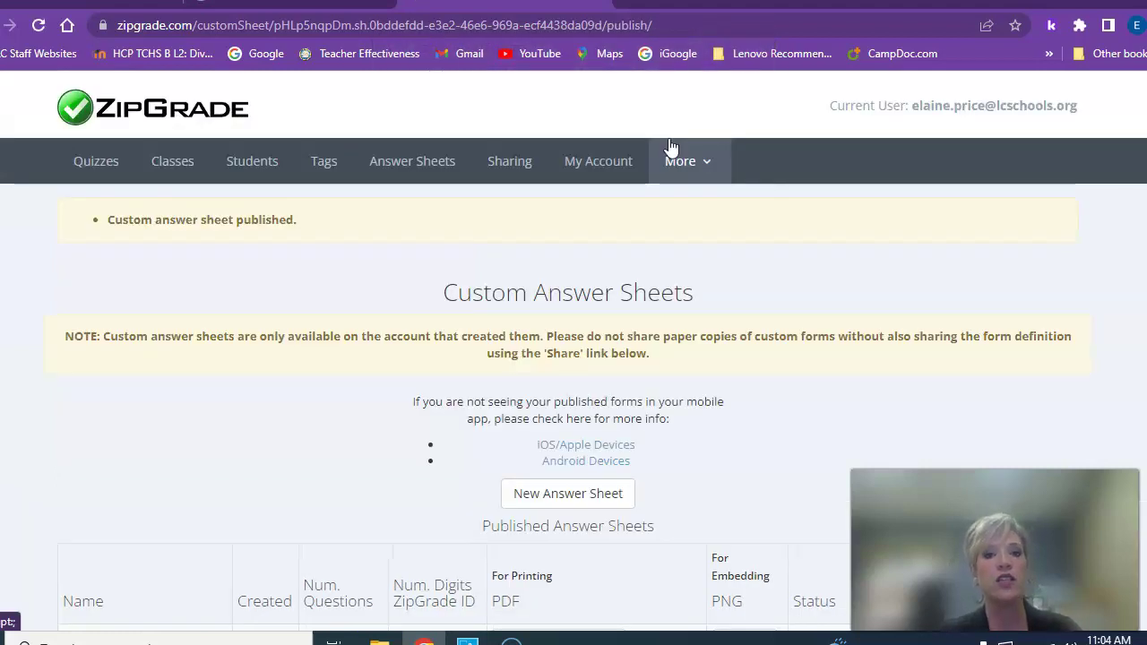
pyautogui.scroll(-1, 583, 397)
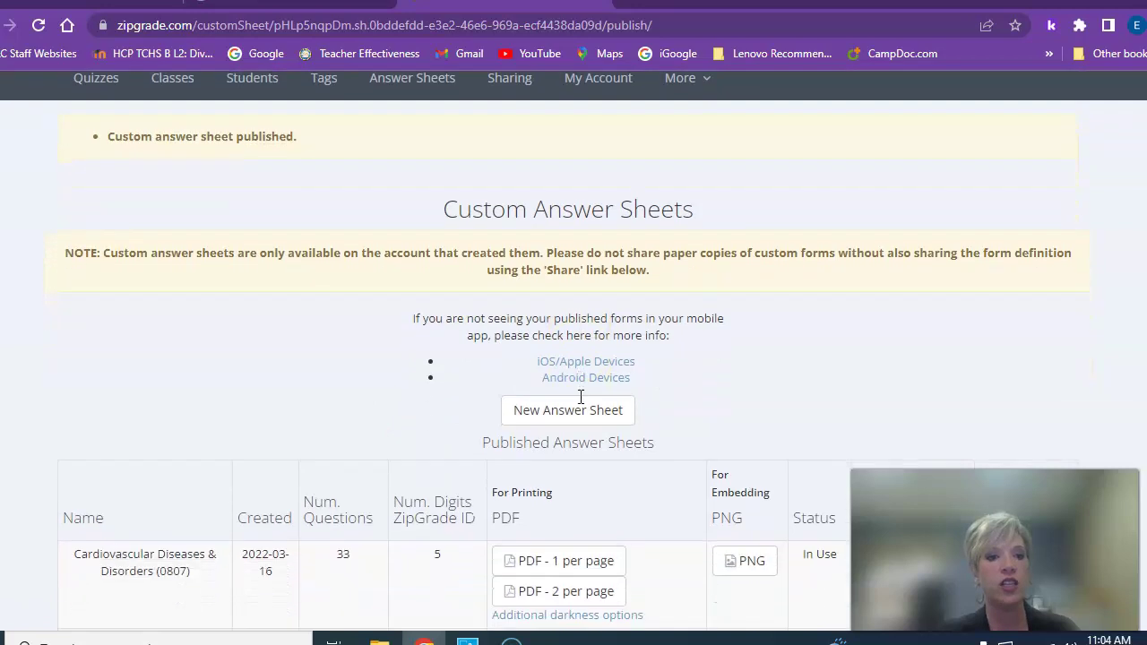
pyautogui.scroll(-1, 581, 396)
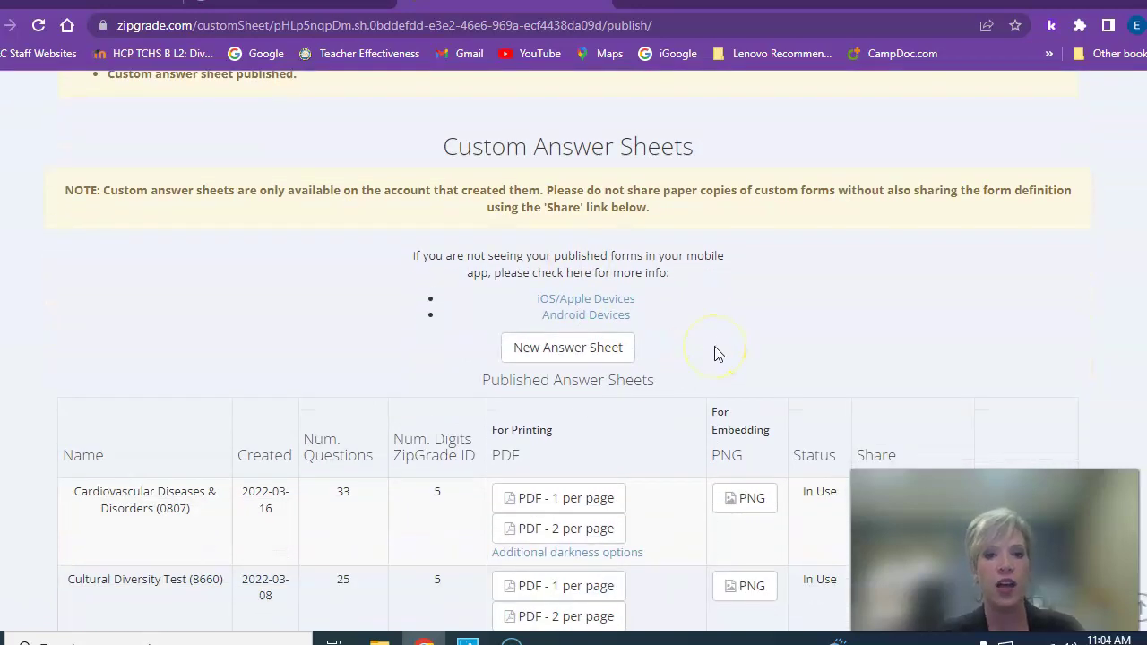
pyautogui.scroll(2, 717, 354)
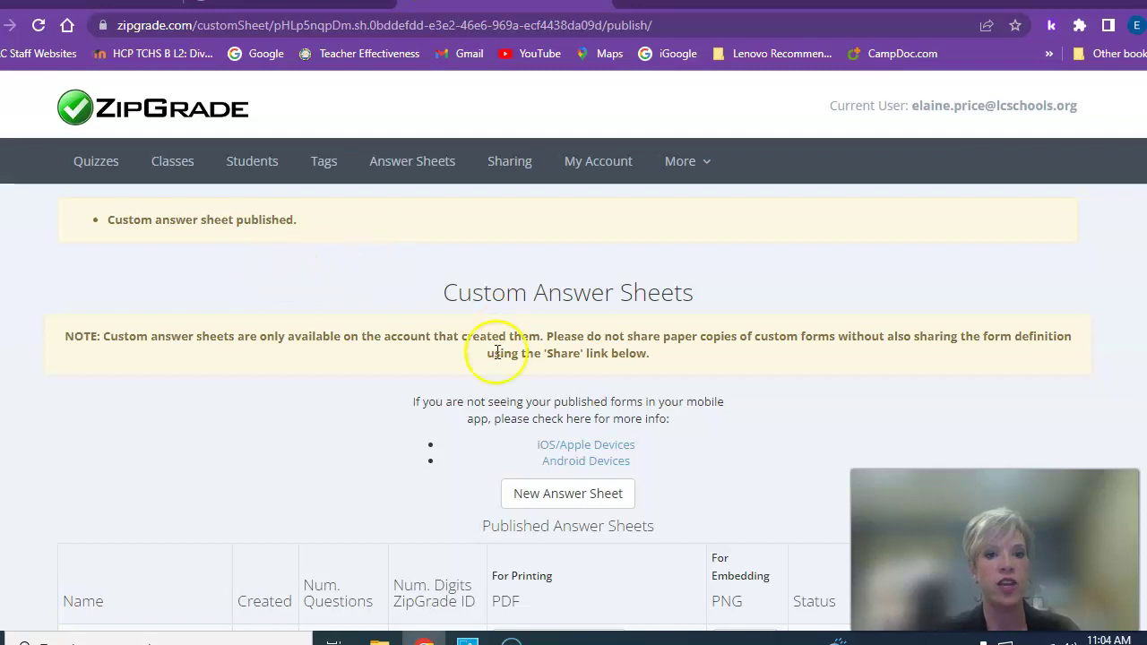
pyautogui.scroll(-2, 496, 351)
pyautogui.scroll(-5, 495, 351)
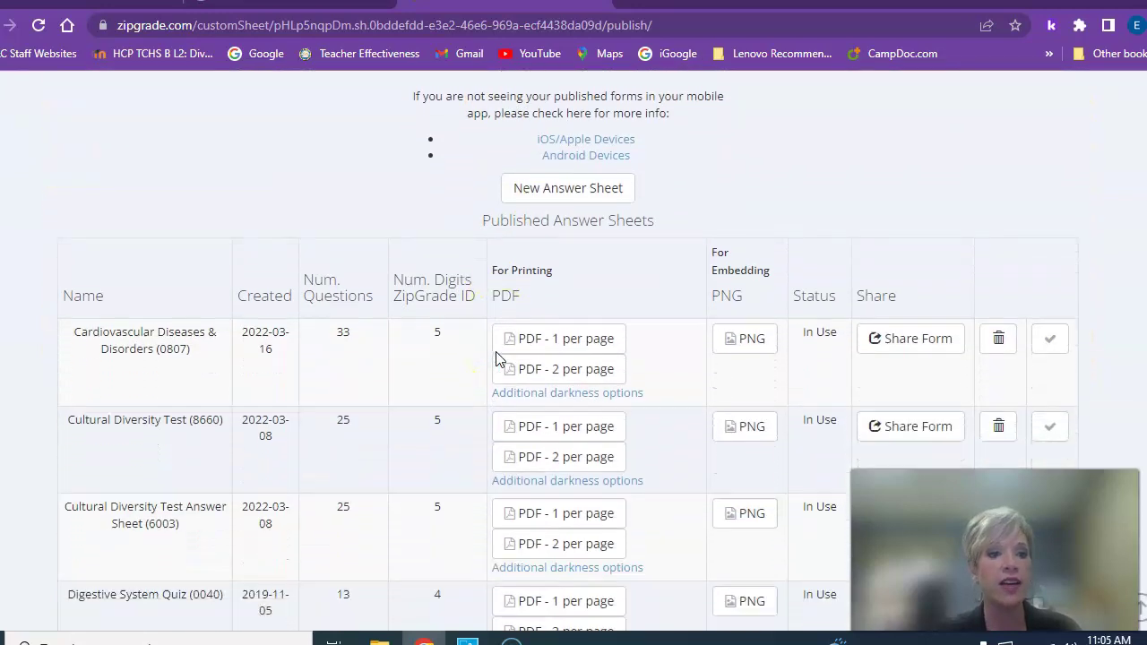
pyautogui.scroll(-5, 496, 352)
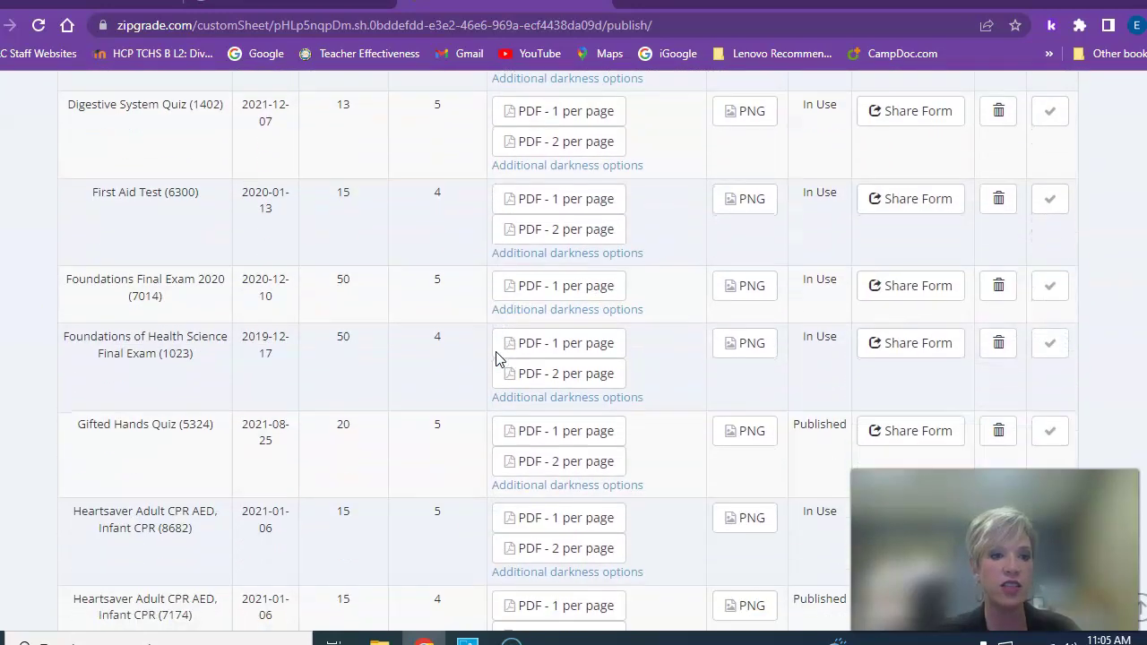
pyautogui.scroll(-3, 495, 351)
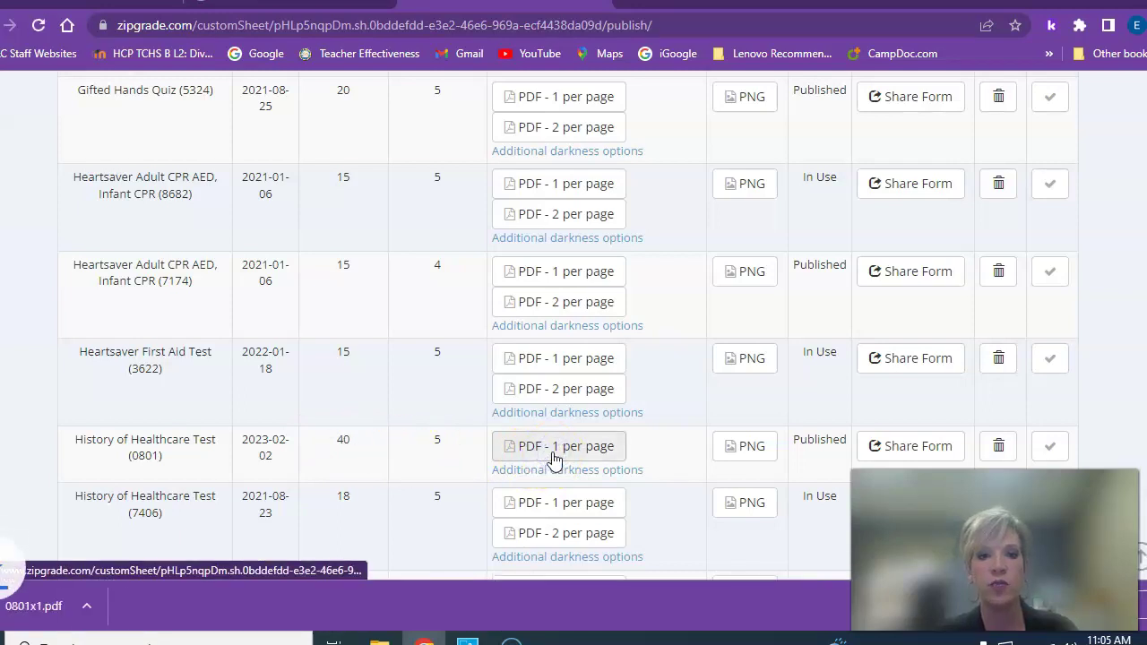
# Look over 0801x1.pdf in the Chrome PDF viewer, then go back to ZipGrade's Custom Answer Sheets
pyautogui.click(122, 613)
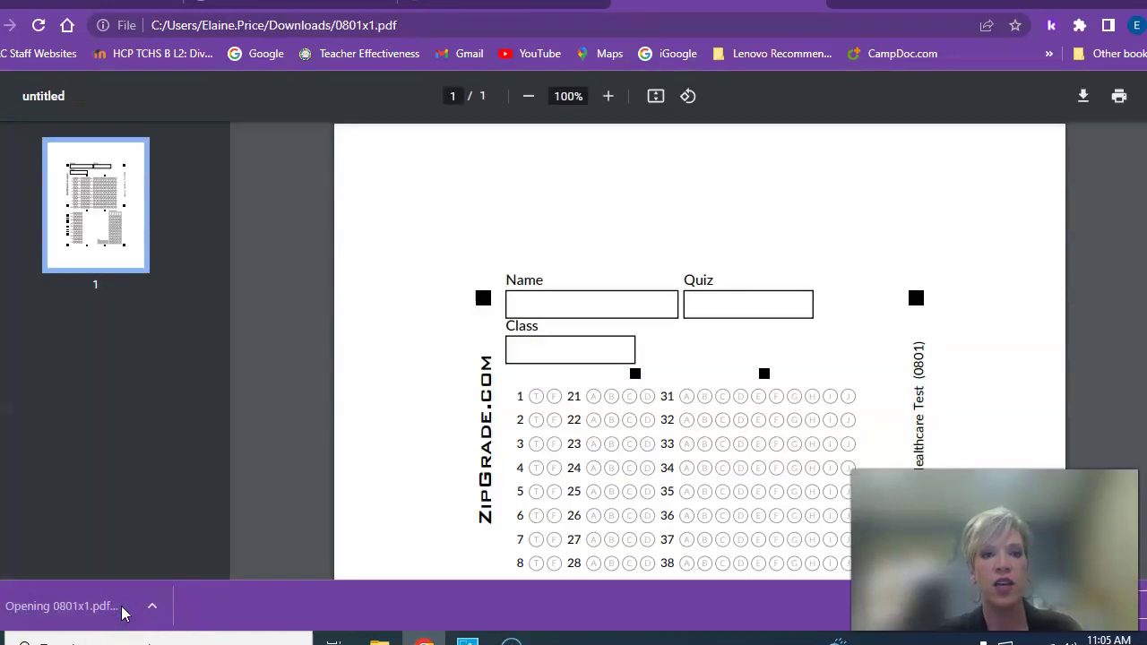
pyautogui.scroll(-1, 744, 390)
pyautogui.scroll(-3, 745, 392)
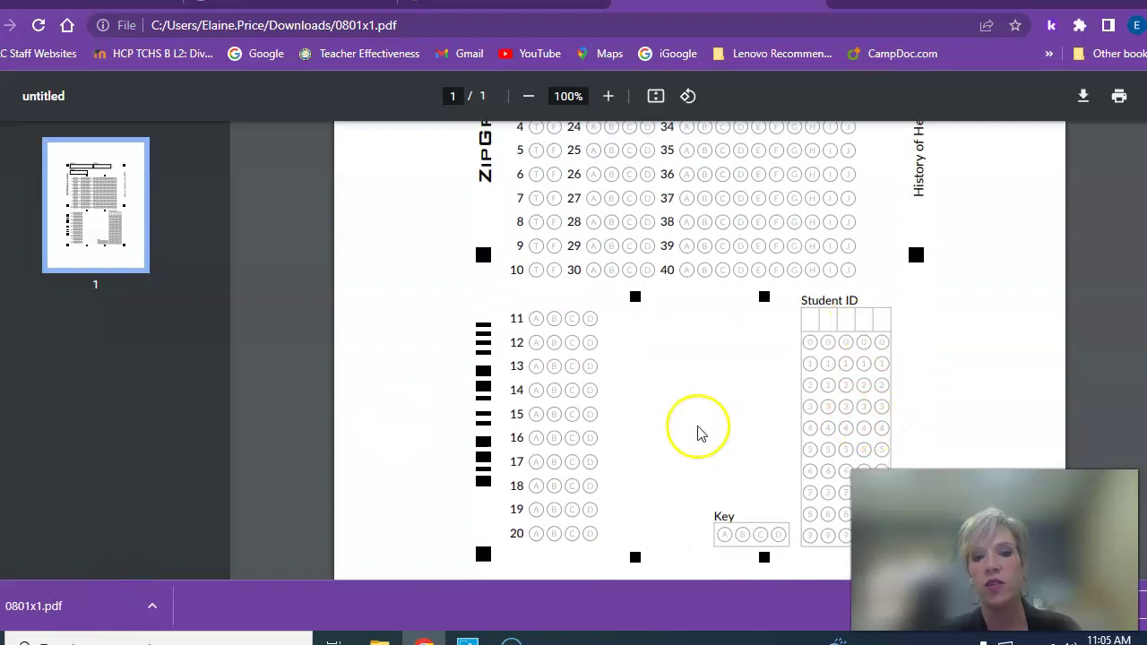
pyautogui.scroll(-2, 699, 434)
pyautogui.scroll(6, 701, 434)
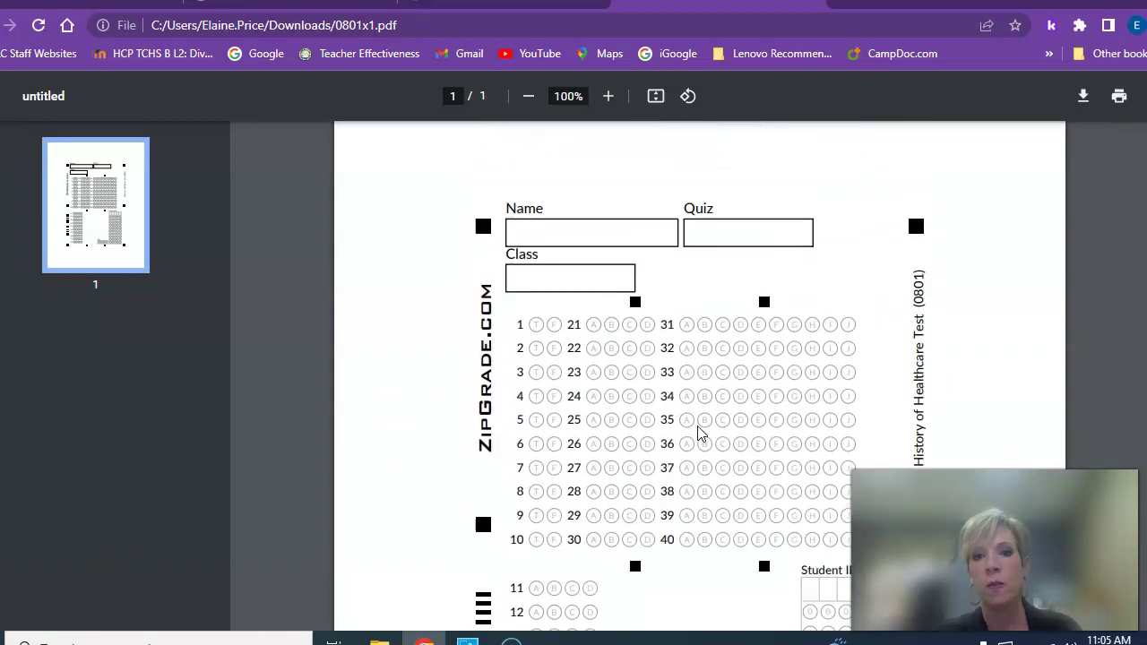
pyautogui.scroll(-3, 701, 434)
pyautogui.scroll(1, 701, 433)
pyautogui.scroll(1, 701, 434)
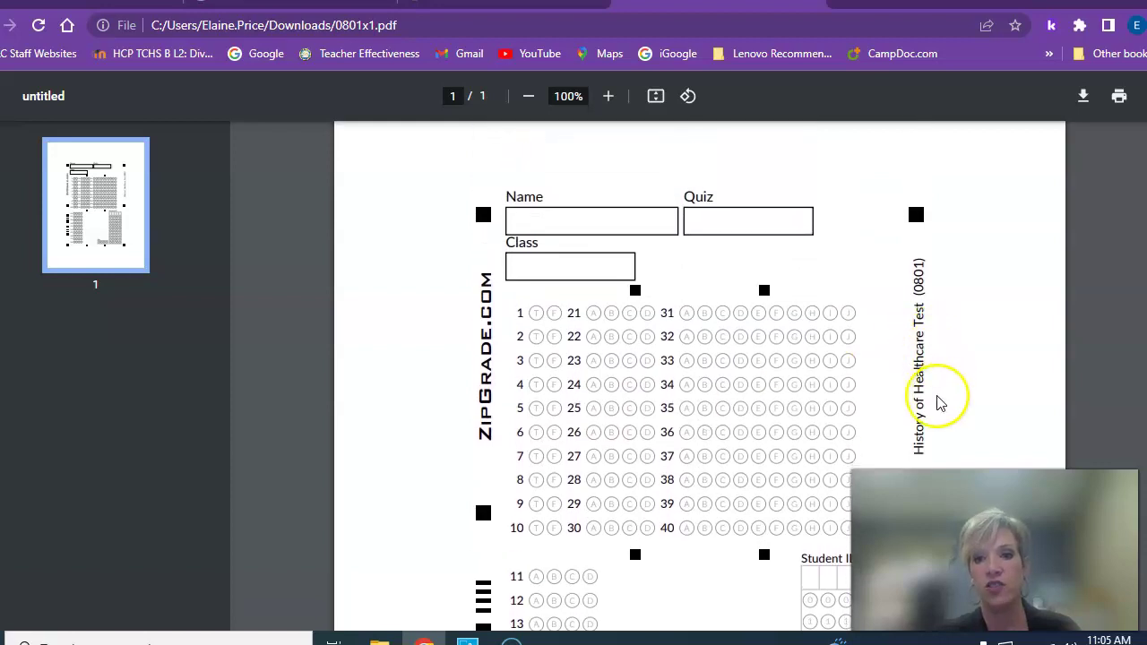
pyautogui.scroll(-1, 795, 361)
pyautogui.scroll(-4, 795, 360)
pyautogui.scroll(3, 795, 362)
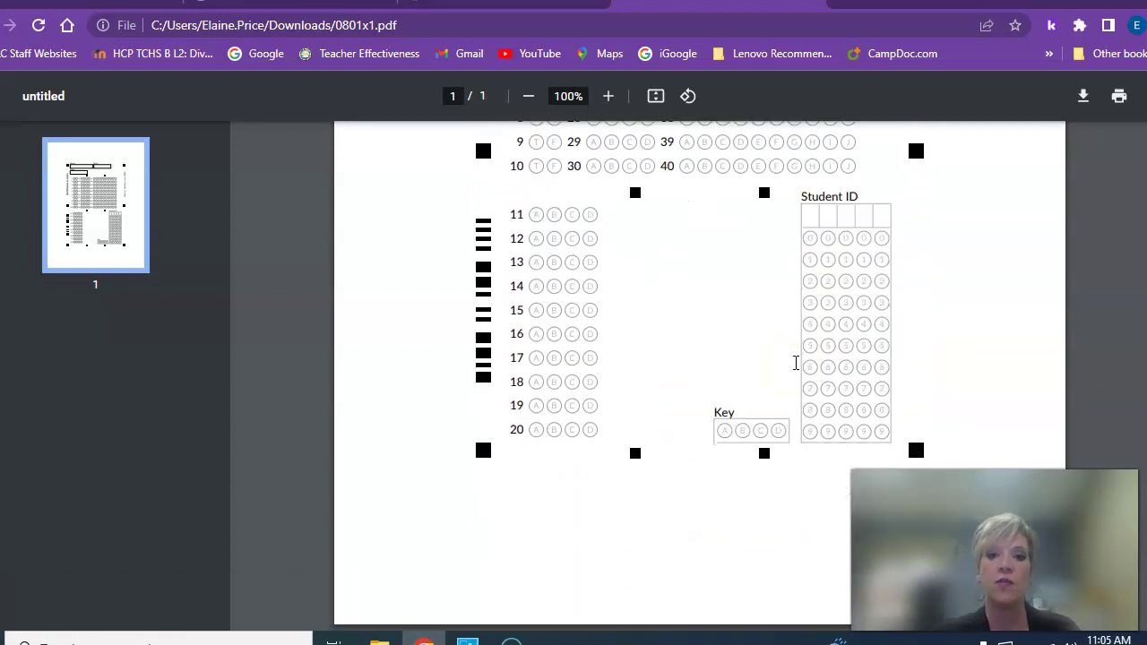
pyautogui.scroll(2, 795, 362)
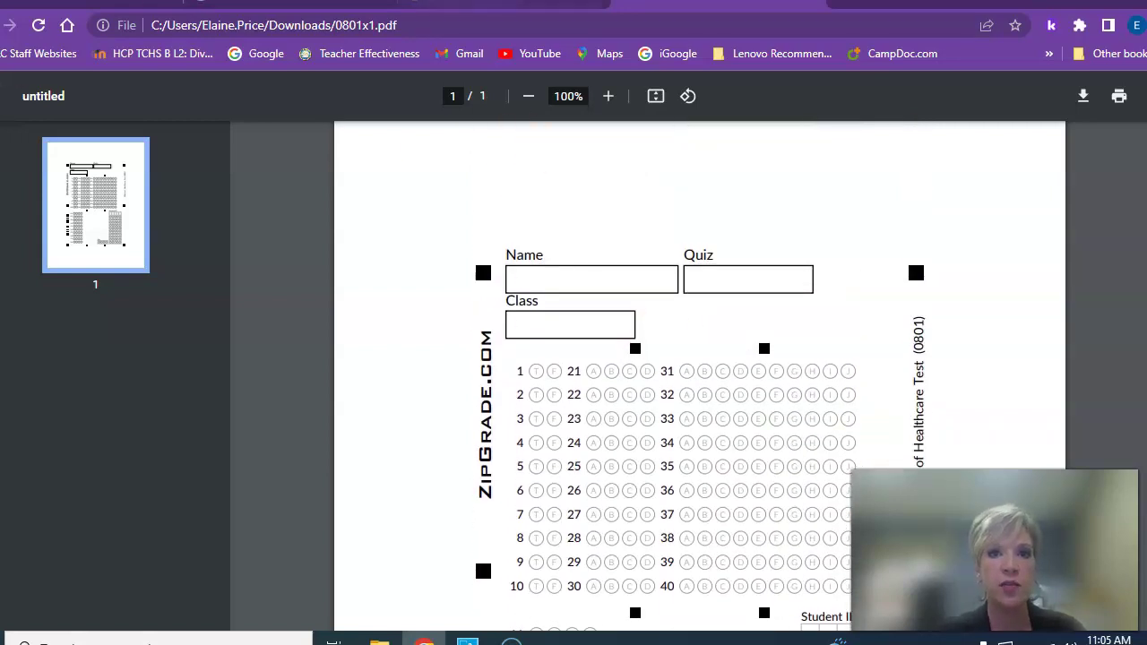
pyautogui.click(502, 5)
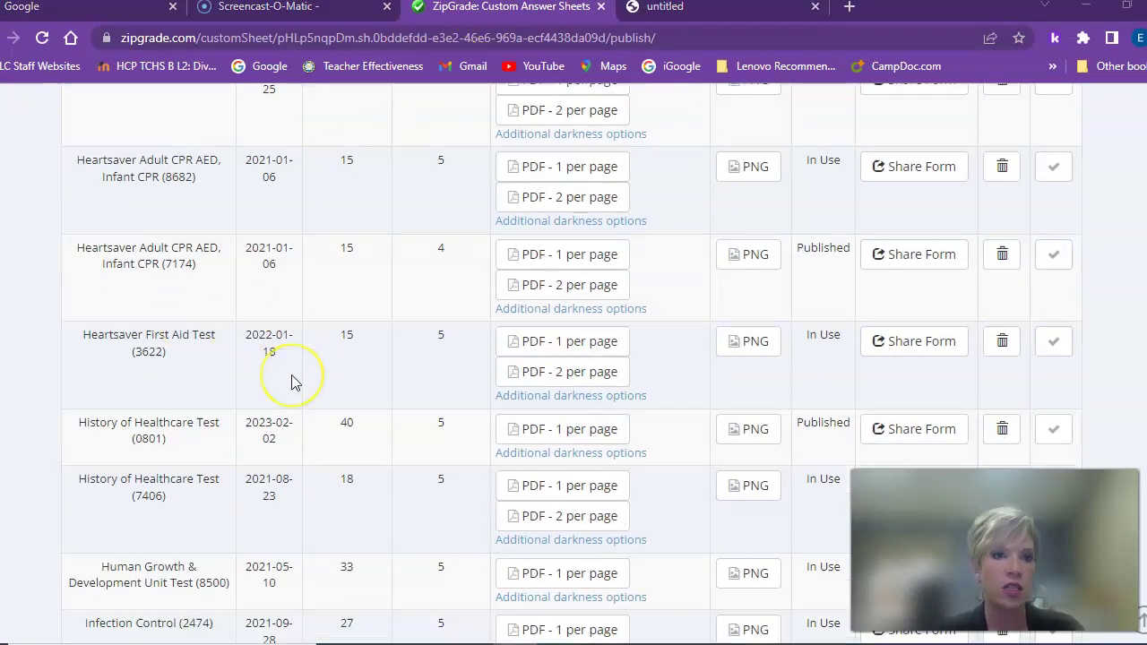
pyautogui.scroll(10, 289, 385)
# On the All Classes page, open the Answer Sheet Packets for the Test class
pyautogui.click(184, 176)
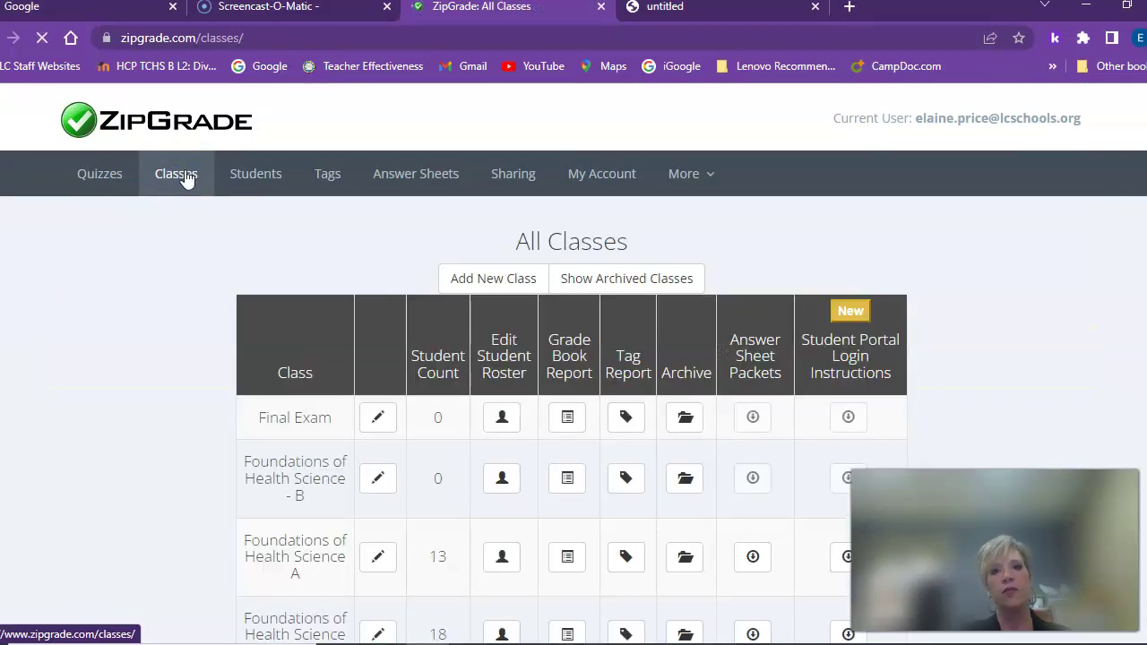
pyautogui.scroll(-5, 734, 414)
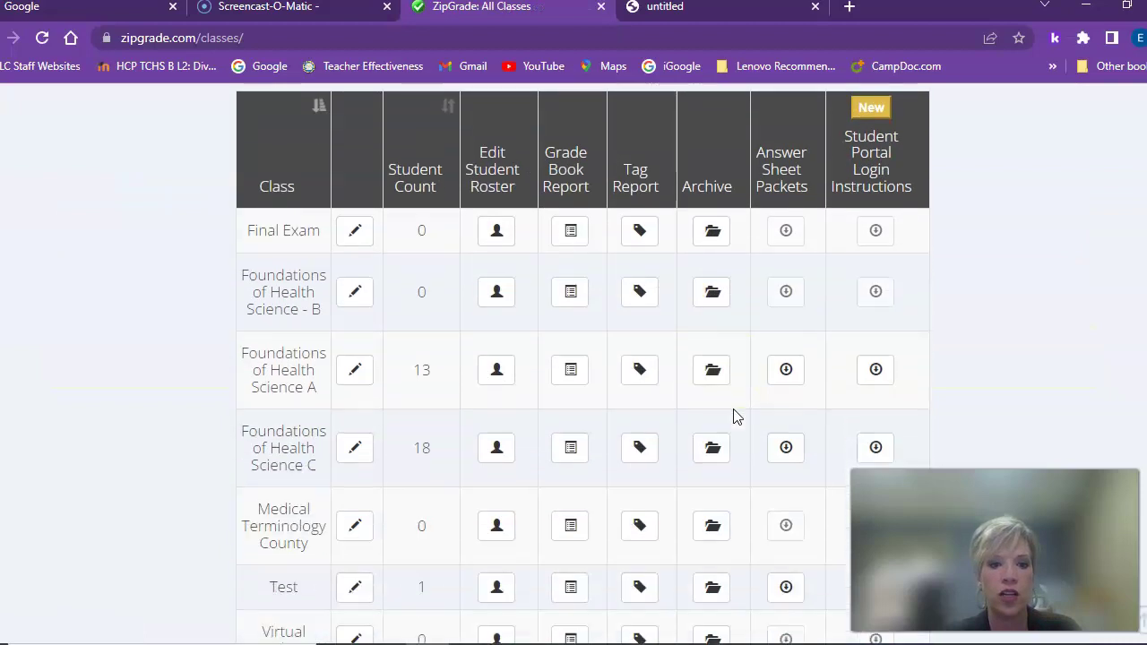
pyautogui.scroll(5, 735, 415)
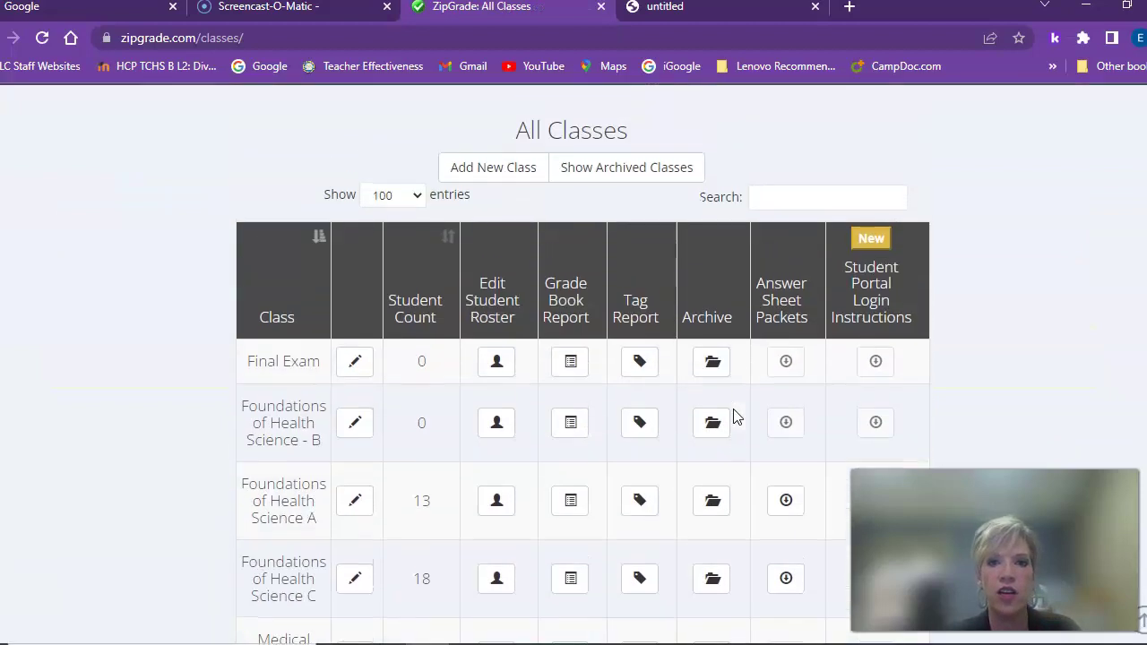
pyautogui.scroll(-3, 807, 381)
pyautogui.scroll(-2, 807, 381)
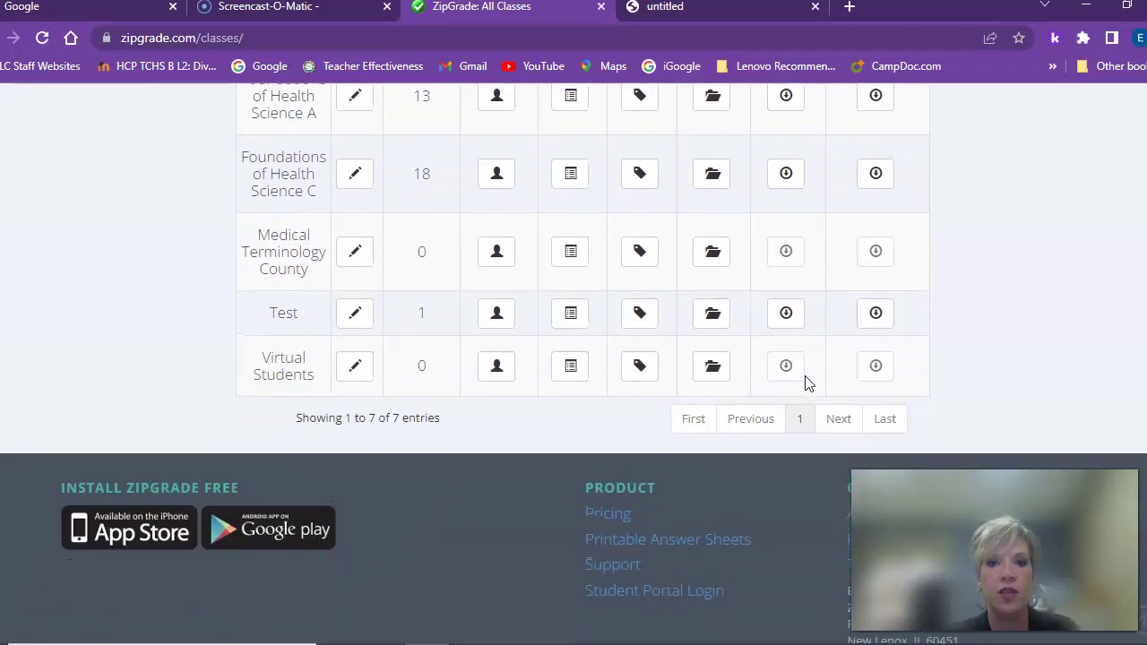
pyautogui.click(787, 324)
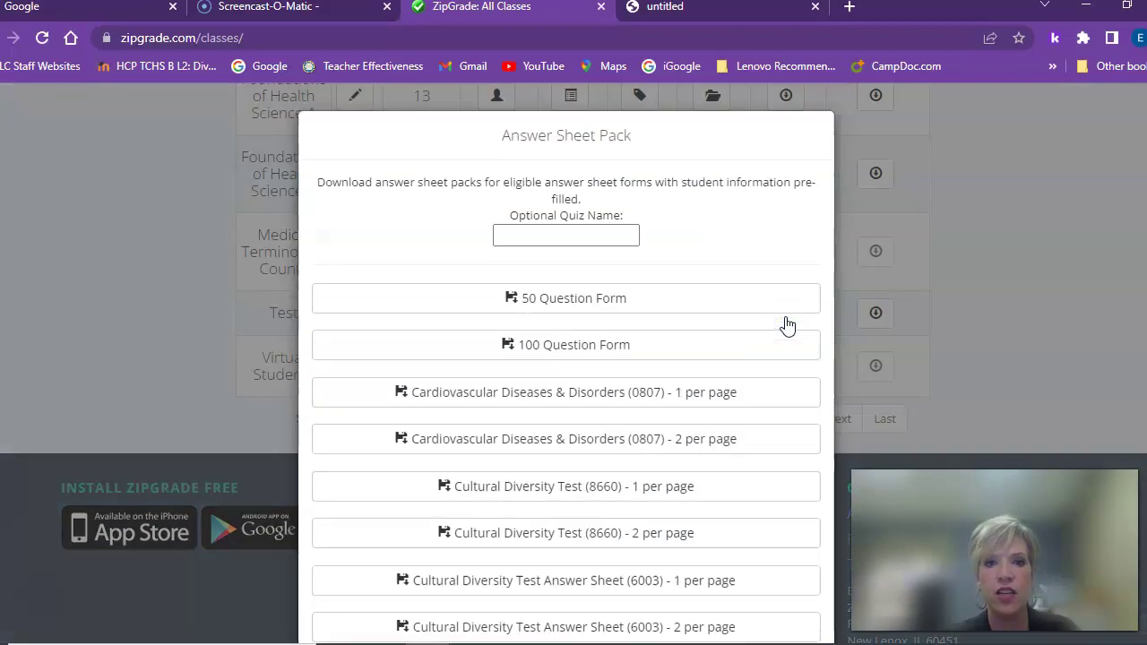
# Download a 1-per-page History of Healthcare Test (7406) sheet pack and open the PDF
pyautogui.click(671, 359)
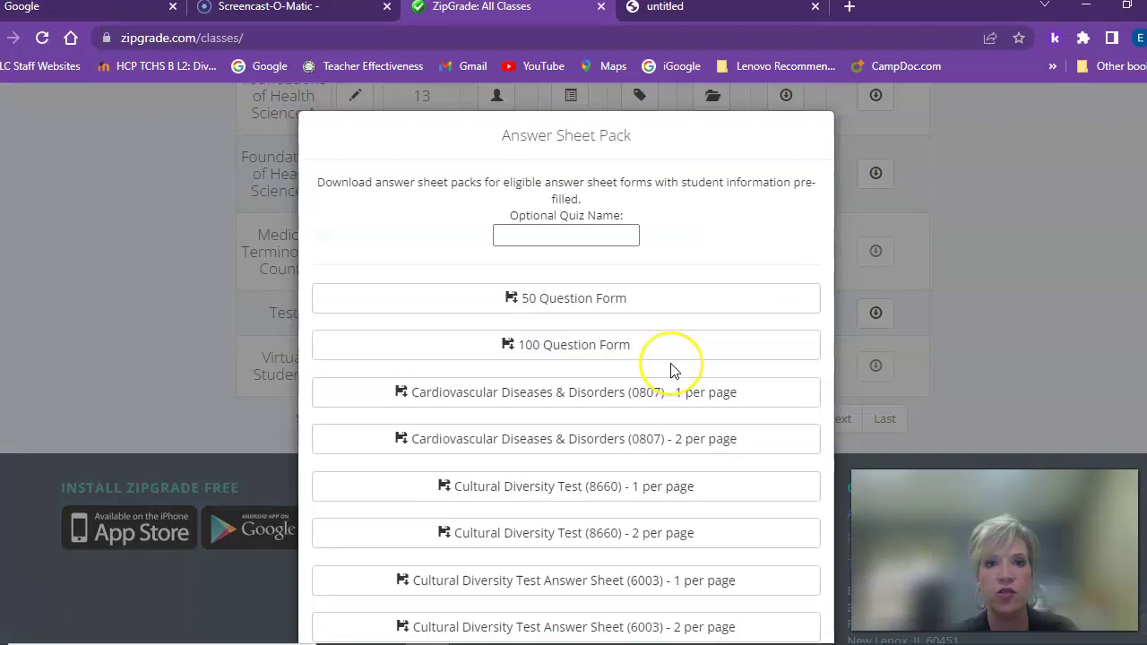
pyautogui.click(659, 441)
pyautogui.scroll(-3, 641, 448)
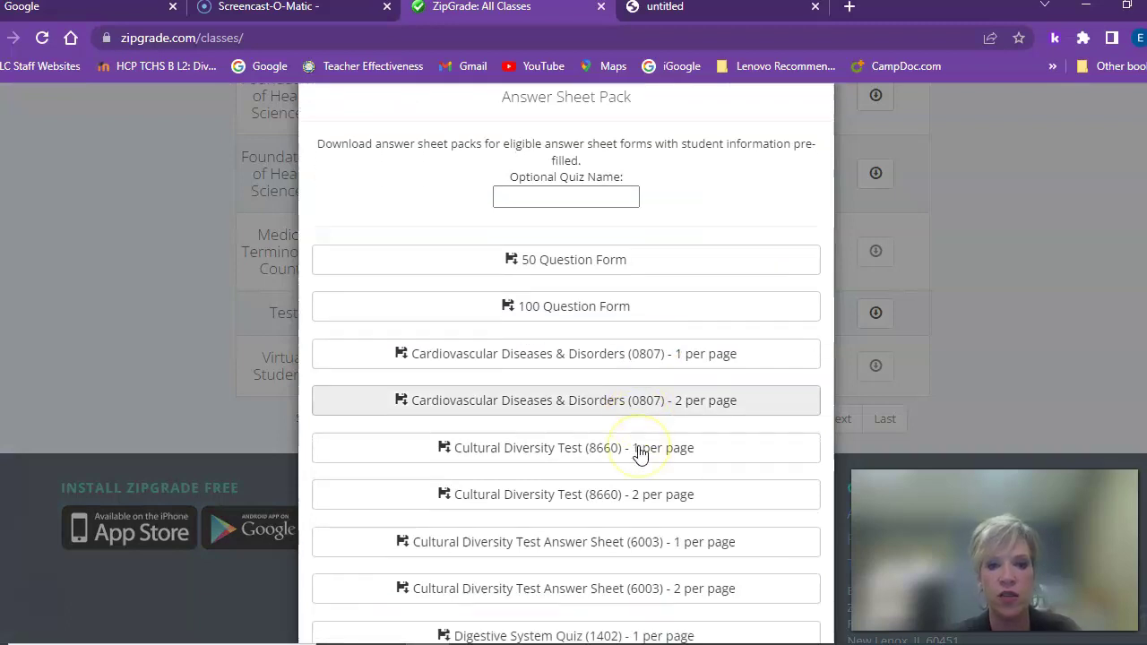
pyautogui.scroll(-1, 641, 454)
pyautogui.click(641, 450)
pyautogui.scroll(-2, 642, 454)
pyautogui.scroll(-3, 641, 454)
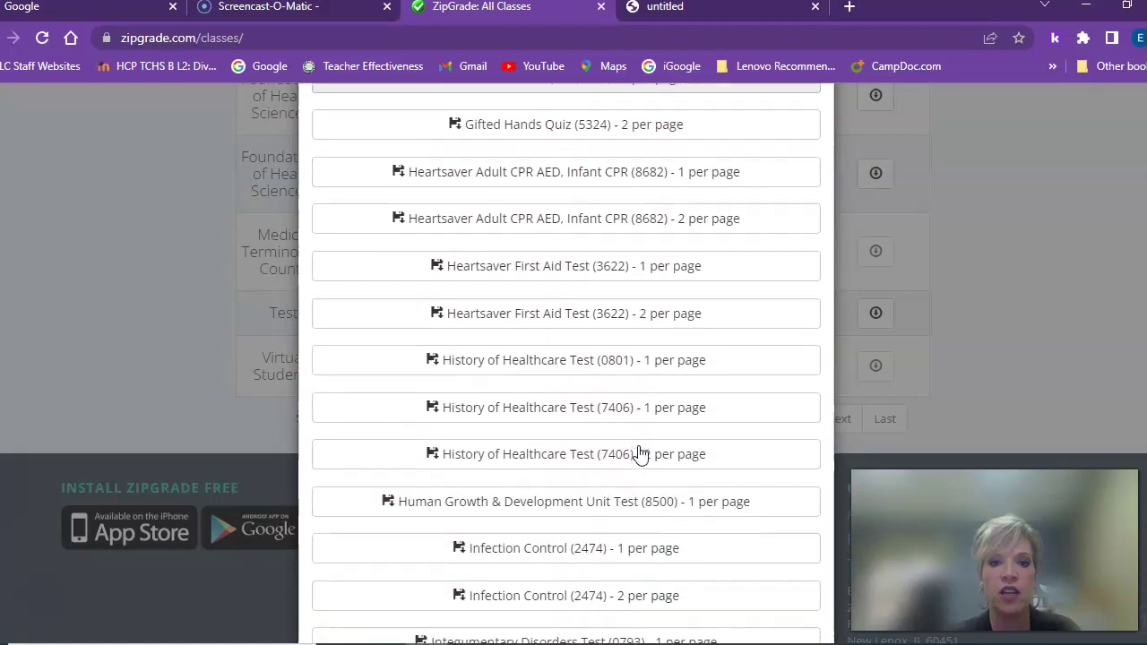
pyautogui.scroll(-1, 641, 454)
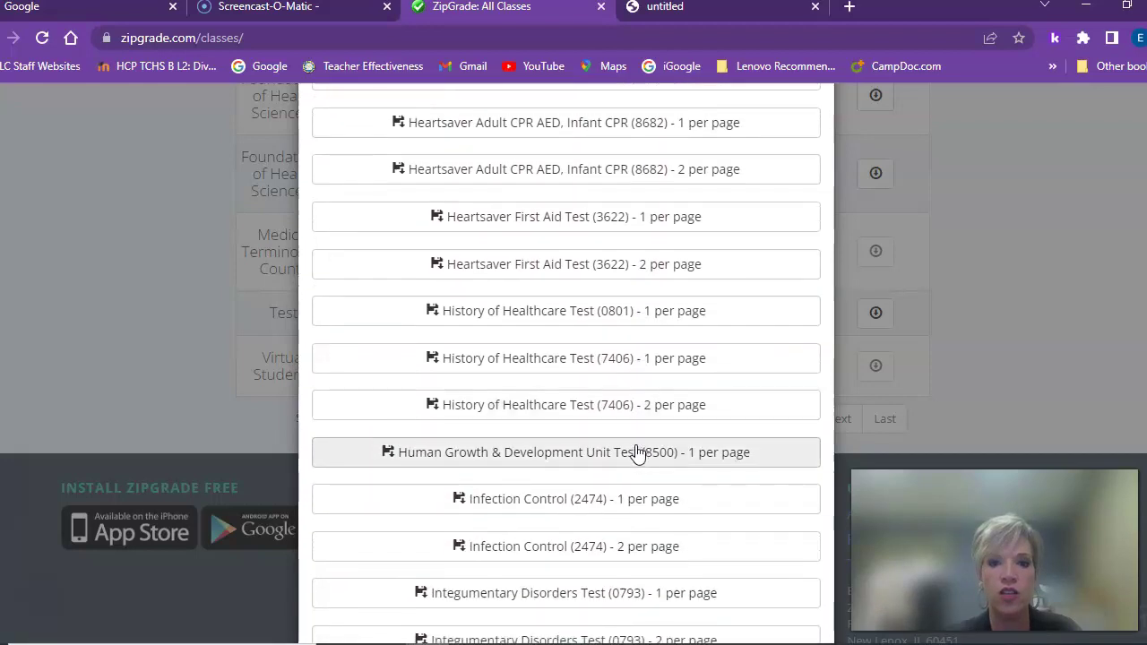
pyautogui.click(597, 313)
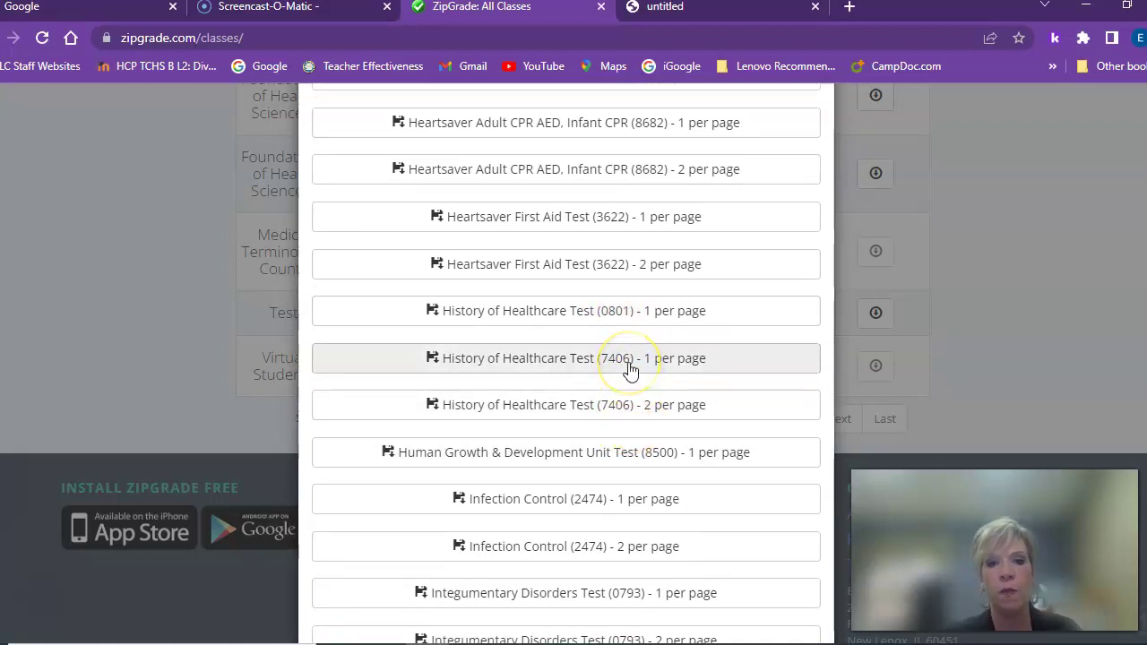
pyautogui.click(617, 322)
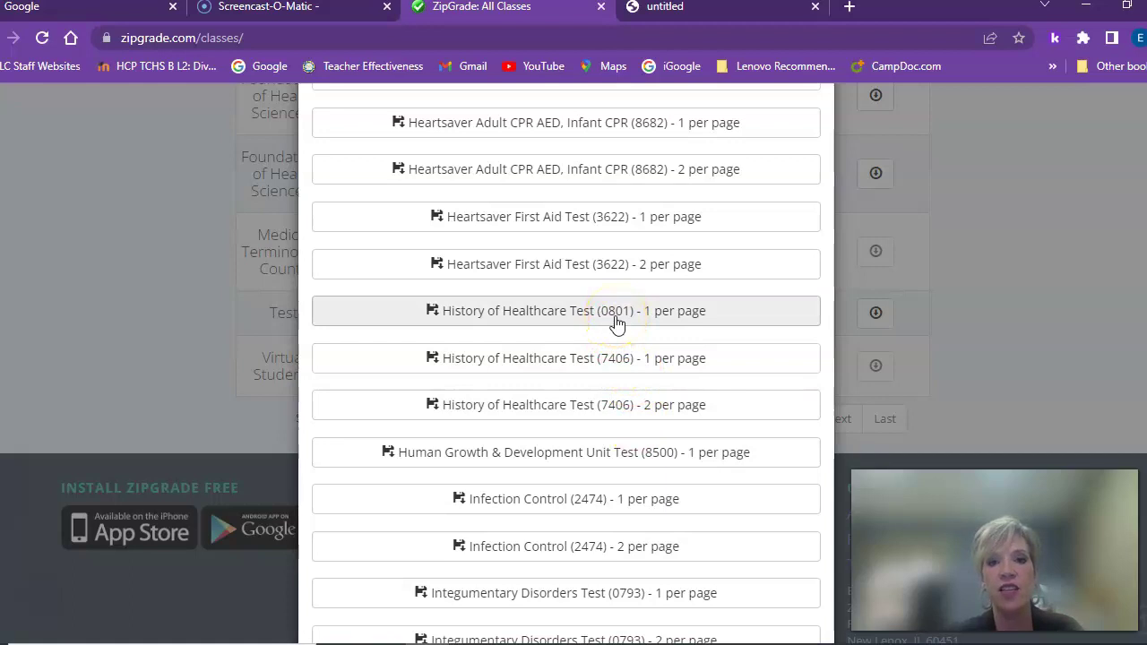
pyautogui.click(613, 323)
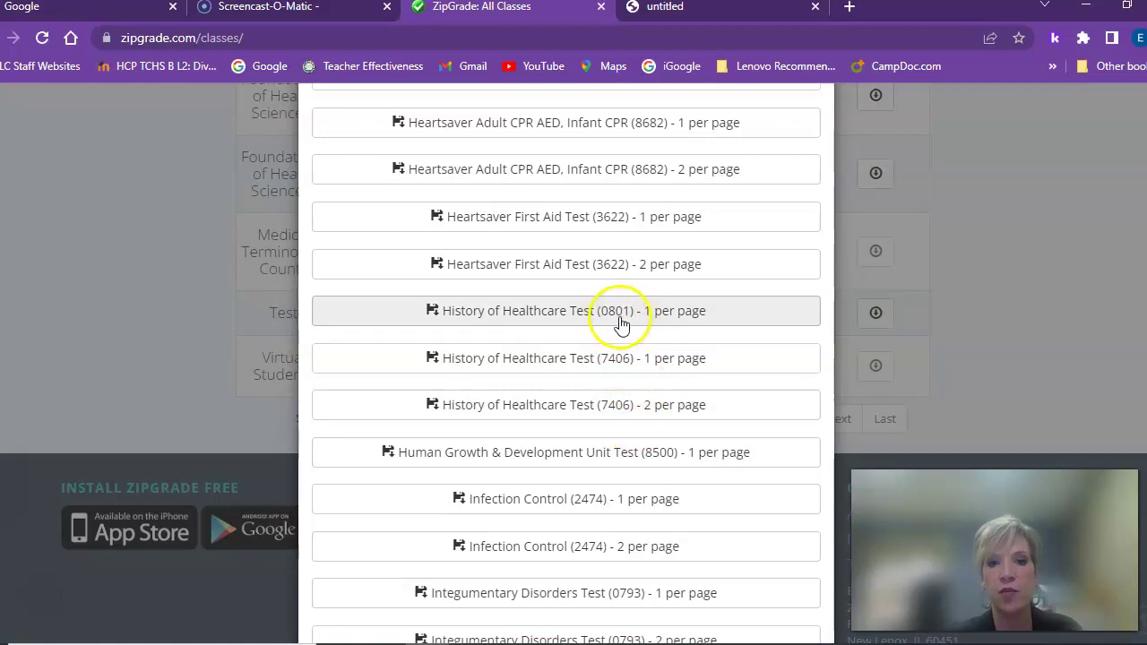
pyautogui.click(602, 363)
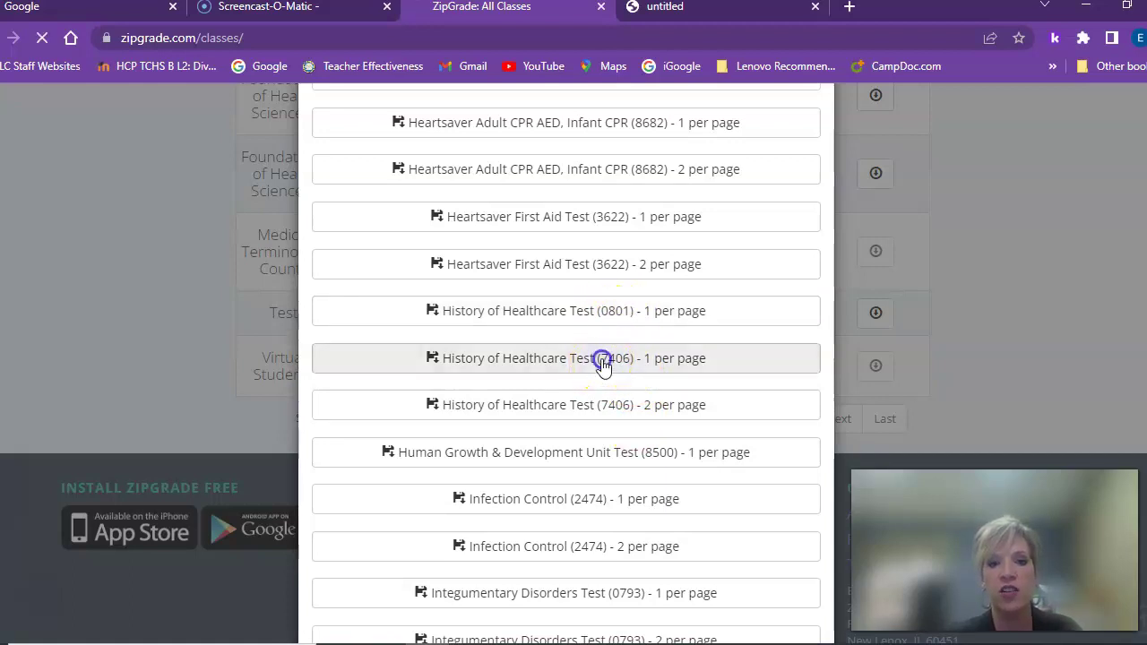
pyautogui.click(103, 628)
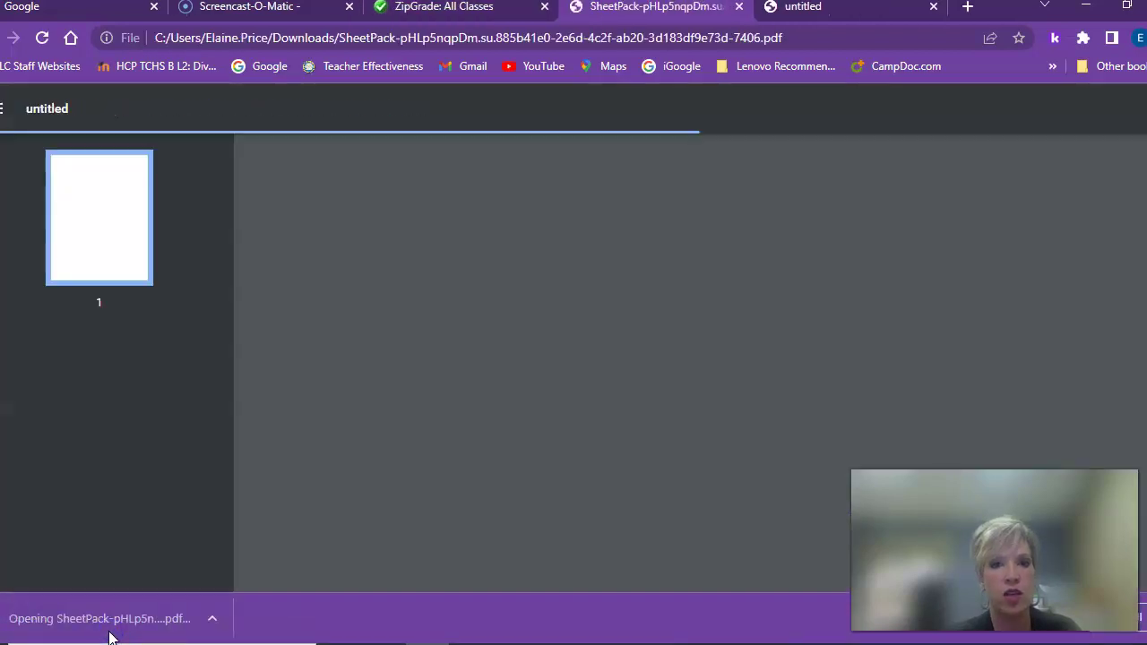
# Close the SheetPack PDF tab, returning to ZipGrade's sheet pack choices for the Test class
pyautogui.click(556, 410)
pyautogui.click(679, 412)
pyautogui.scroll(-4, 679, 412)
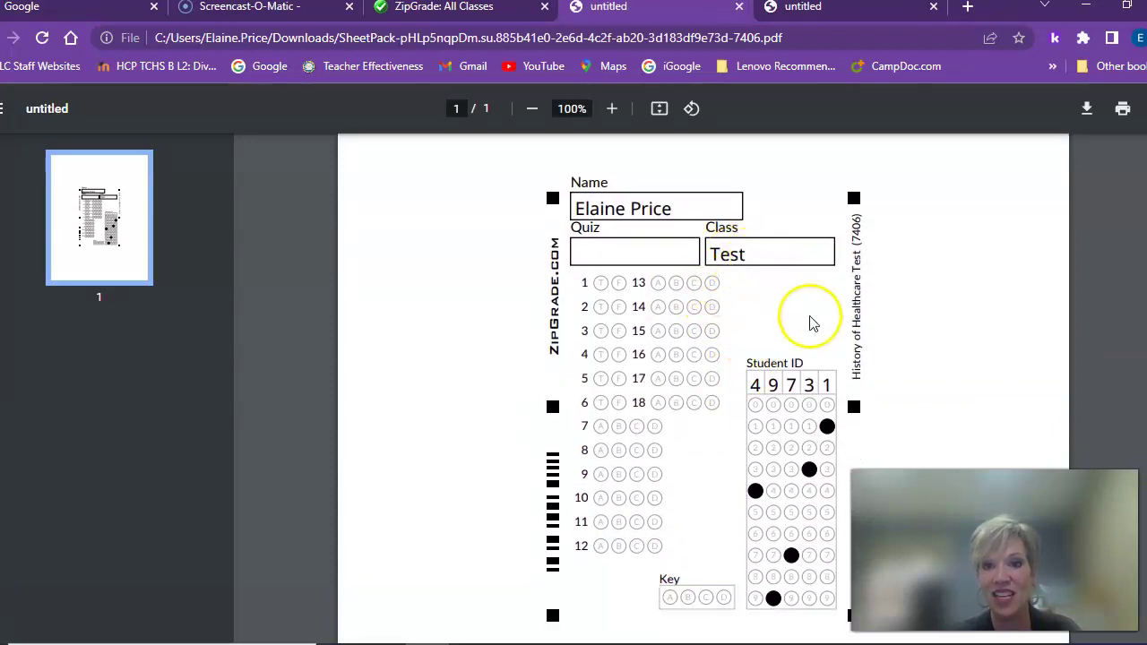
pyautogui.scroll(-3, 809, 315)
pyautogui.scroll(3, 810, 320)
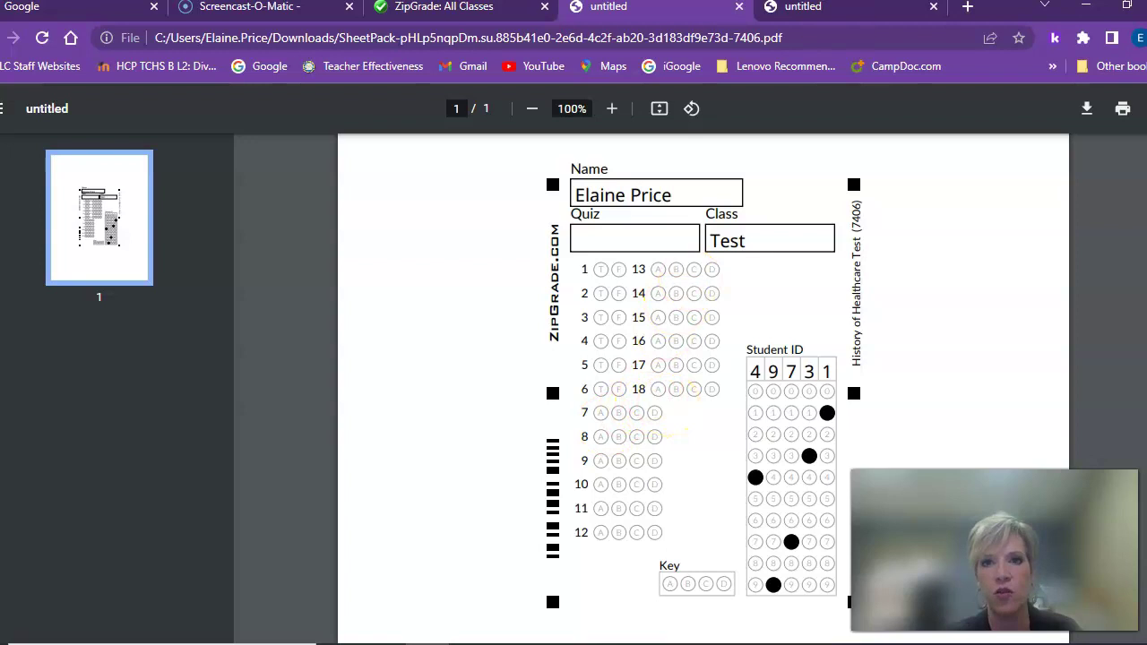
pyautogui.click(741, 8)
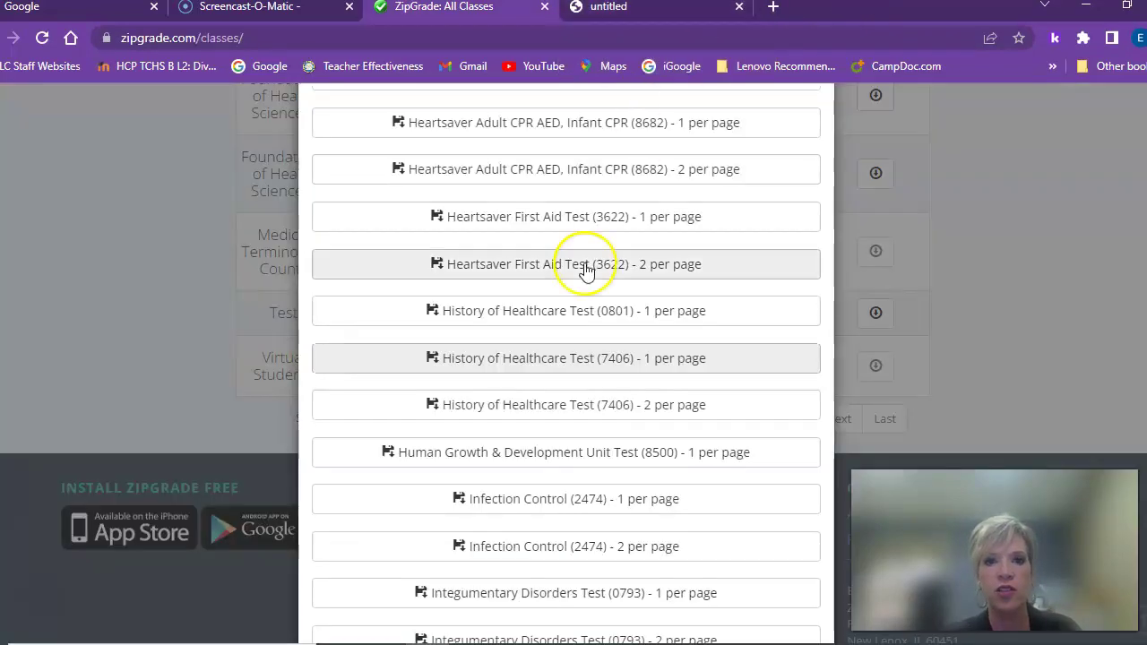
# Download the one-per-page History of Healthcare Test (0801) pack, review the PDF, and close it
pyautogui.click(600, 318)
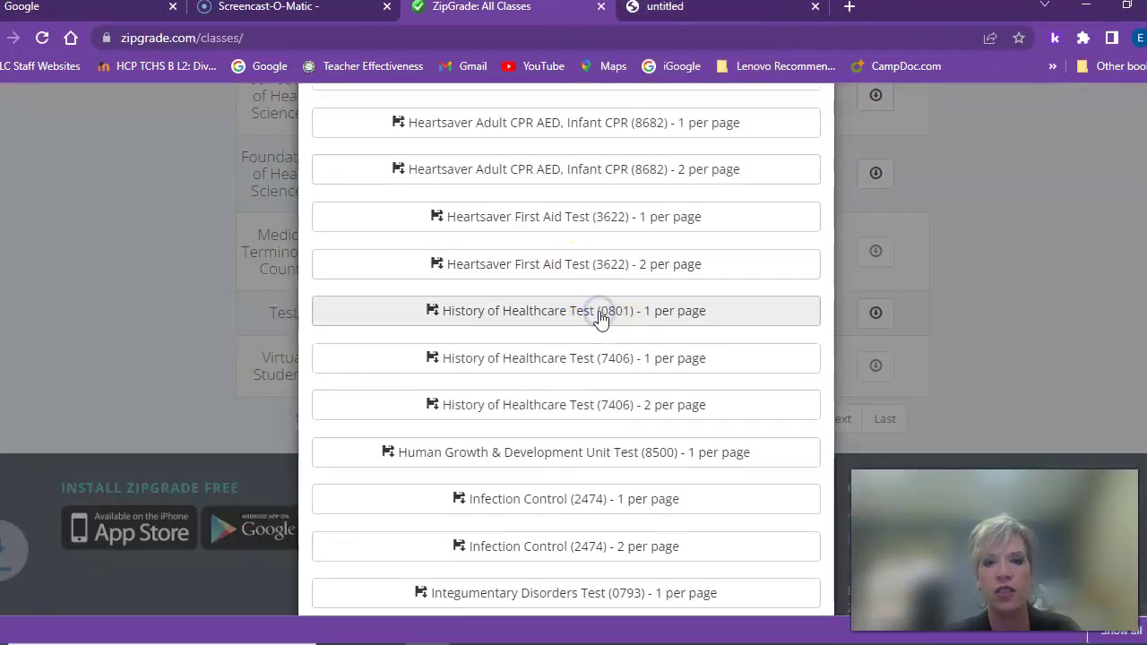
pyautogui.click(95, 619)
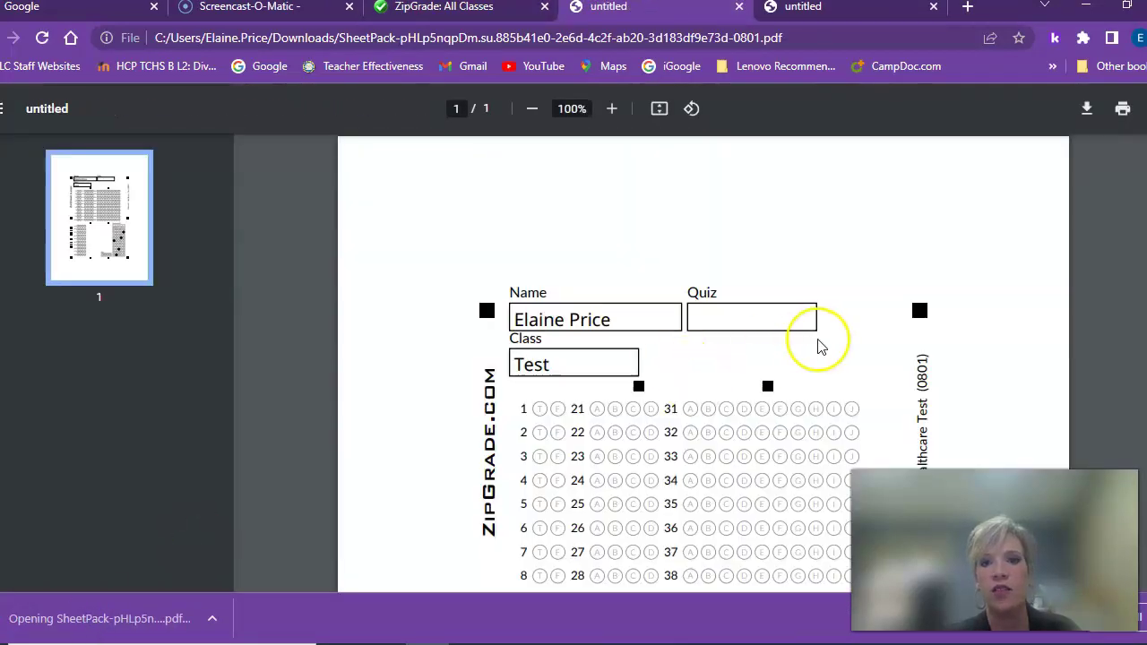
pyautogui.click(817, 340)
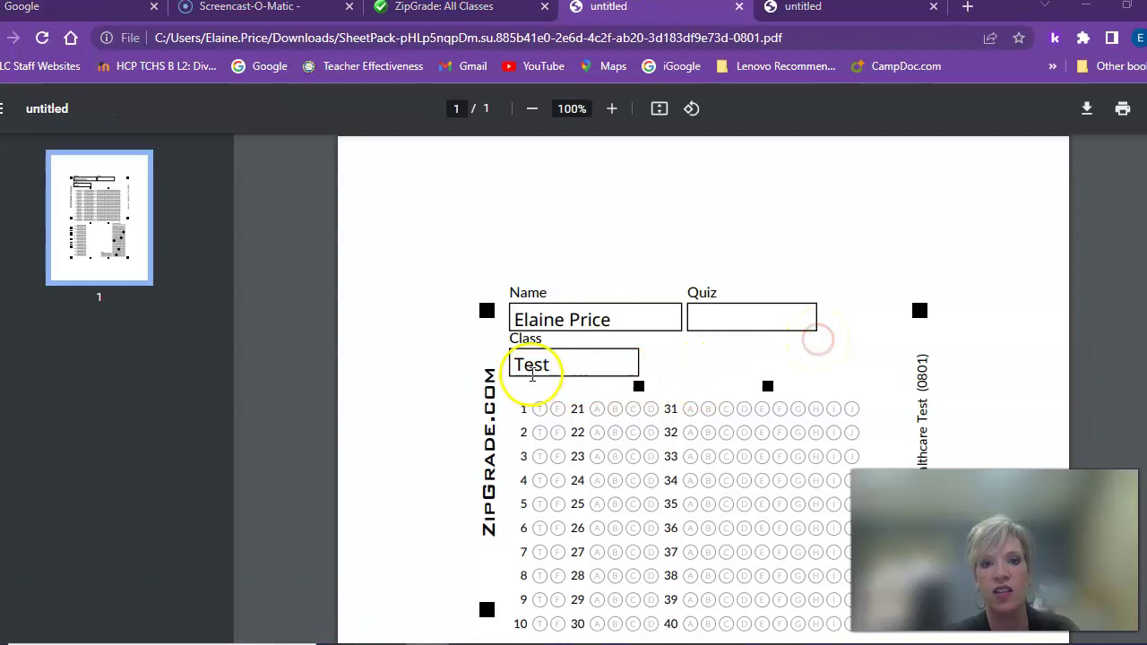
pyautogui.scroll(-4, 708, 394)
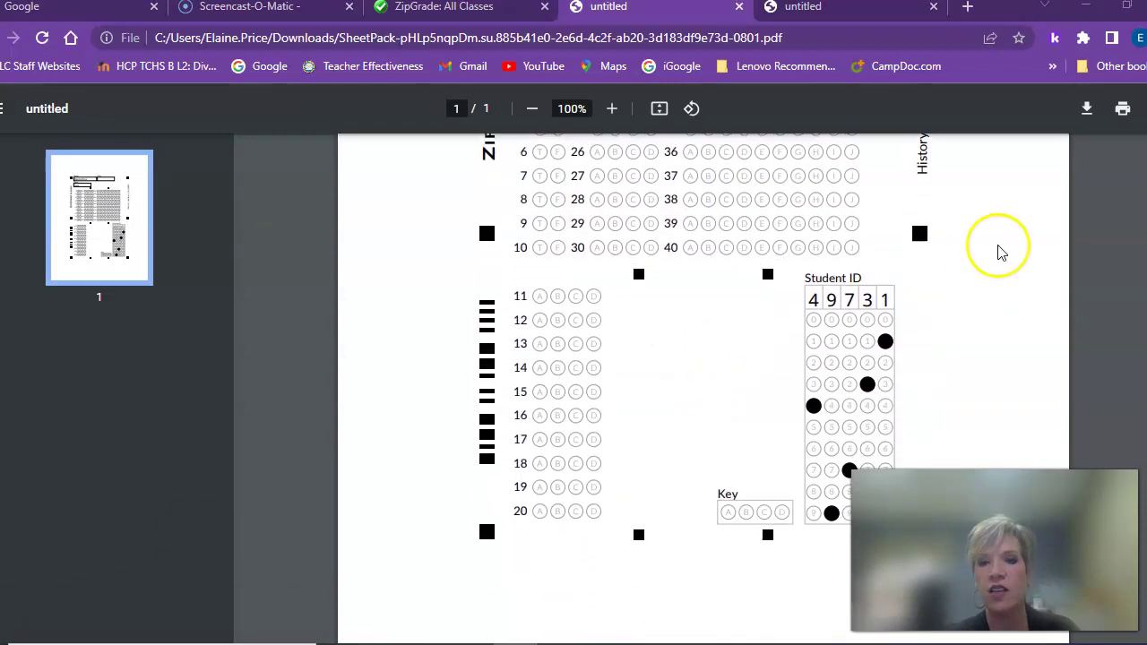
pyautogui.scroll(4, 937, 192)
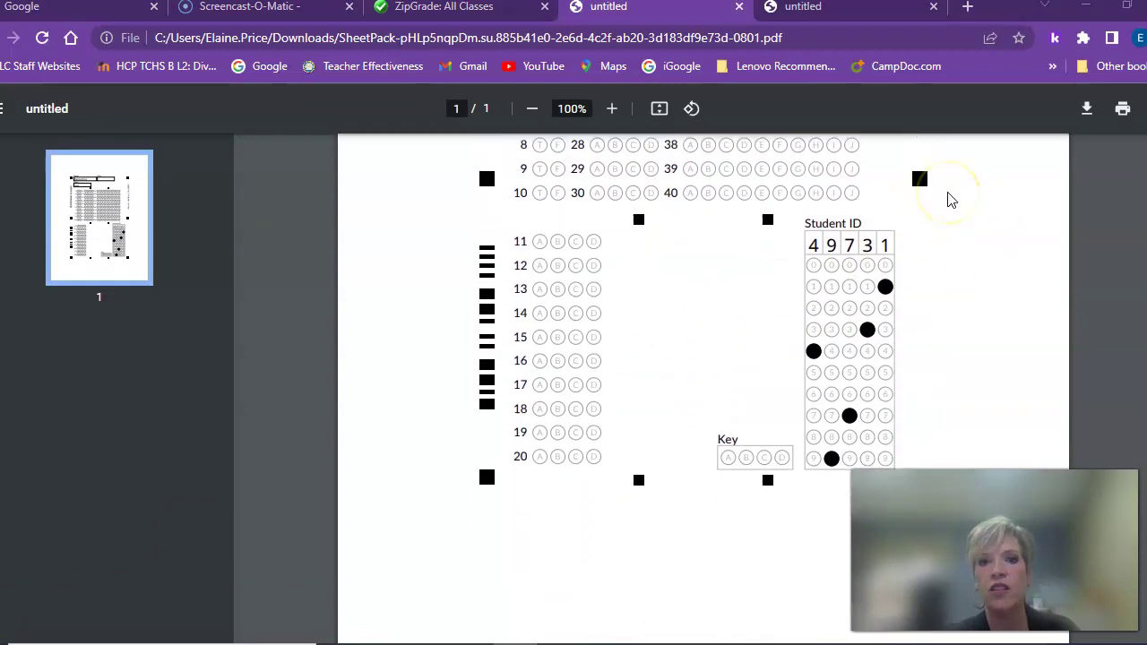
pyautogui.scroll(-3, 951, 200)
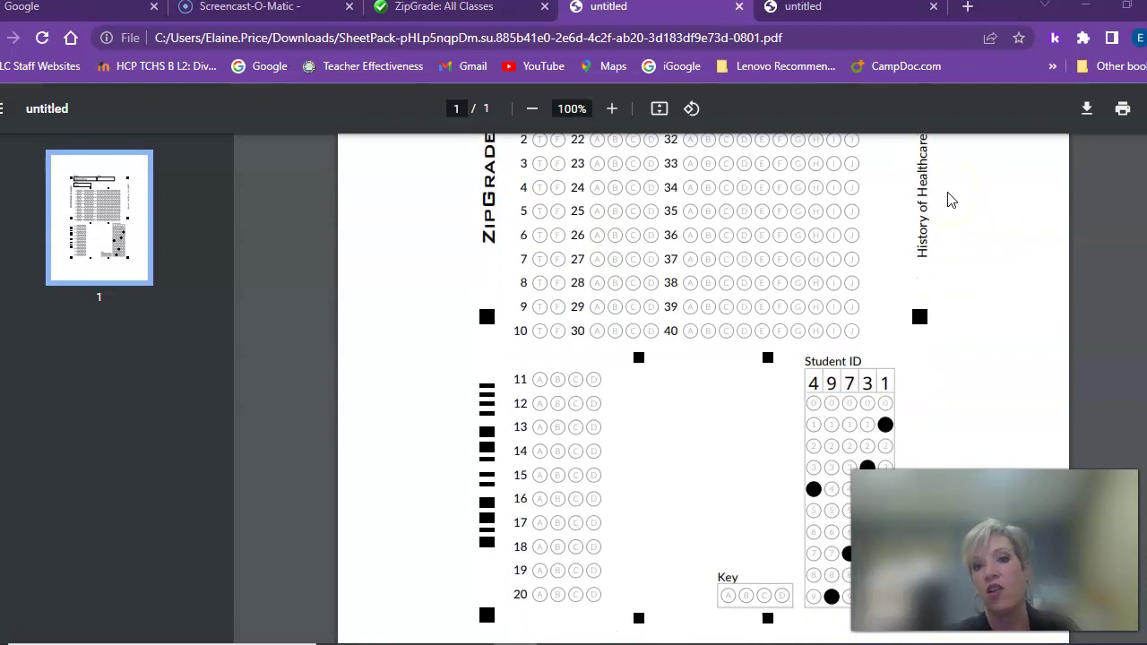
pyautogui.scroll(3, 952, 201)
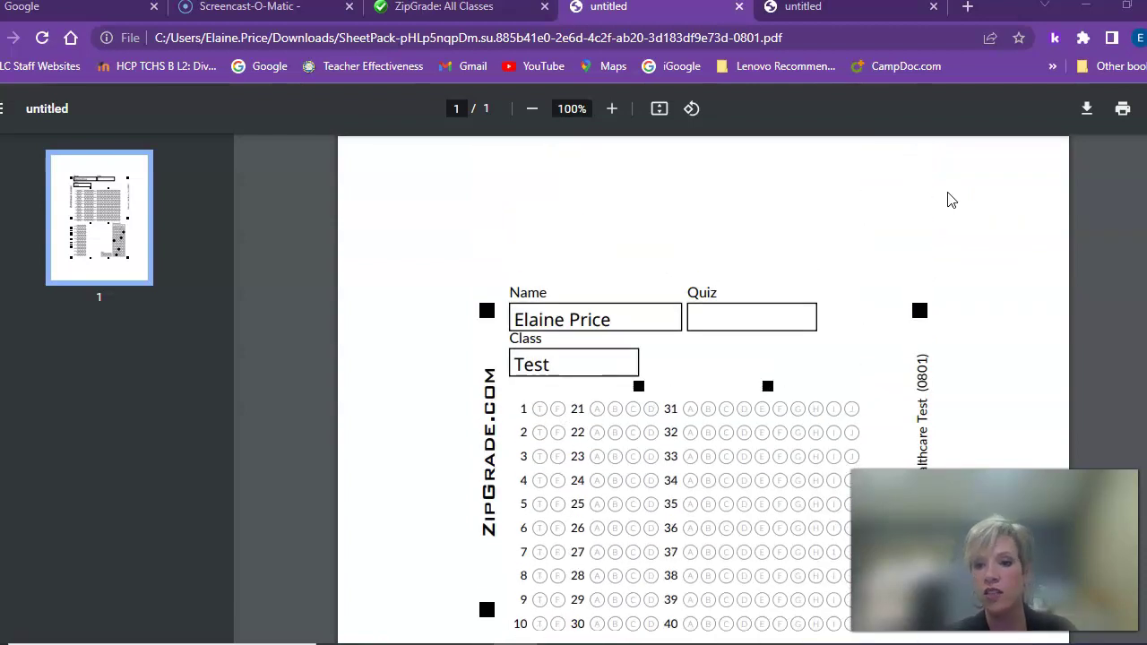
pyautogui.click(553, 184)
pyautogui.click(740, 8)
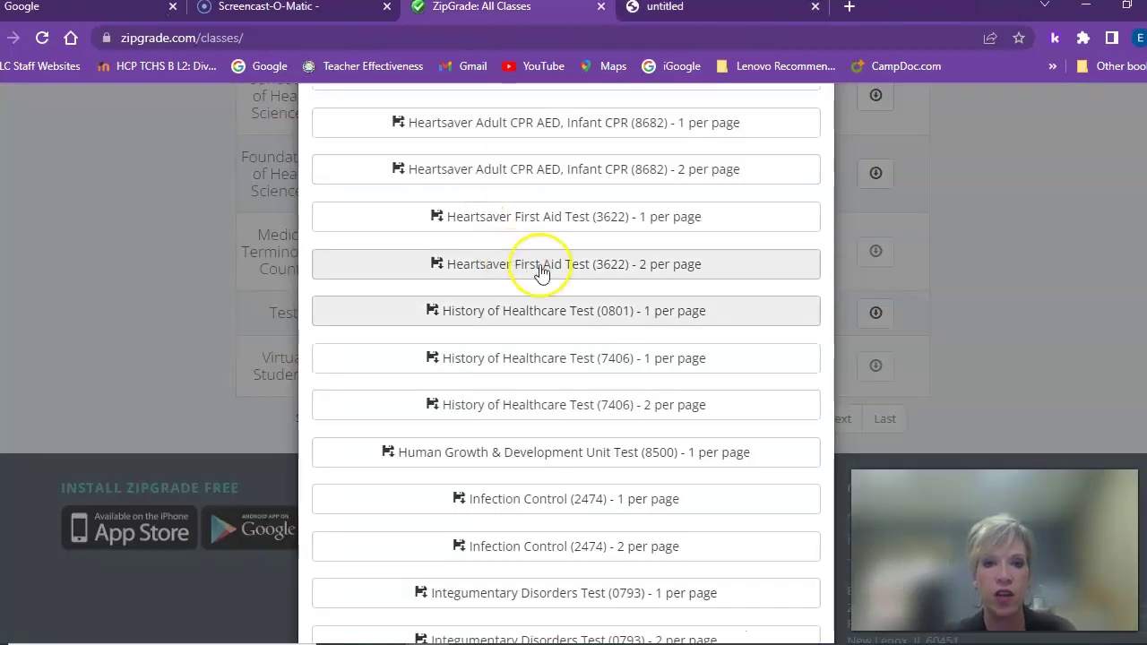
# Close the Test class sheet-pack list and bring up Foundations of Health Science A's sheet packs
pyautogui.click(1004, 248)
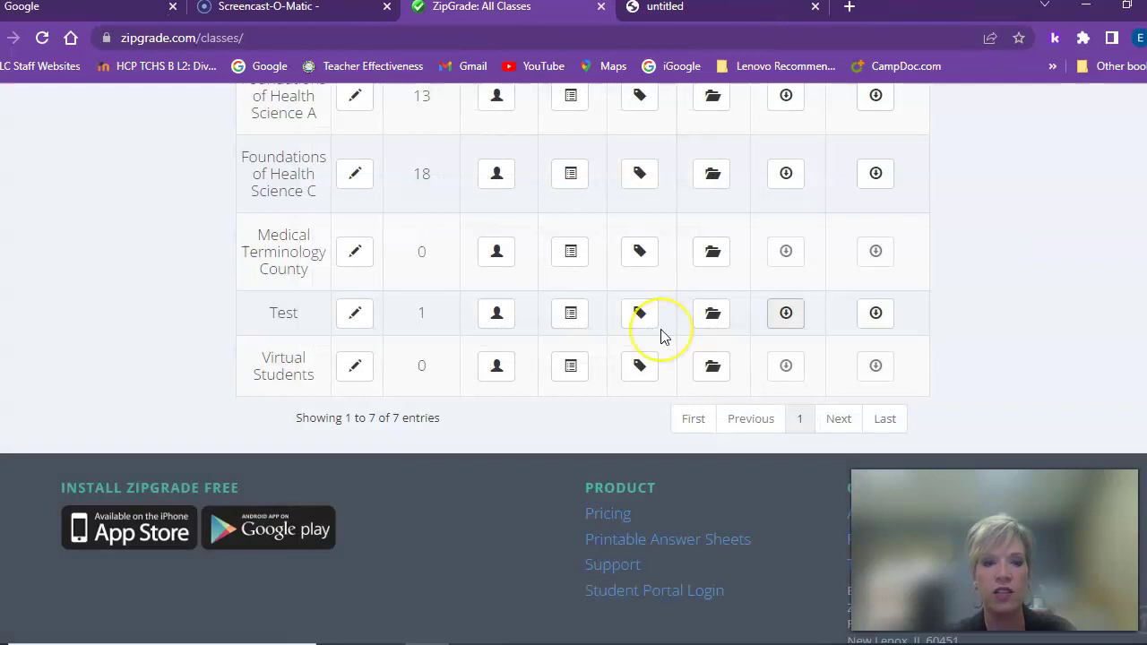
pyautogui.scroll(-1, 661, 329)
pyautogui.scroll(7, 661, 329)
pyautogui.scroll(-1, 660, 329)
pyautogui.scroll(-3, 661, 332)
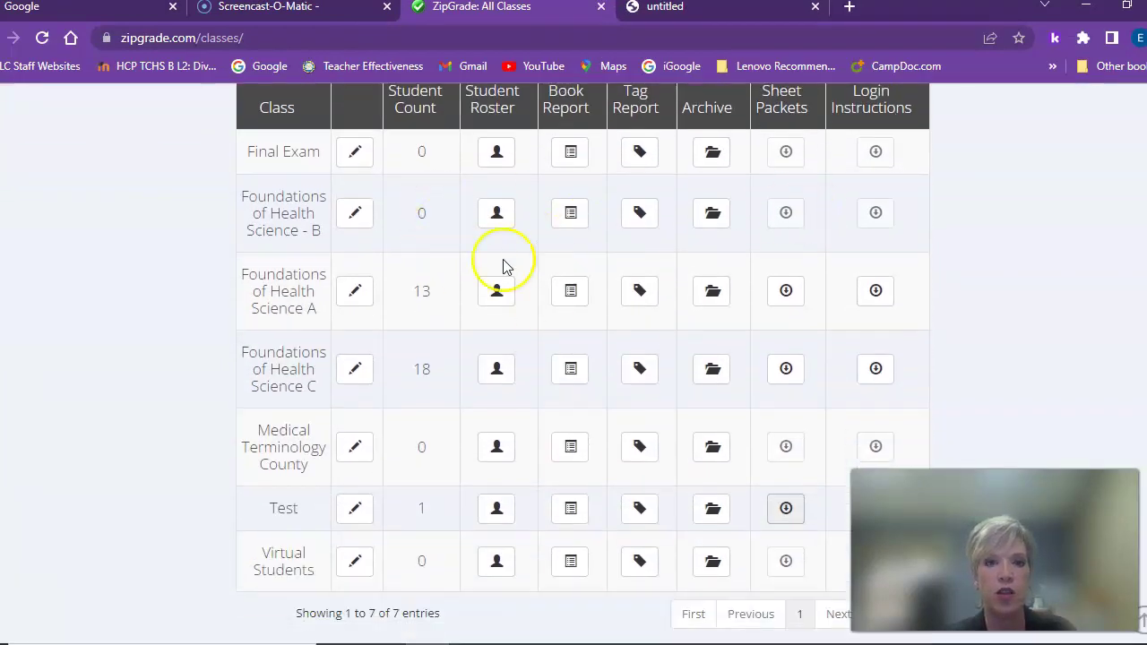
pyautogui.click(786, 292)
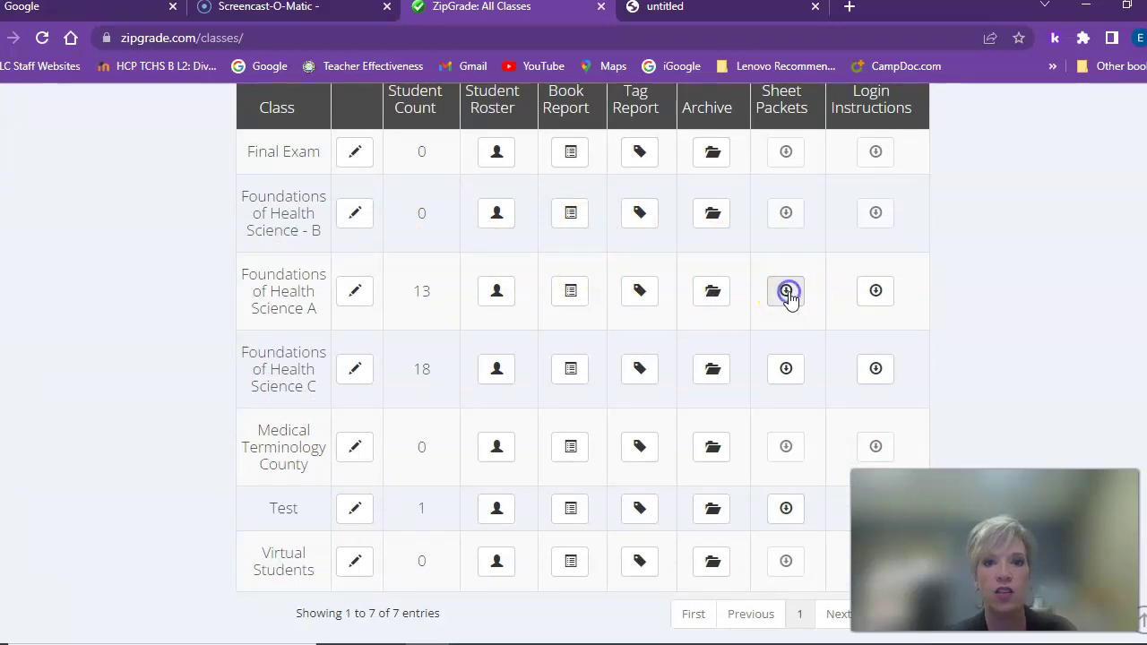
# Download the one-per-page Cardiovascular Diseases & Disorders (0807) pack, review its 13 pages, and close it
pyautogui.click(648, 402)
pyautogui.scroll(-1, 649, 406)
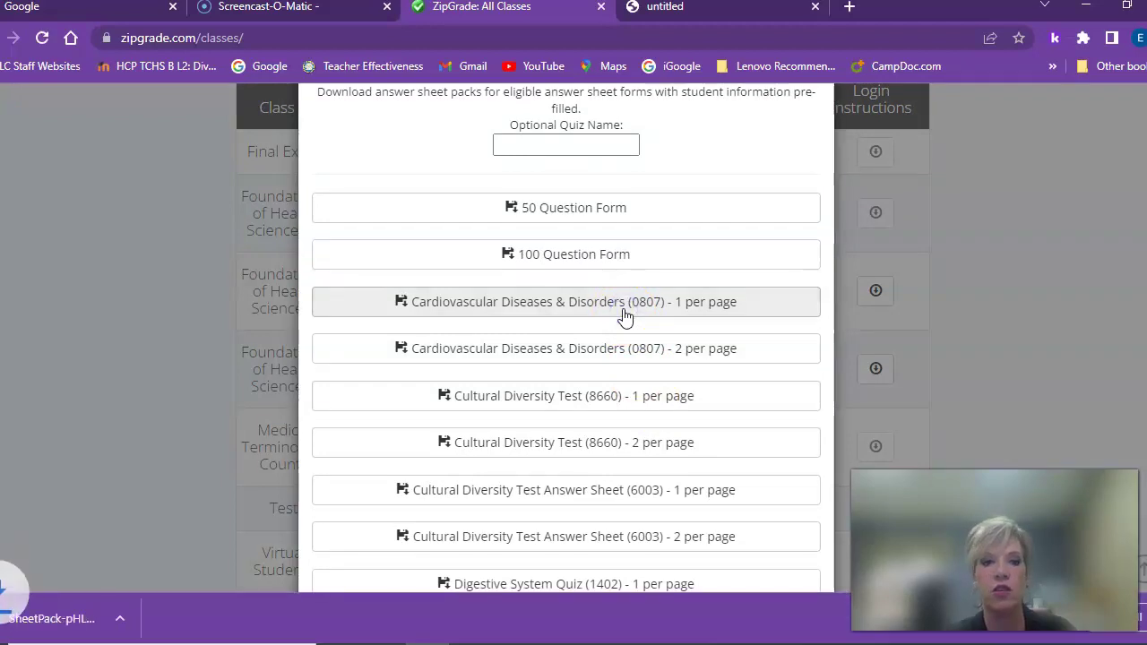
pyautogui.click(93, 623)
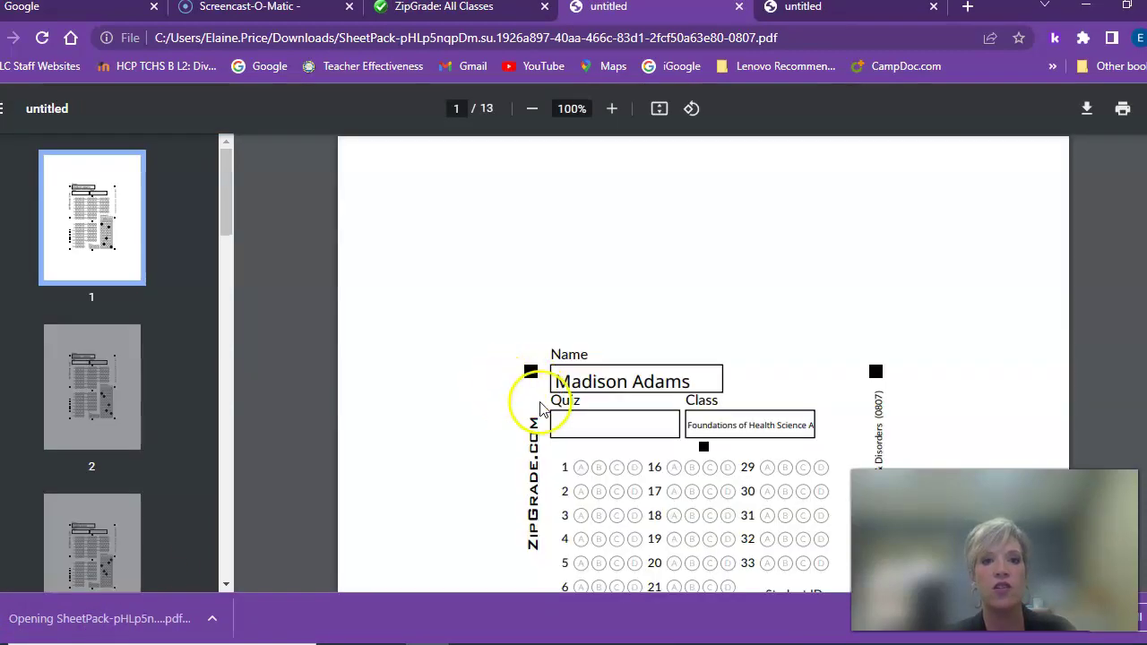
pyautogui.scroll(-3, 538, 399)
pyautogui.scroll(-5, 551, 408)
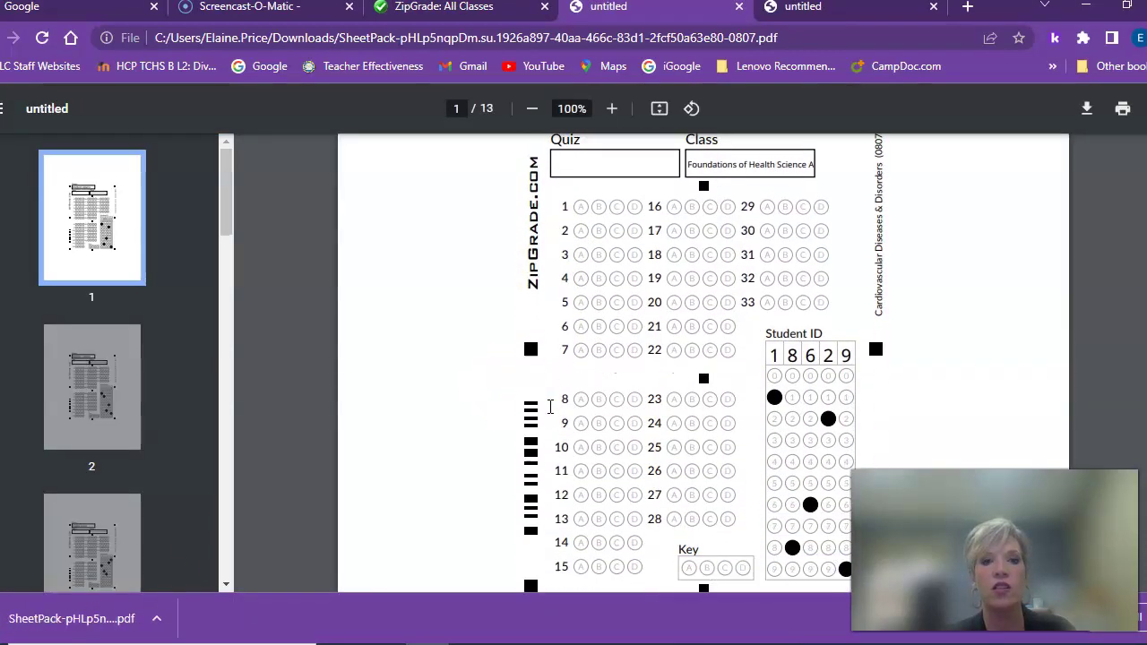
pyautogui.scroll(-6, 551, 408)
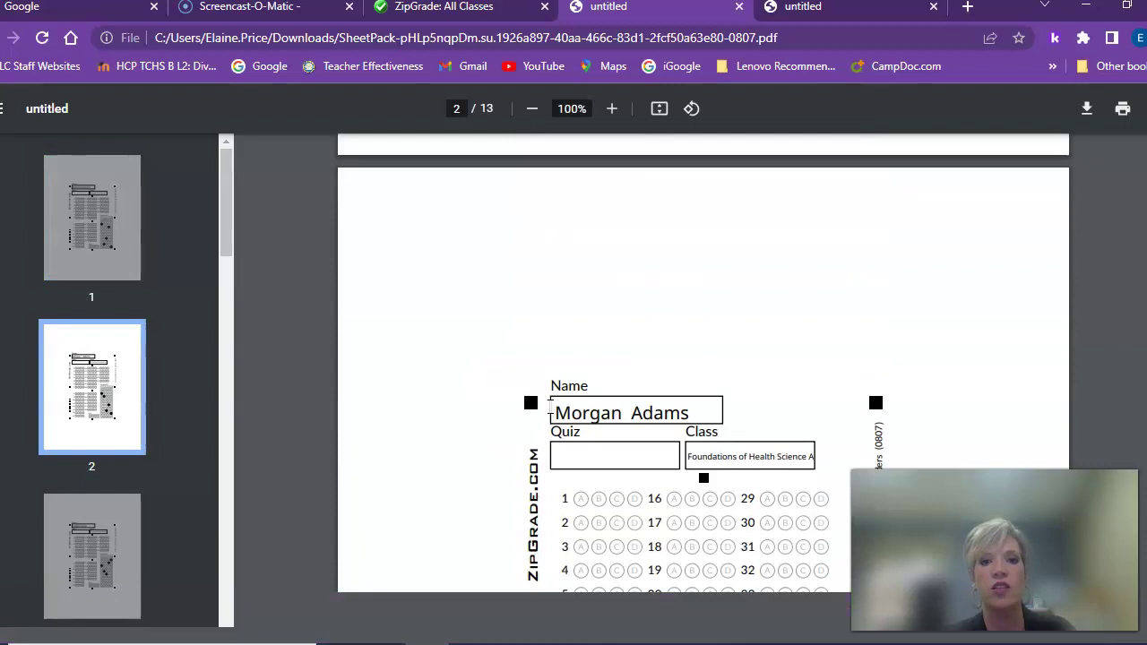
pyautogui.scroll(-6, 550, 407)
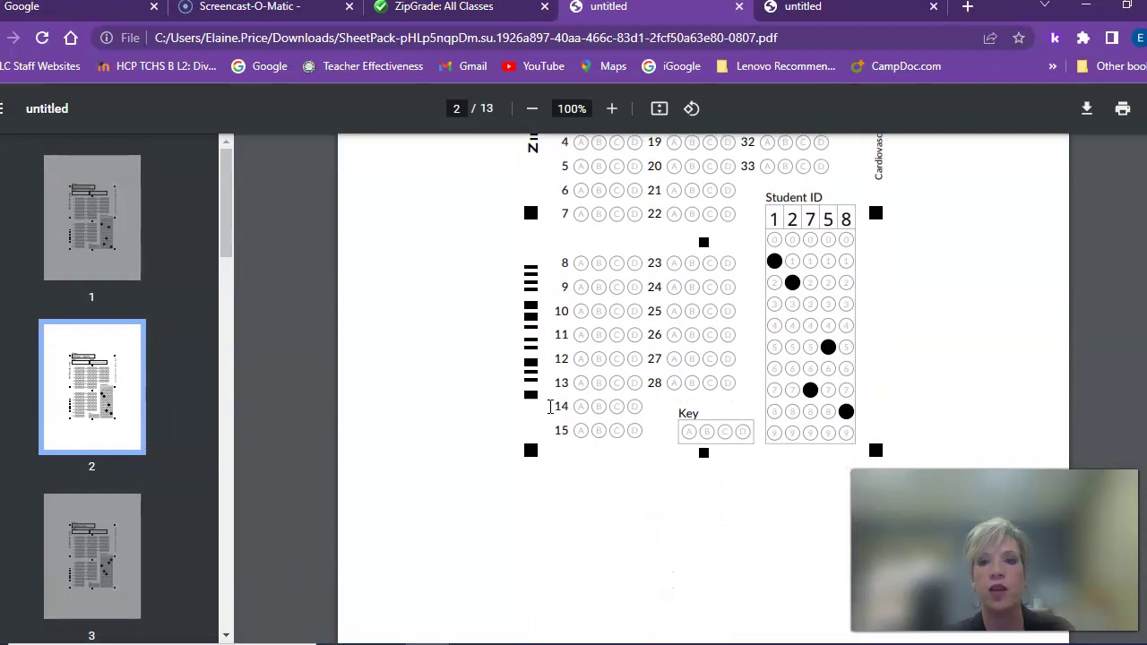
pyautogui.press('Home')
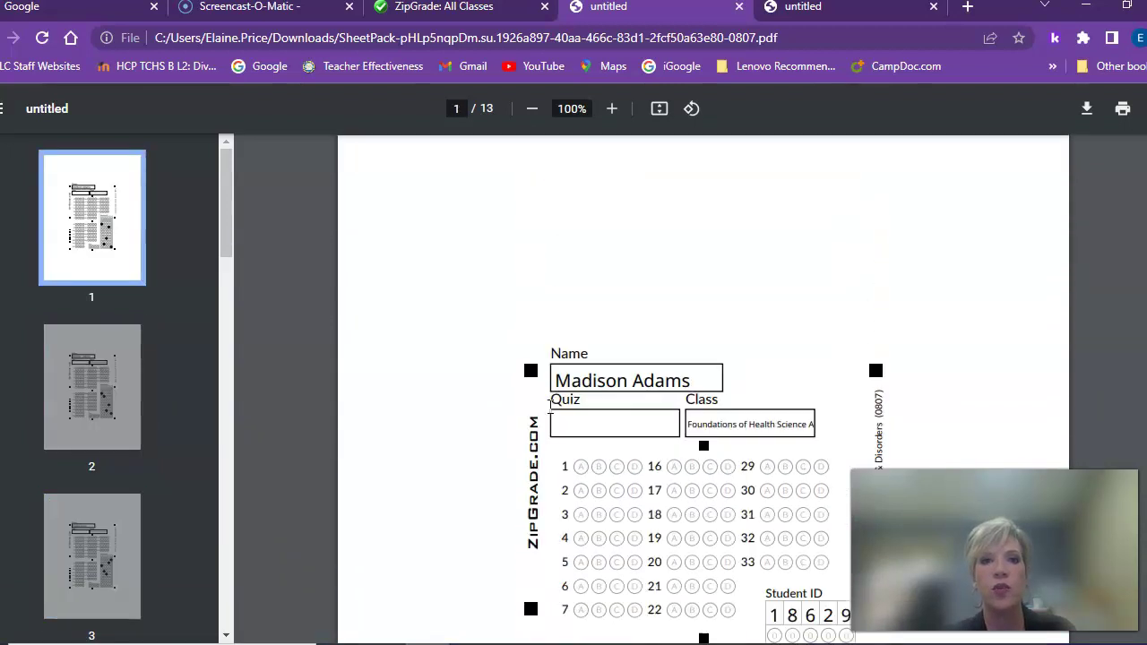
pyautogui.click(740, 7)
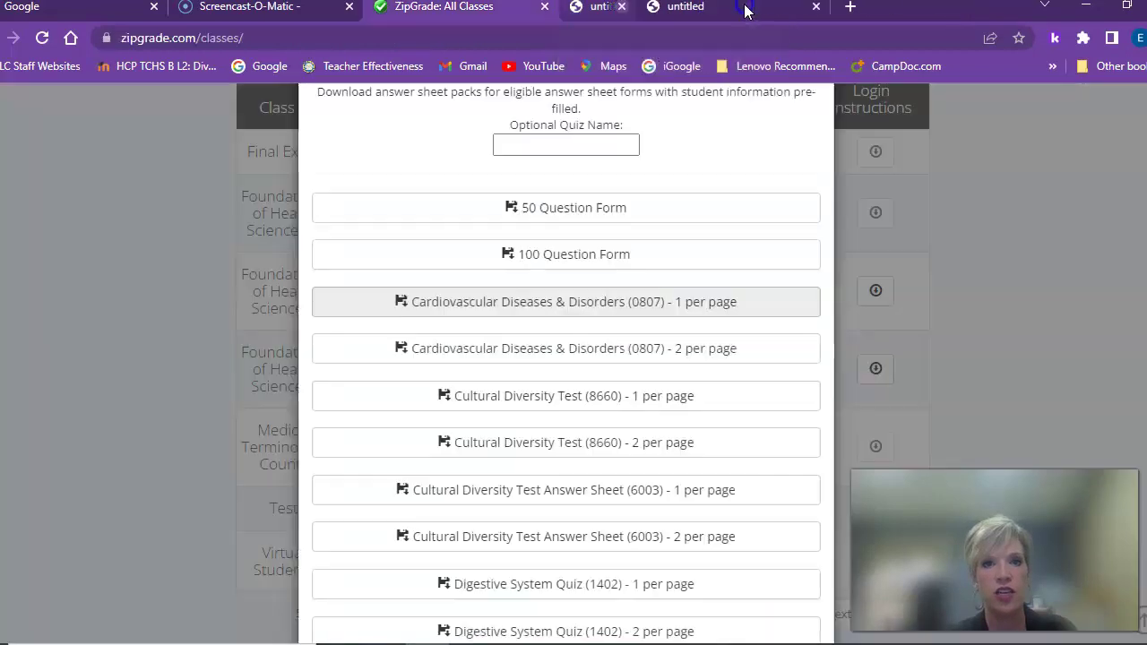
# Close the sheet-pack download list and switch to the All Quizzes page listing Vital Signs Test
pyautogui.click(1084, 255)
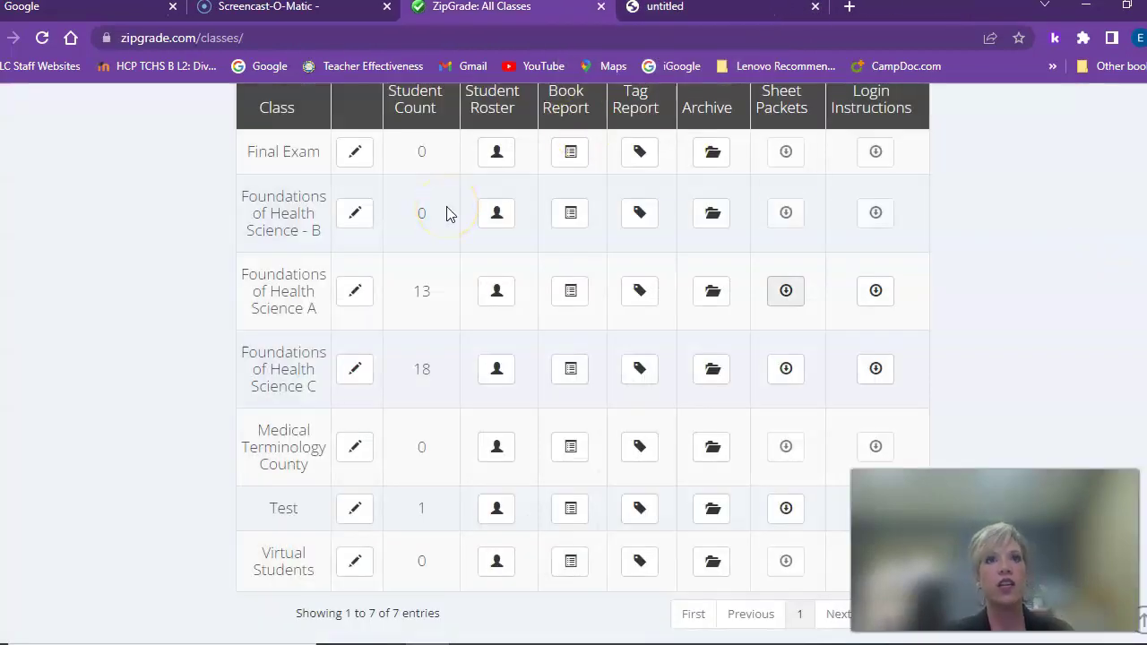
pyautogui.scroll(3, 1107, 206)
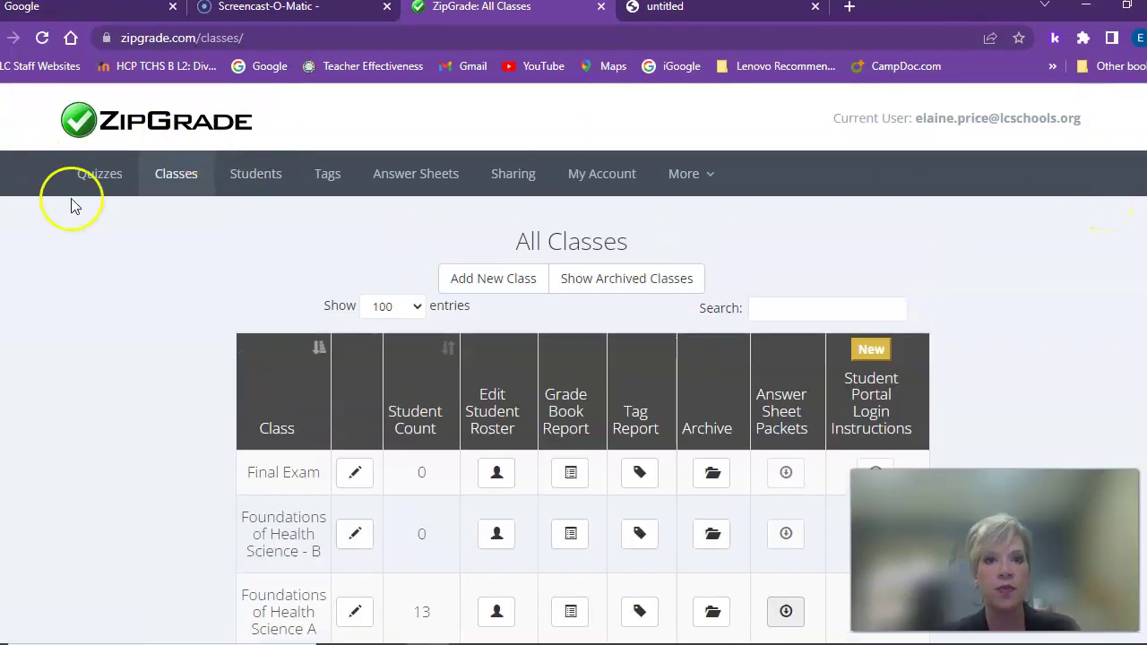
pyautogui.click(104, 171)
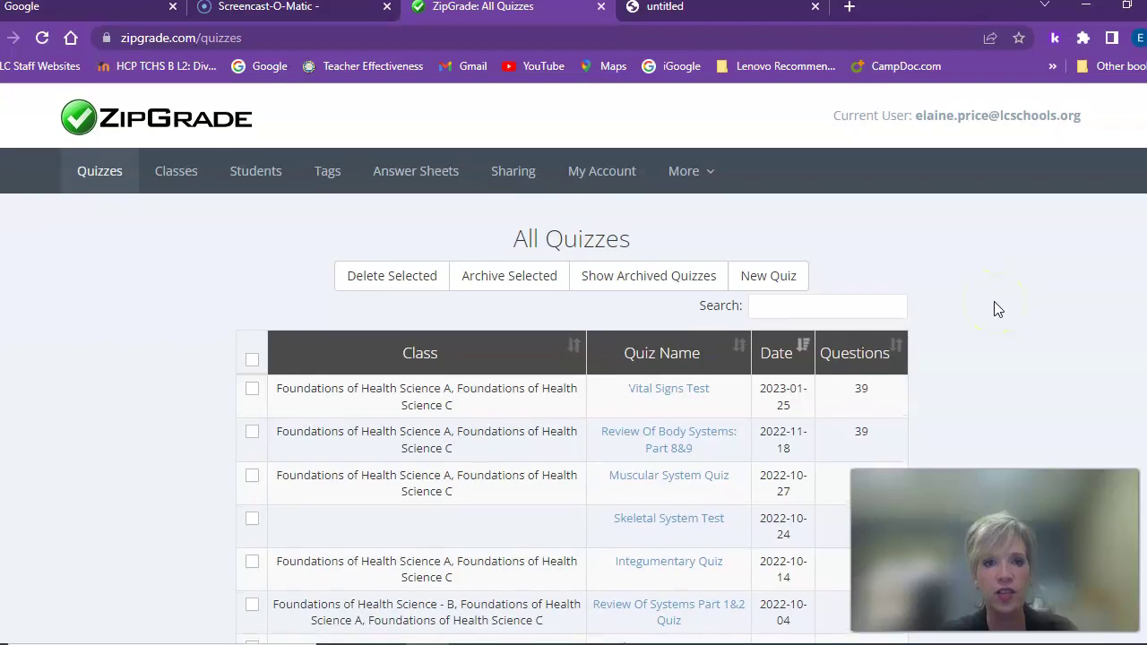
pyautogui.scroll(-2, 997, 309)
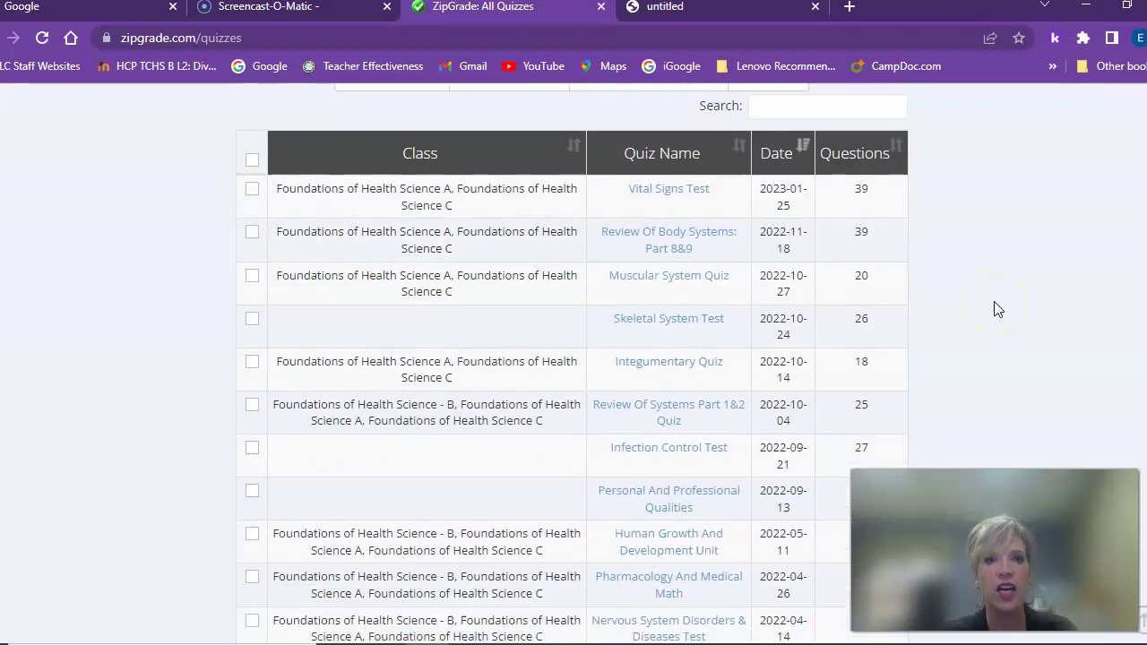
# Open the Vital Signs Test quiz's answer key editor, showing Key A answers T, F, F
pyautogui.click(690, 192)
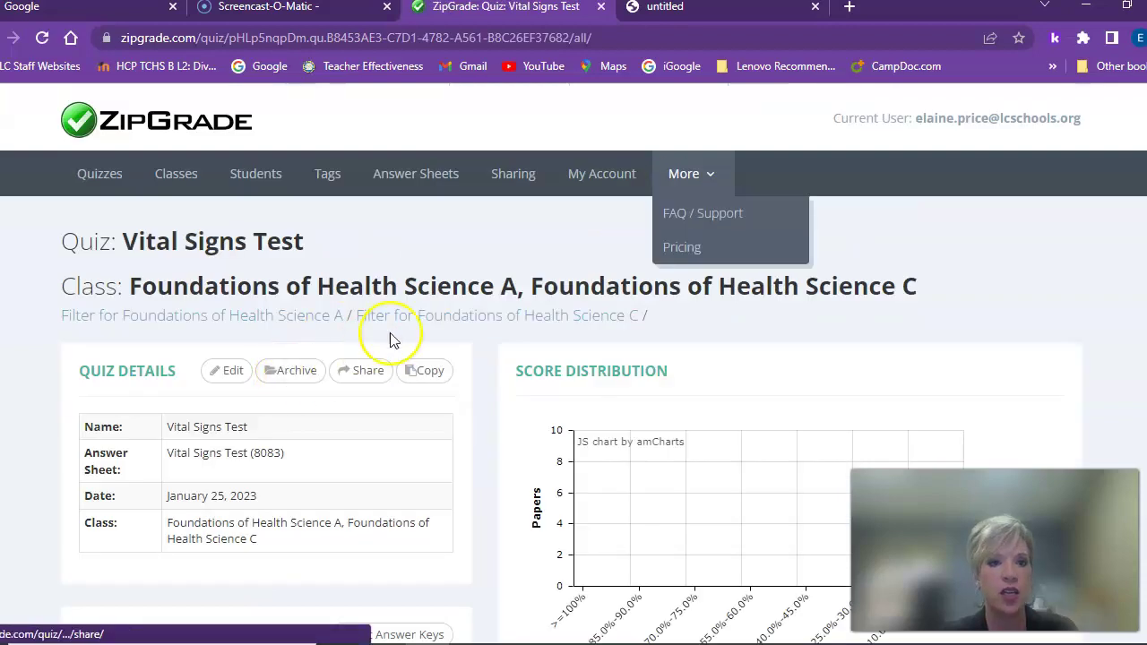
pyautogui.scroll(-2, 455, 324)
pyautogui.scroll(-3, 455, 324)
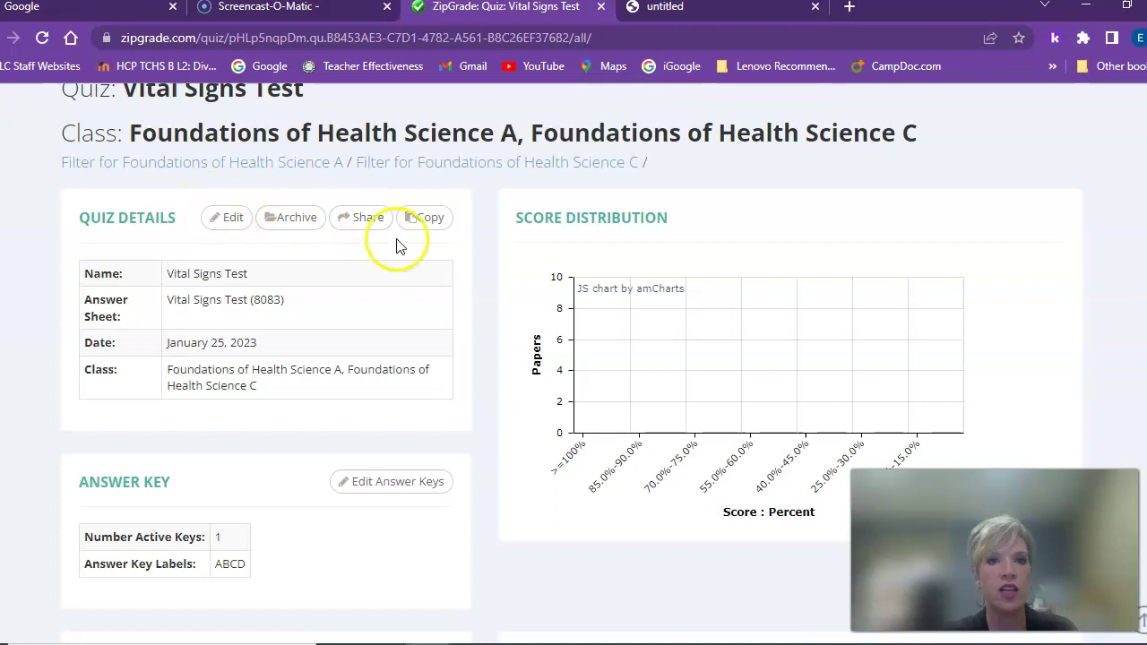
pyautogui.scroll(-4, 396, 315)
pyautogui.click(390, 328)
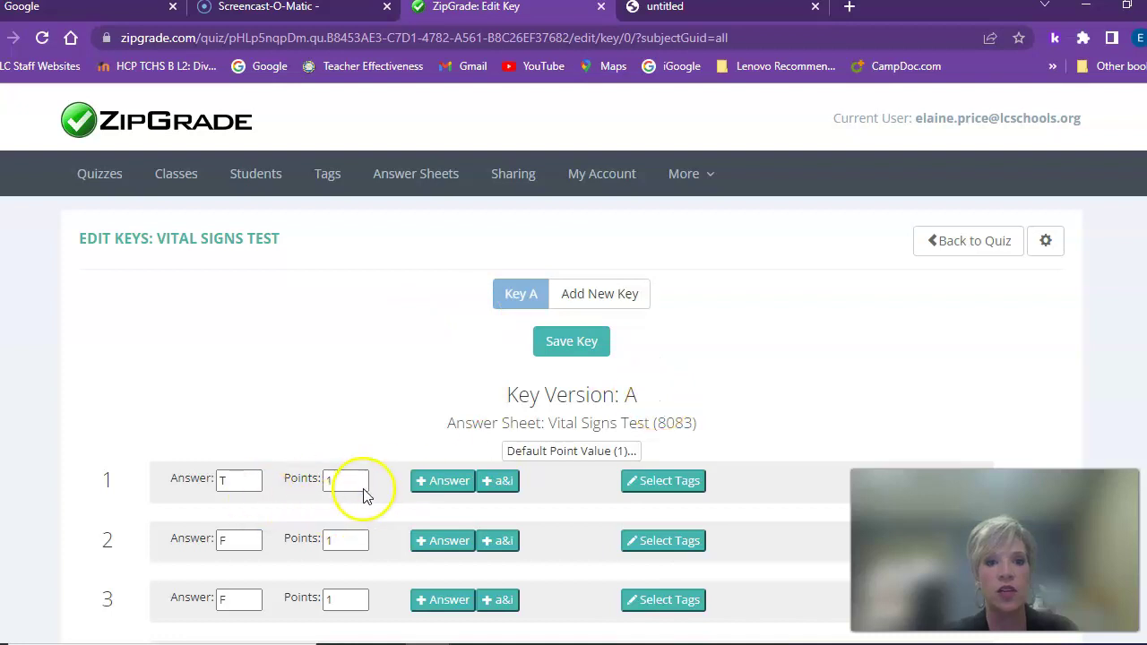
pyautogui.scroll(-3, 376, 417)
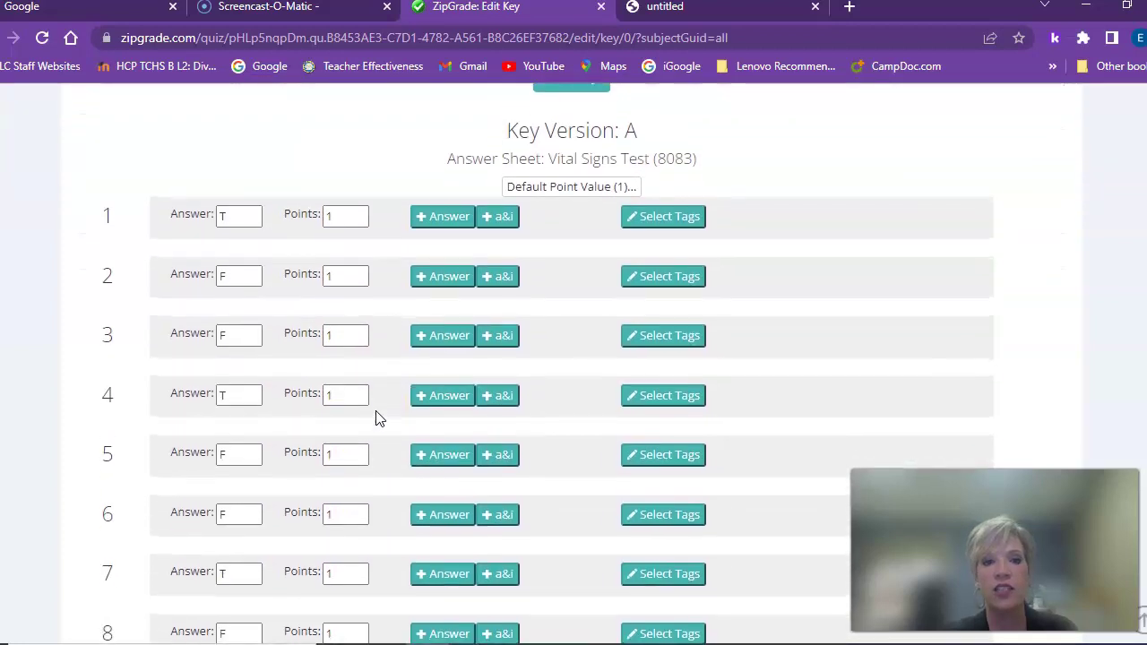
pyautogui.scroll(3, 375, 412)
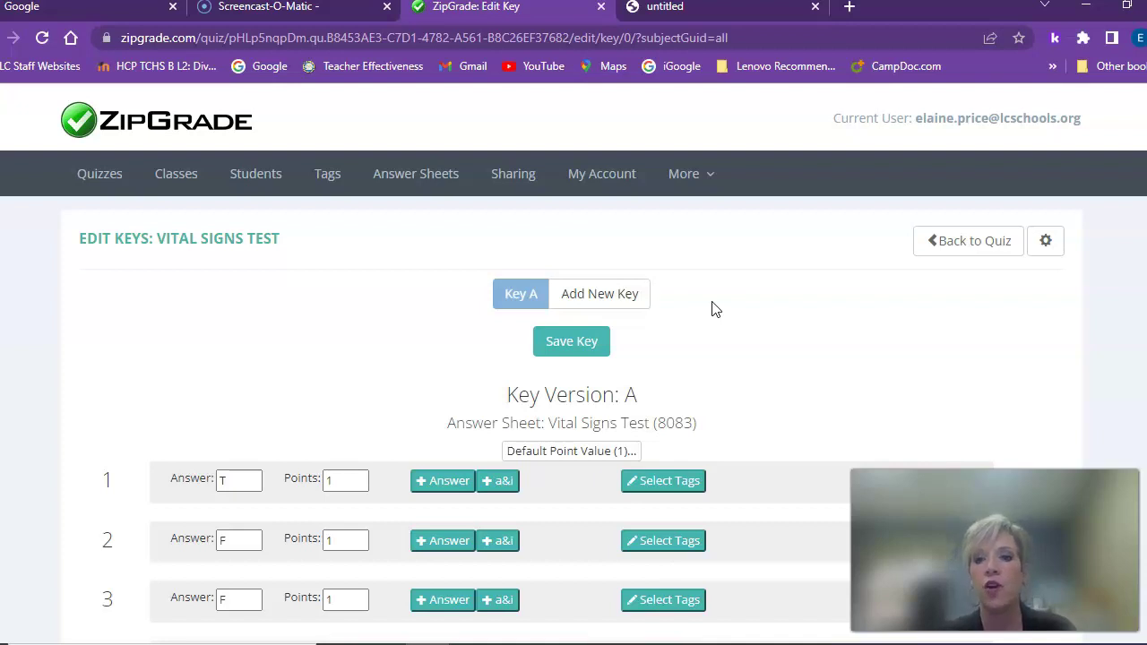
pyautogui.click(1029, 220)
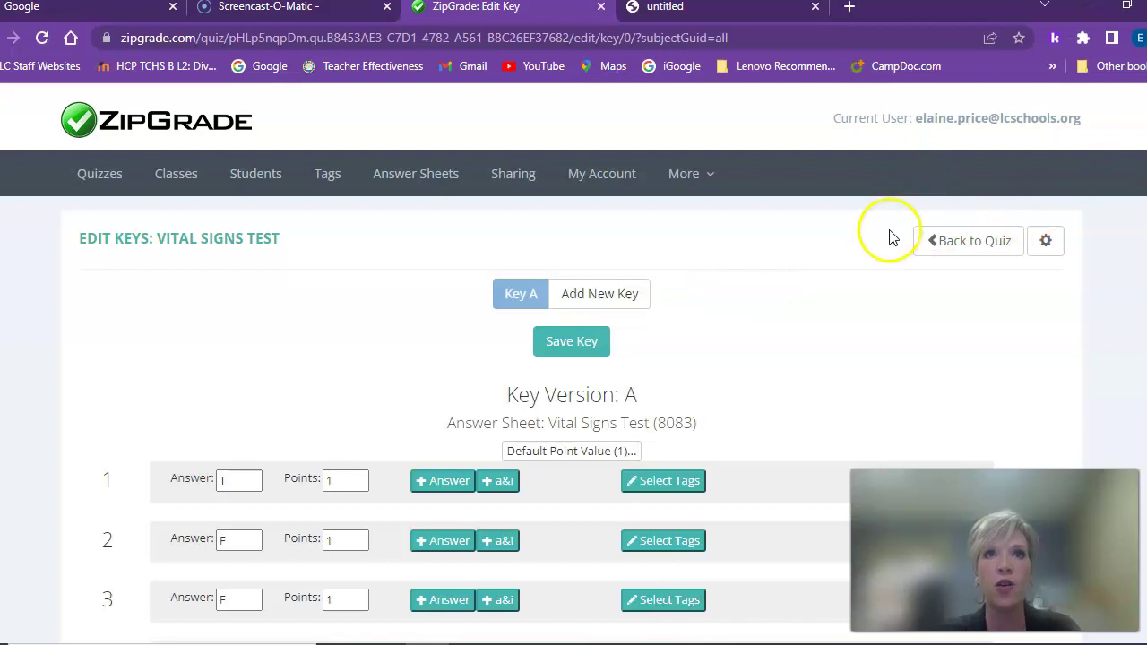